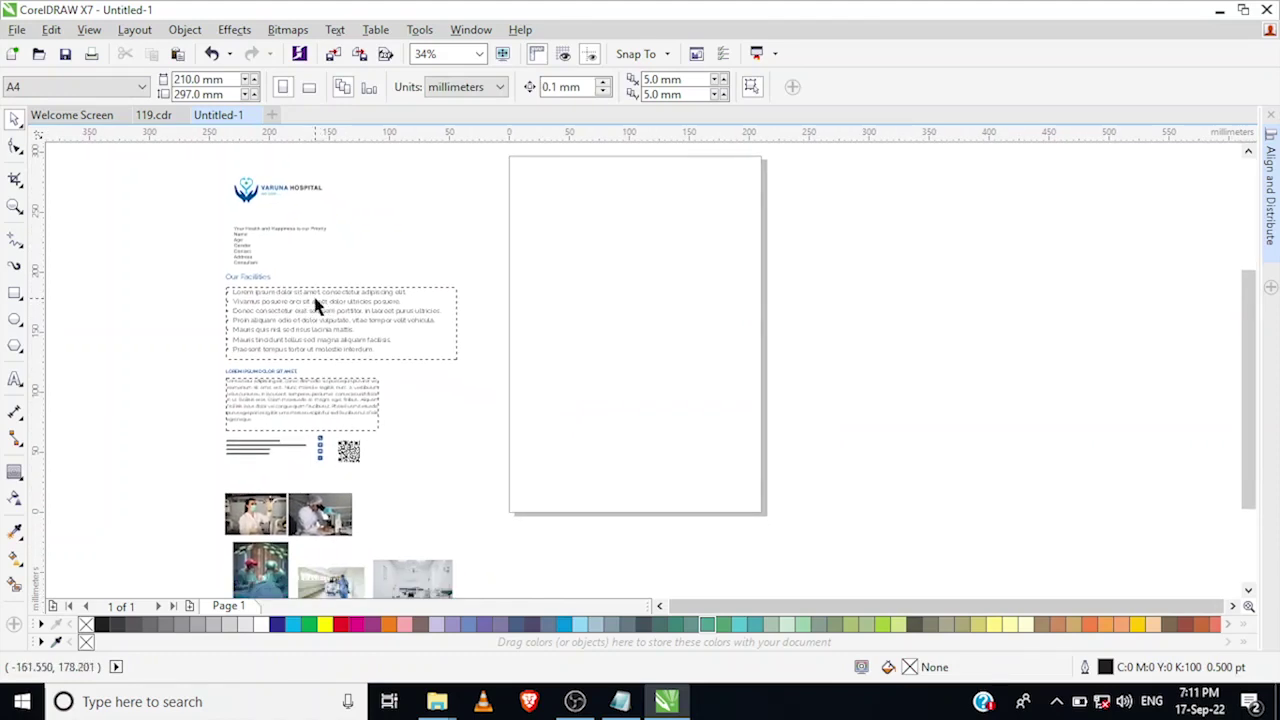
- Create a rectangle frame matching the full A4 page
left_click(318, 189)
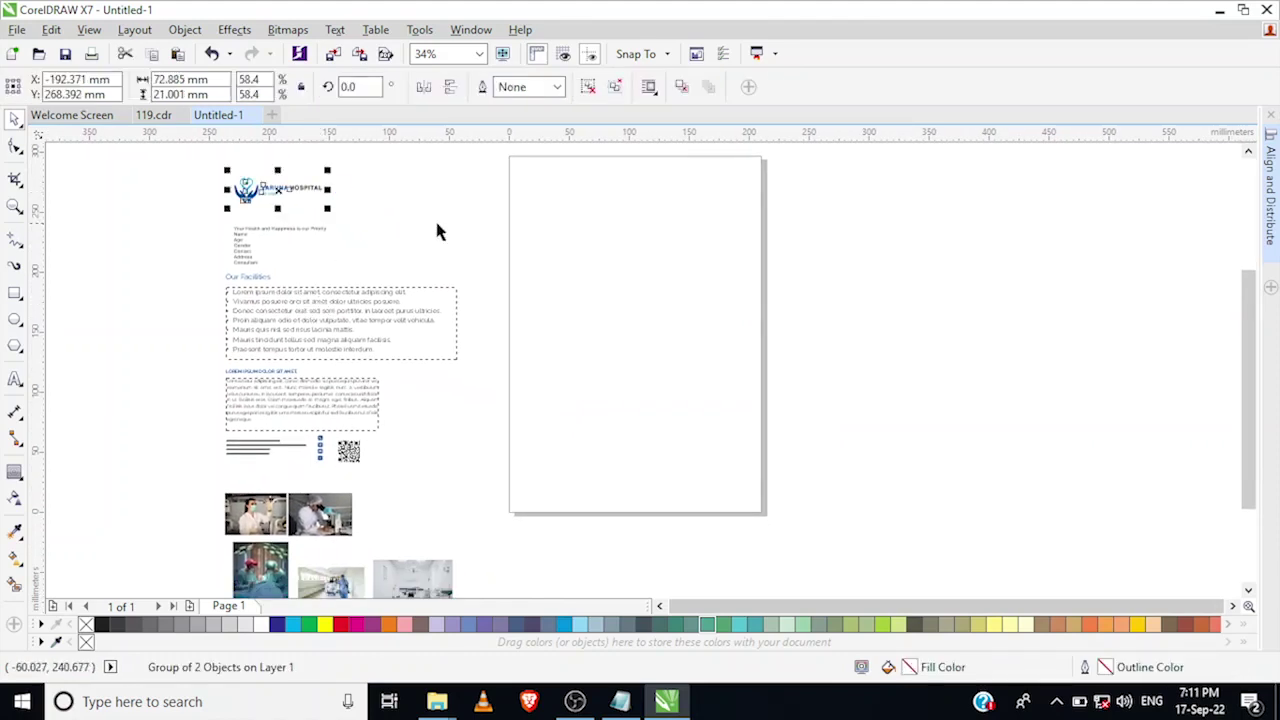
left_click_drag(445, 220, 383, 256)
left_click(388, 255)
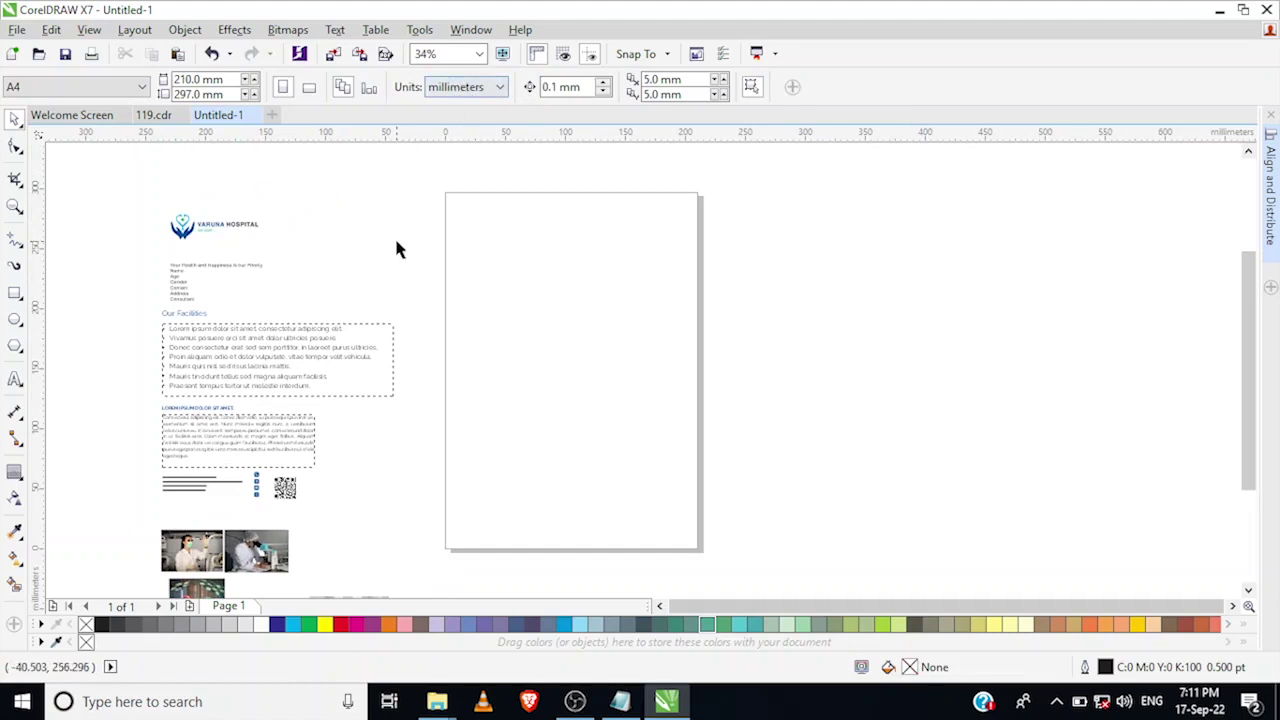
double_click(14, 292)
key("space")
left_click(877, 265)
left_click(607, 247)
left_click_drag(529, 269, 553, 271)
left_click(116, 276)
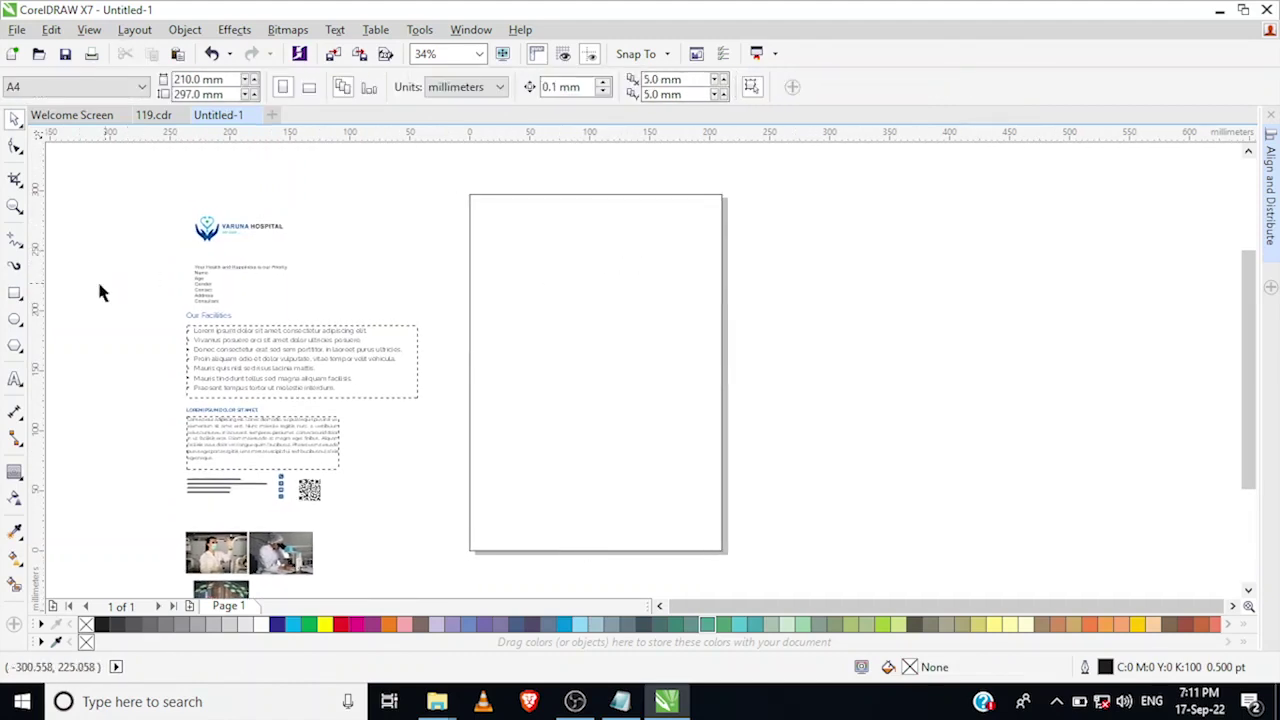
- Draw a gently arched Pen tool curve about 224 mm wide and 17 mm high across the upper page, overshooting both edges
left_click(14, 243)
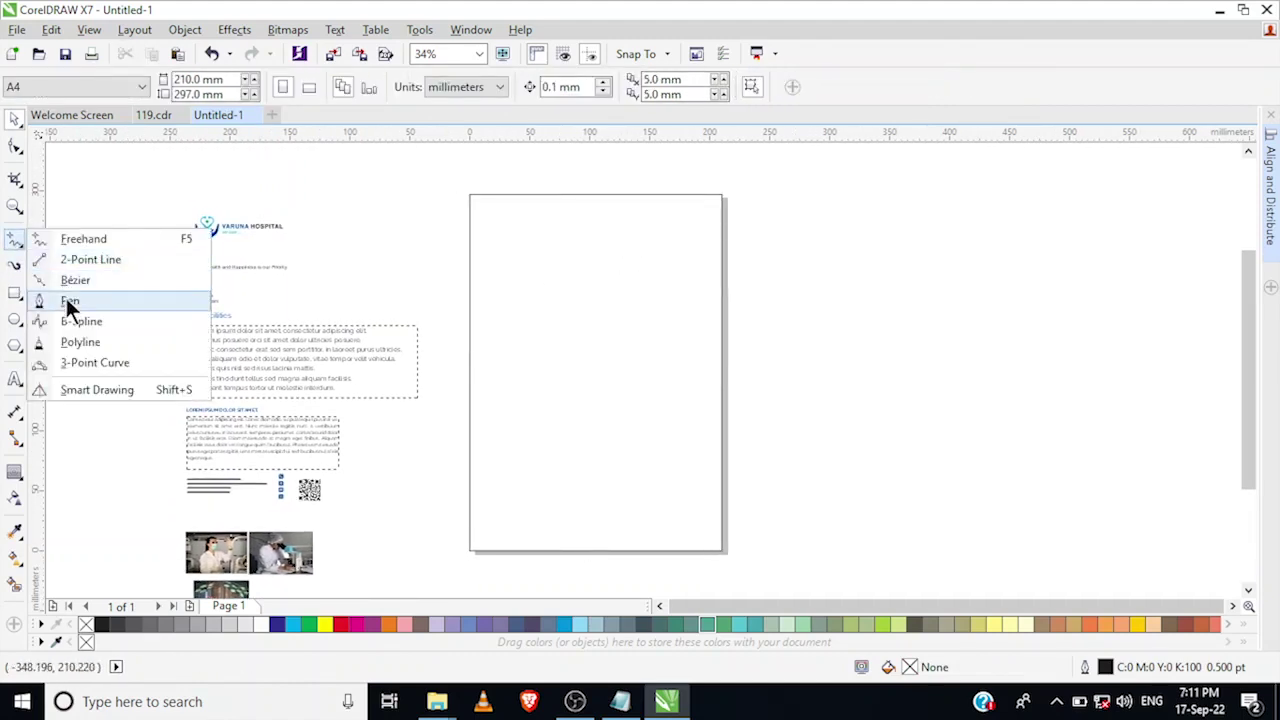
left_click(50, 299)
scroll(556, 190, "up", 3)
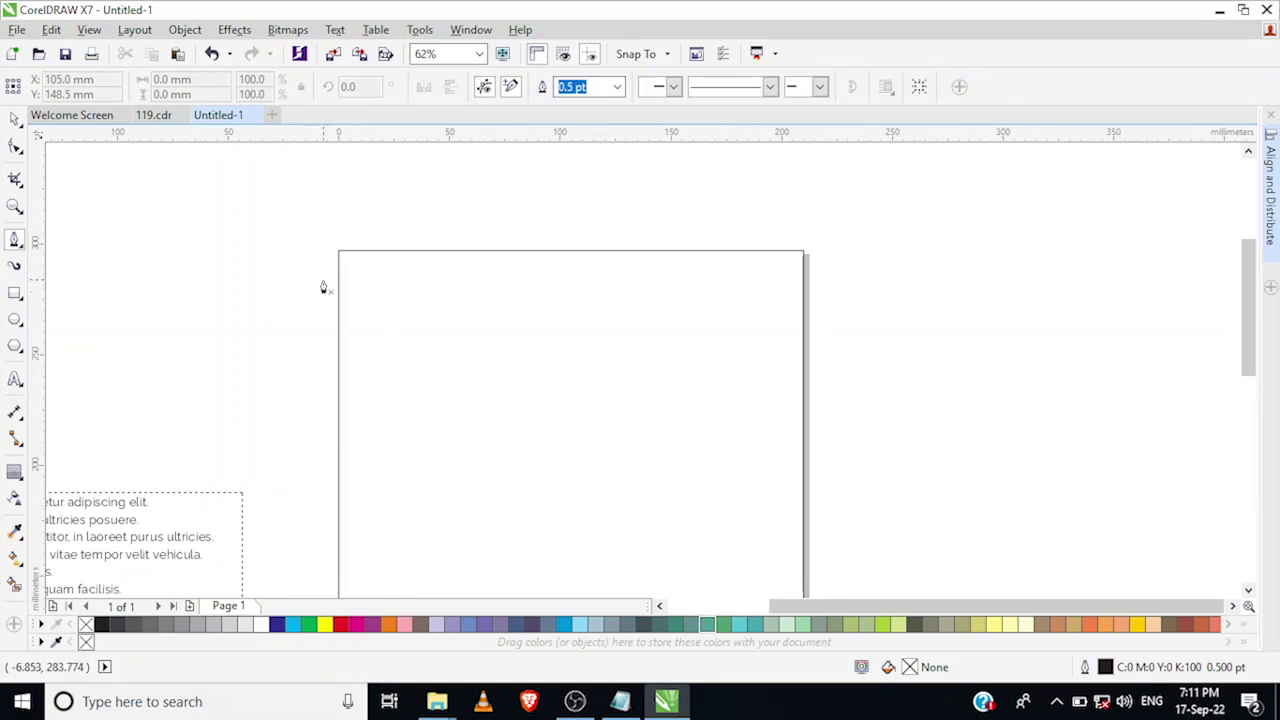
left_click(812, 274)
left_click_drag(320, 306, 100, 368)
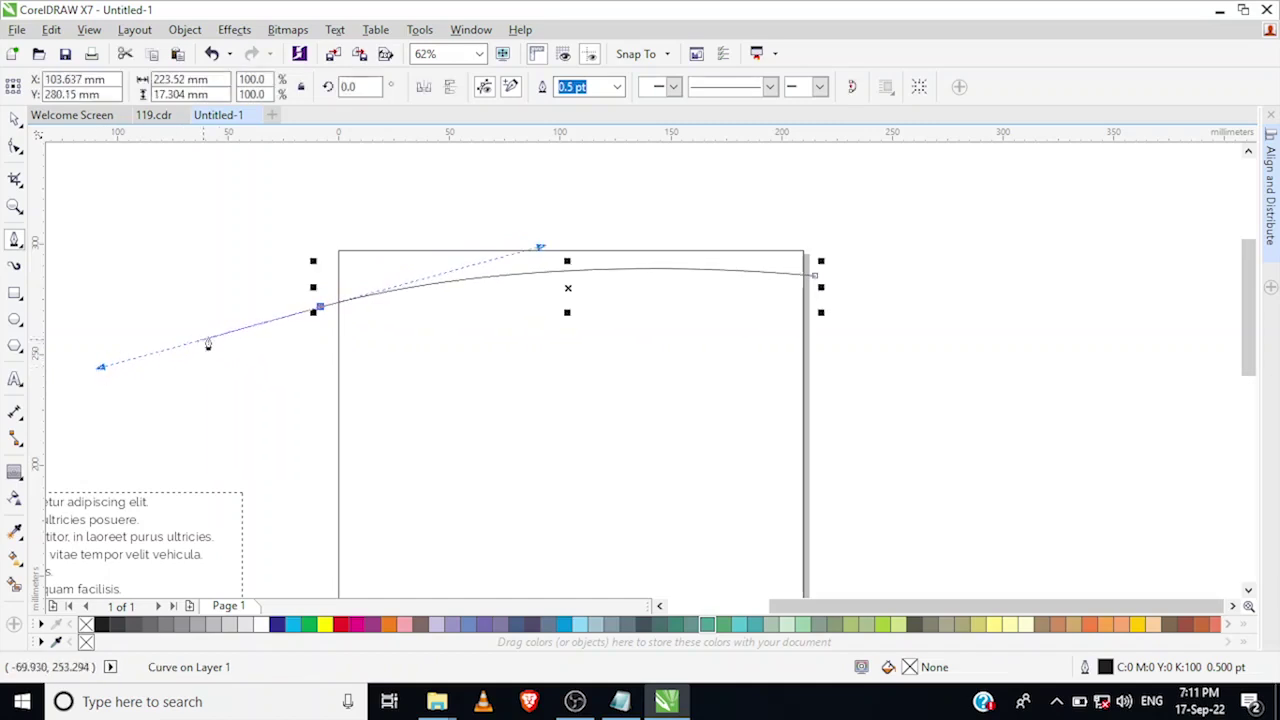
key("space")
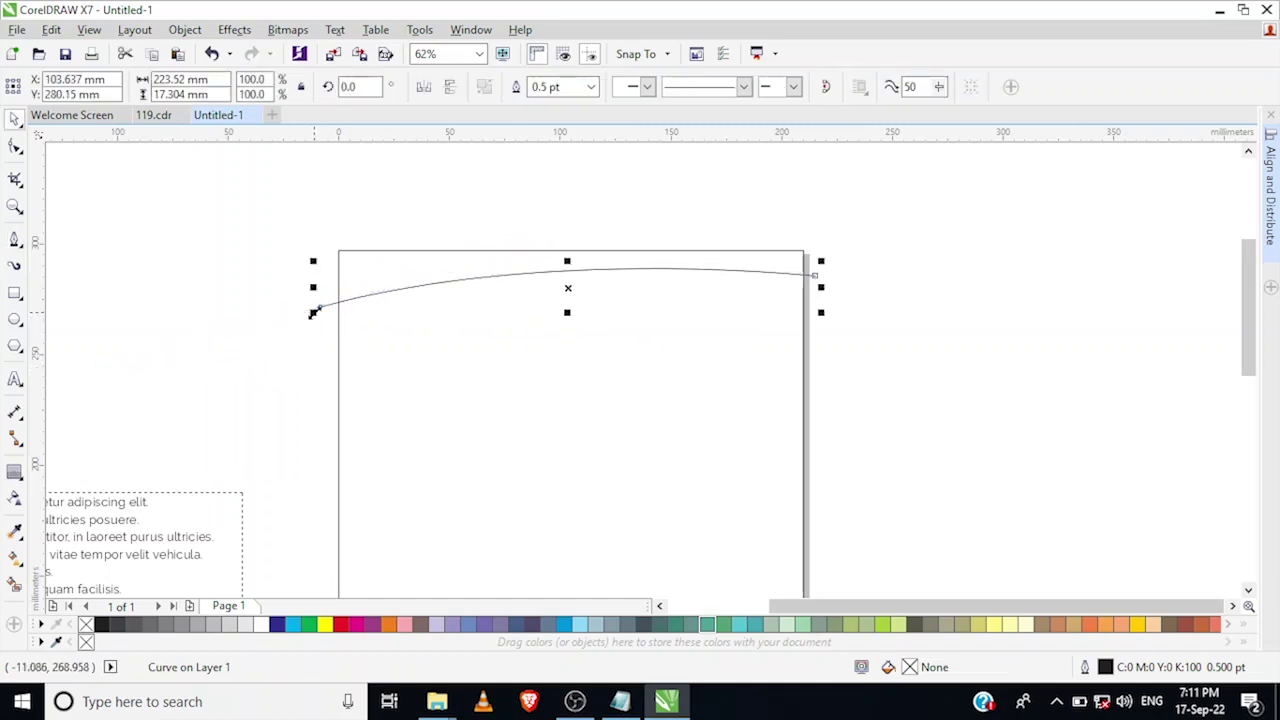
- Reshape the arch by lowering its left end node and raising that node's control handle above the page
key("F10")
left_click_drag(322, 305, 310, 326)
left_click_drag(526, 271, 519, 236)
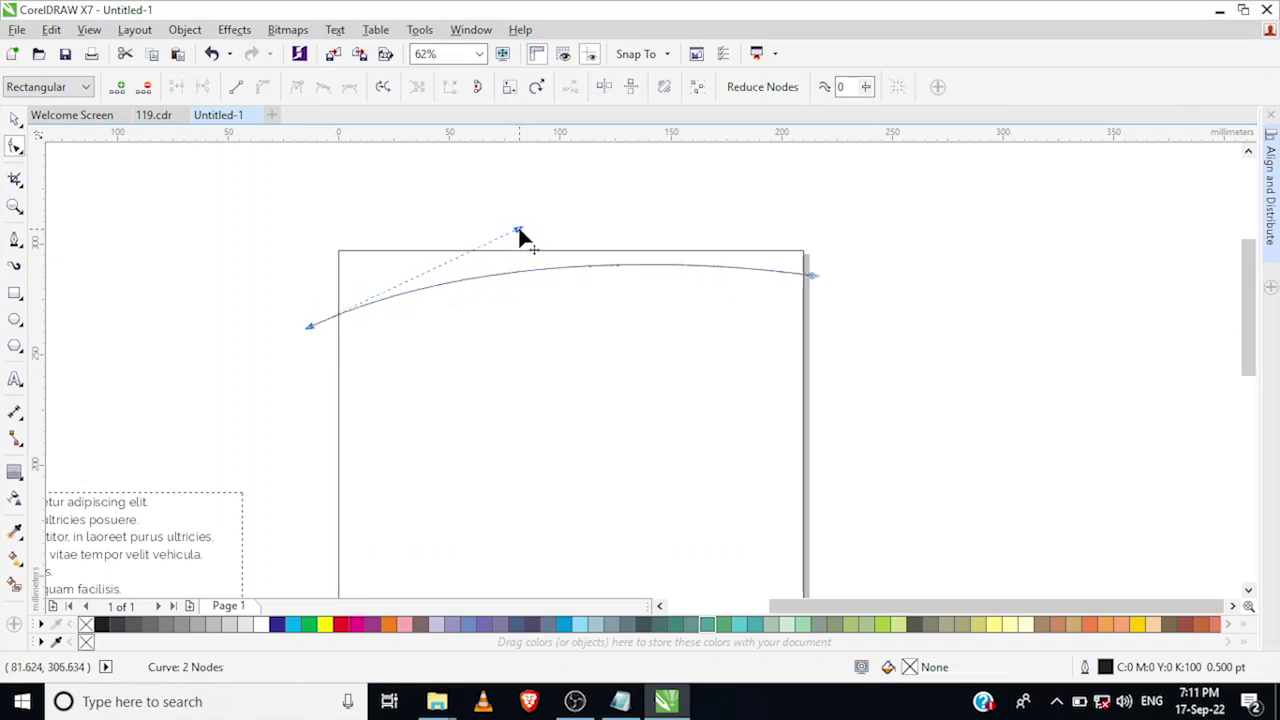
key("space")
left_click(875, 267)
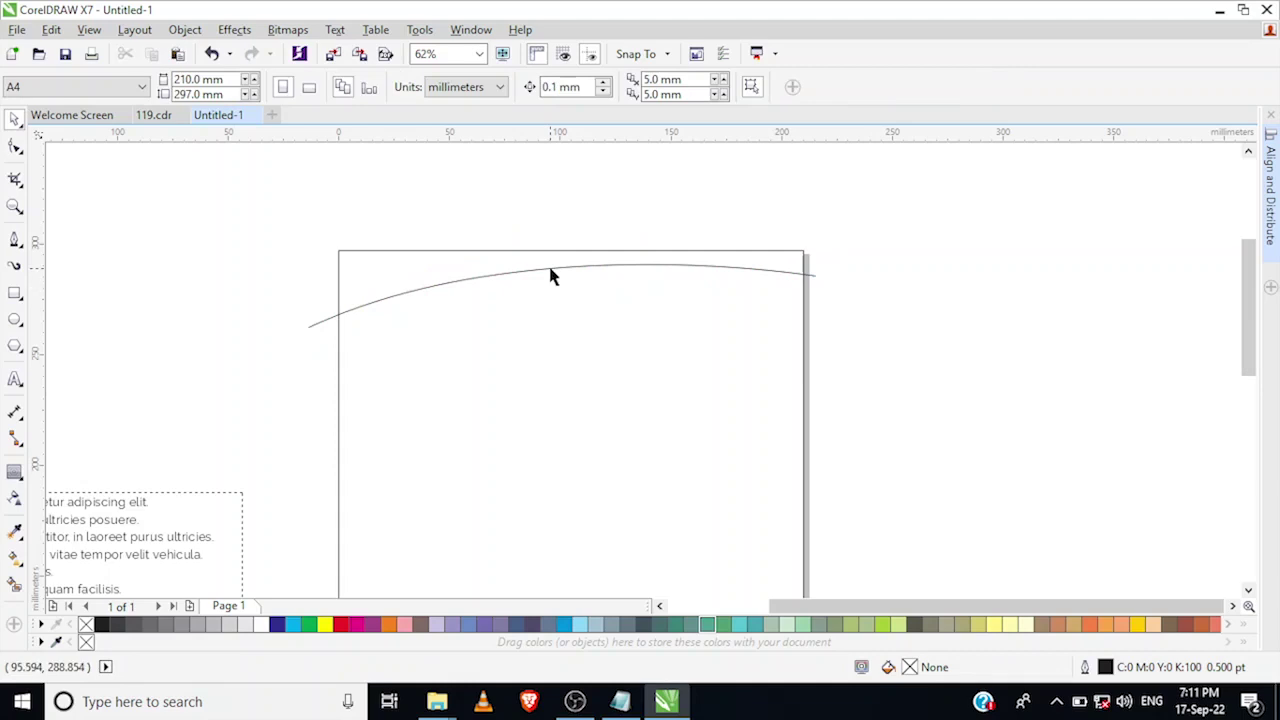
- Pull the arch's right end node closer to the page edge and raise its left control handle to about 226 by 29 mm overall
left_click(551, 276)
scroll(545, 273, "up", 1)
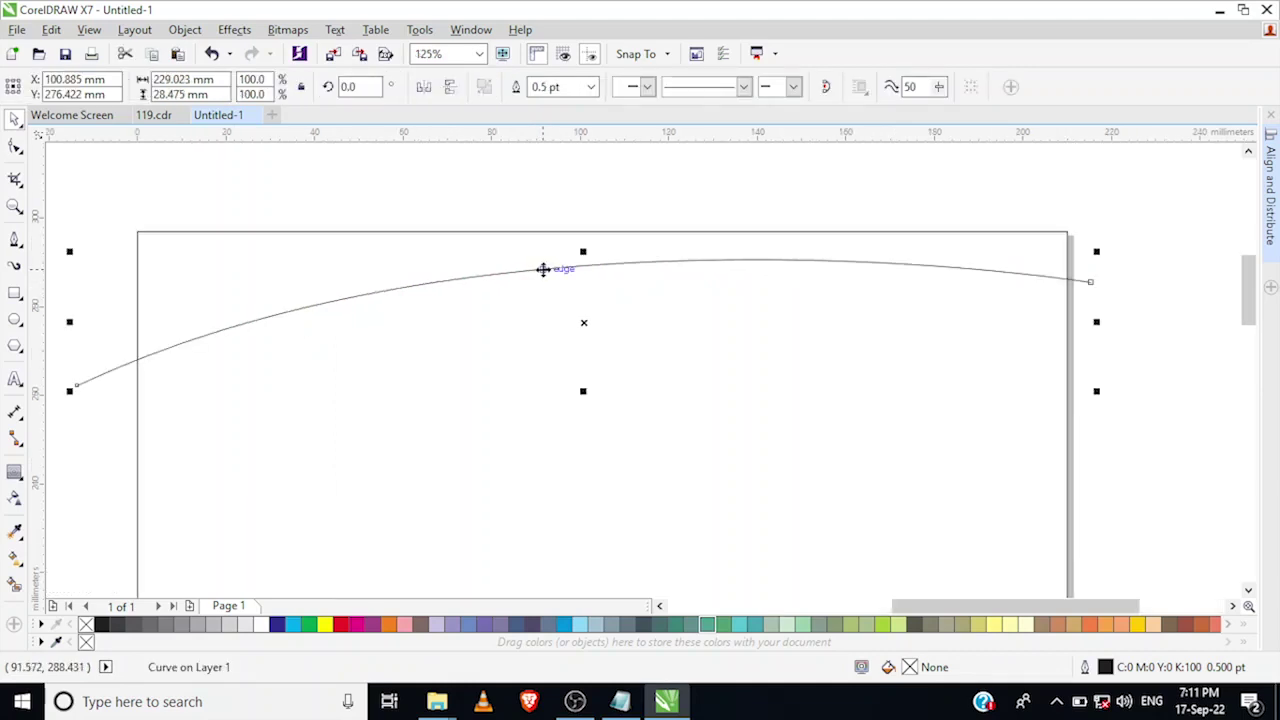
key("F10")
left_click_drag(1091, 280, 1079, 289)
left_click_drag(497, 188, 459, 162)
key("space")
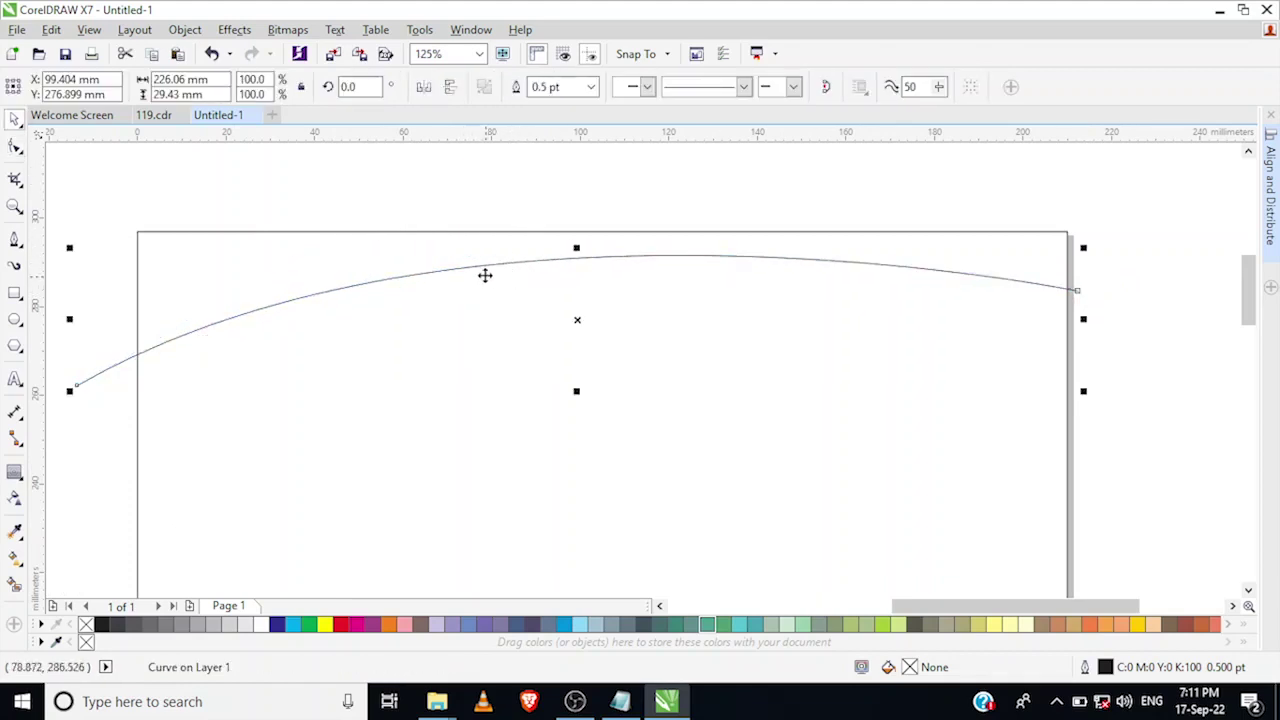
- Duplicate the arch about 2 mm lower and rotate the copy slightly so both curves converge at the right edge
left_click_drag(485, 269, 485, 274)
right_click(485, 274)
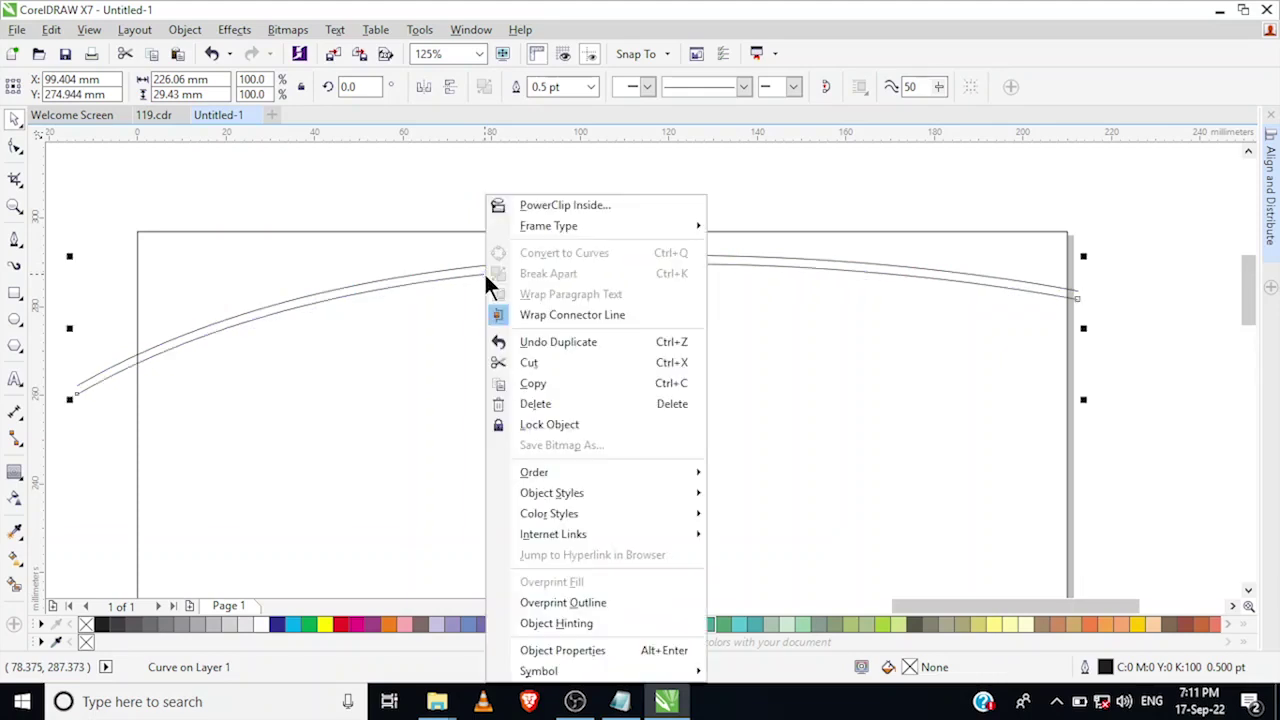
left_click(428, 281)
left_click(429, 281)
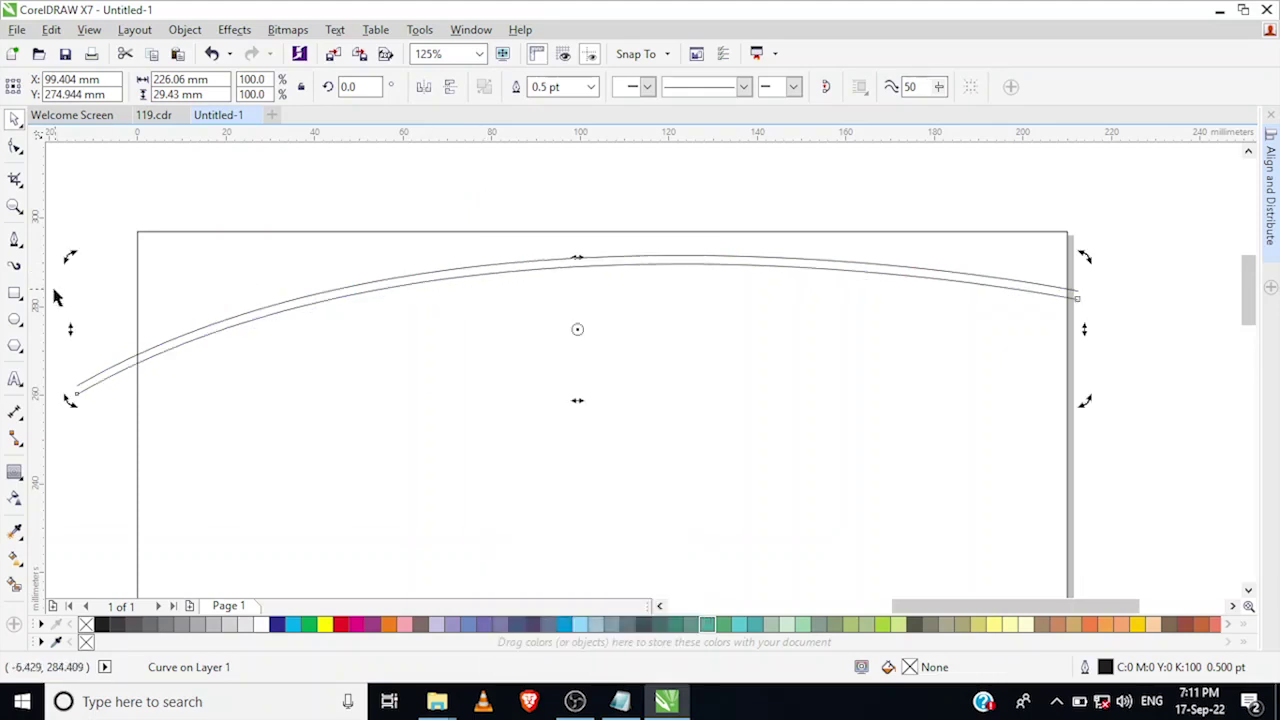
left_click_drag(64, 256, 66, 263)
left_click(418, 236)
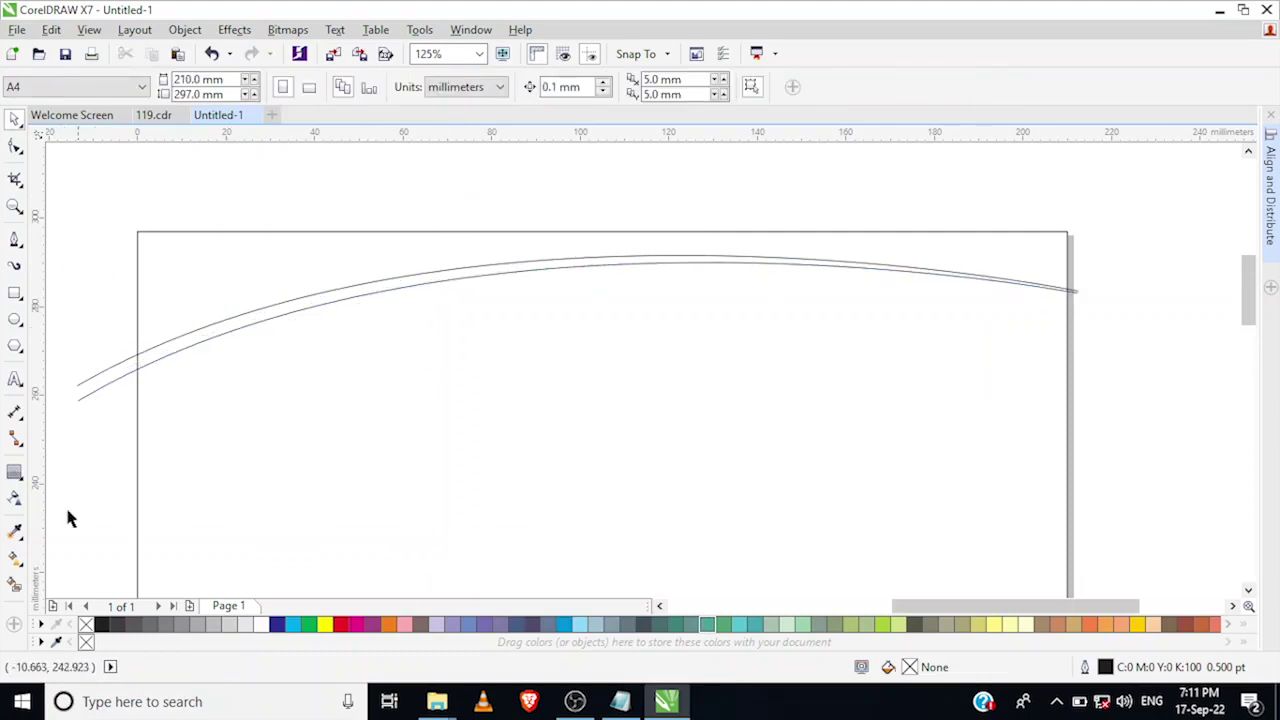
- Smart-fill the area above the upper curve and the thin strip between both curves as separate shapes
left_click(15, 585)
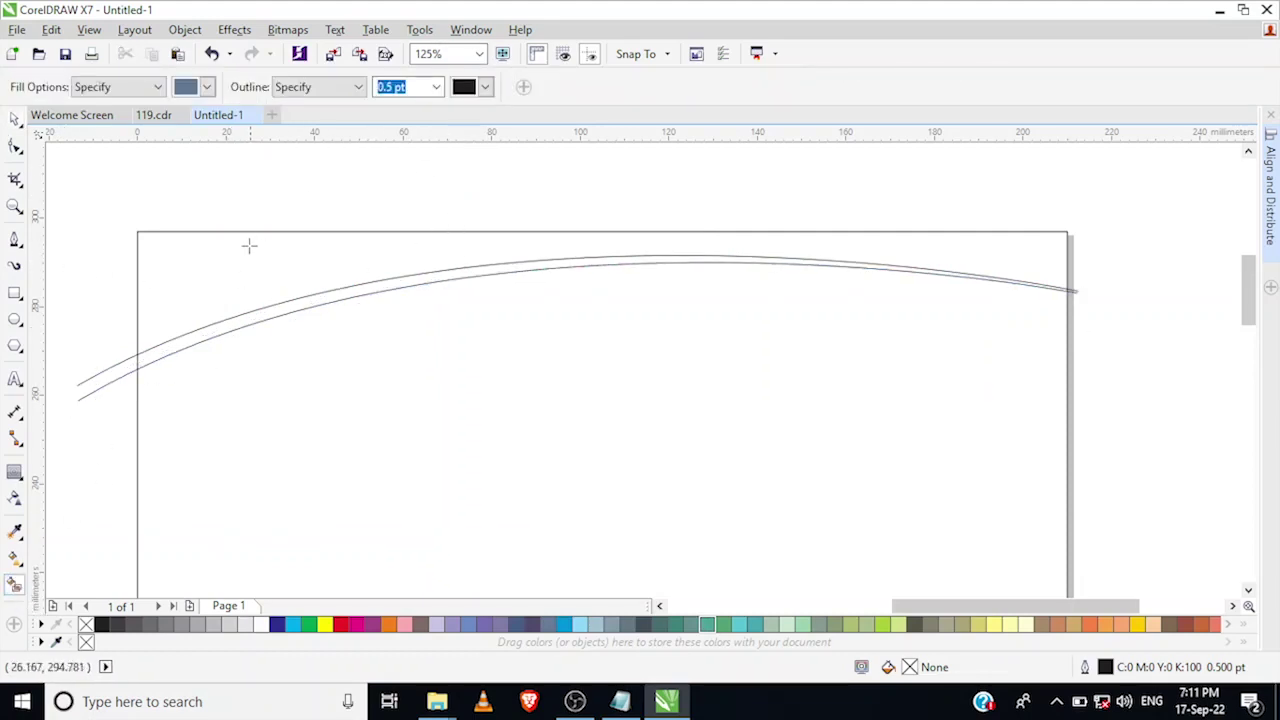
left_click(217, 288)
left_click(218, 330)
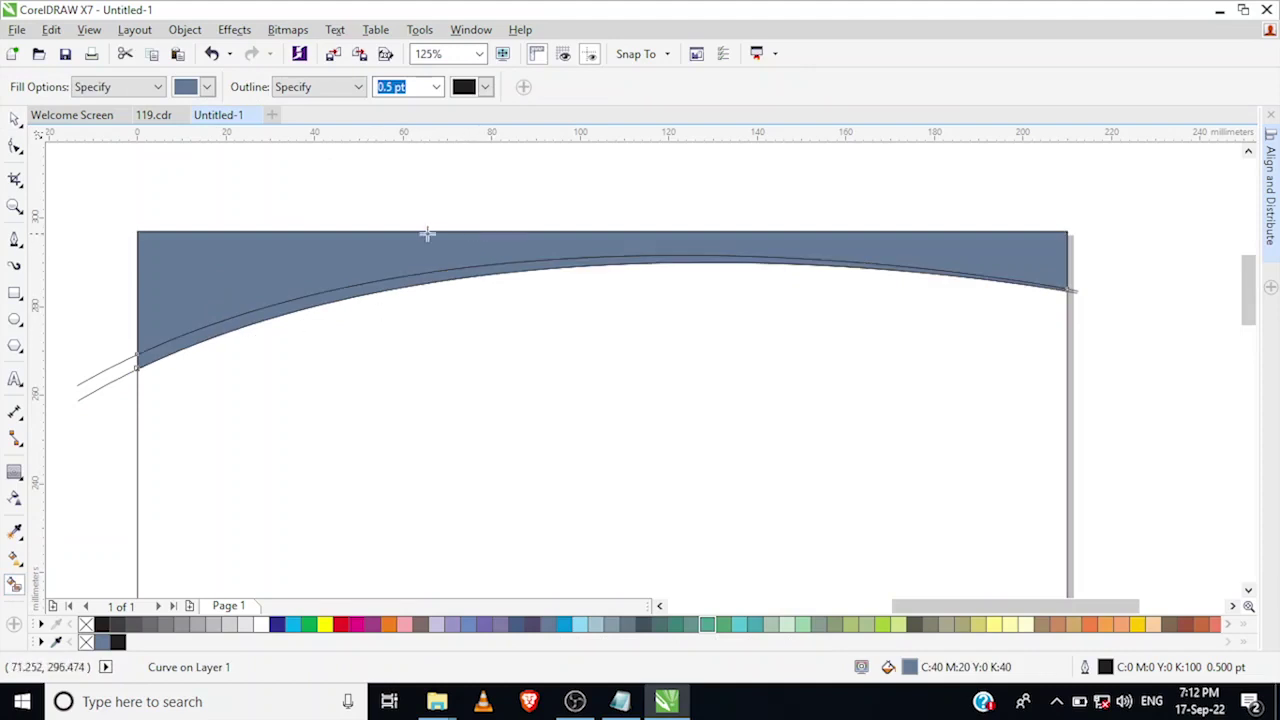
- Delete both construction curves that extend past the page, keeping the filled header shapes
key("space")
left_click(118, 375)
left_click_drag(114, 368, 77, 400)
key("ctrl+z")
left_click(78, 403)
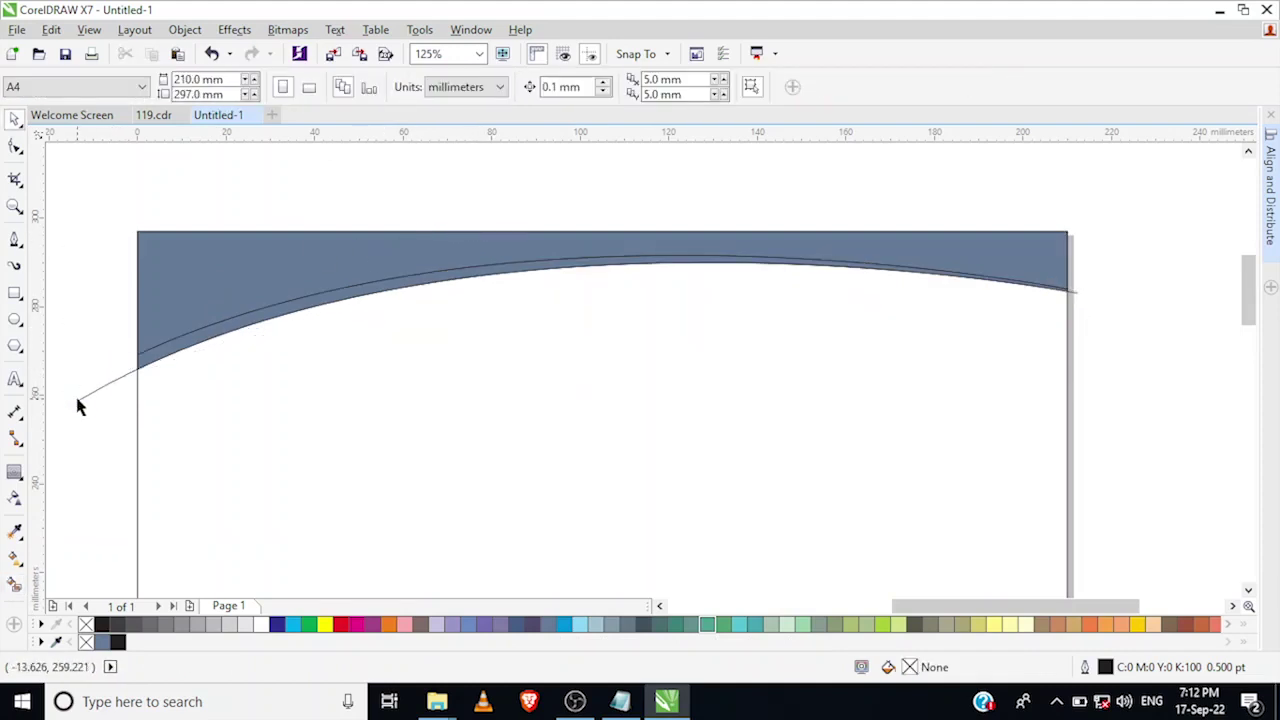
left_click(93, 399)
key("Delete")
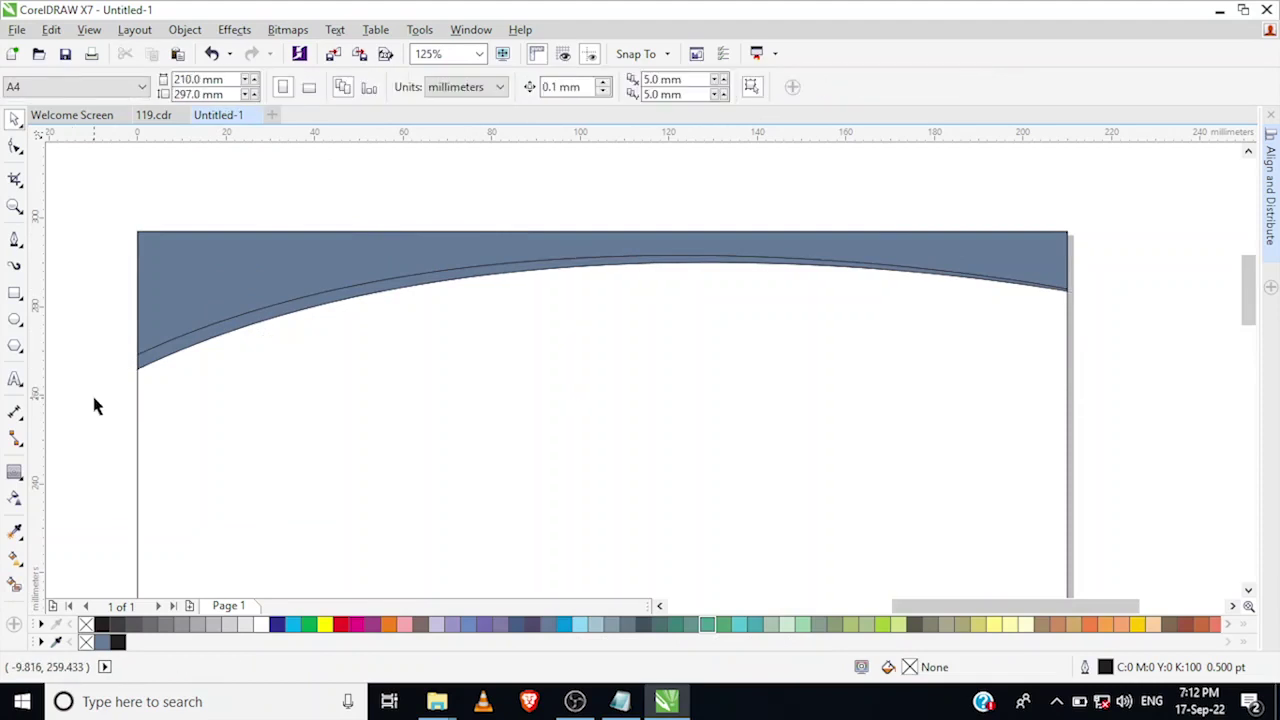
- Examine the Varuna Hospital logo beside the page and compare it with the header shapes
scroll(121, 385, "down", 2)
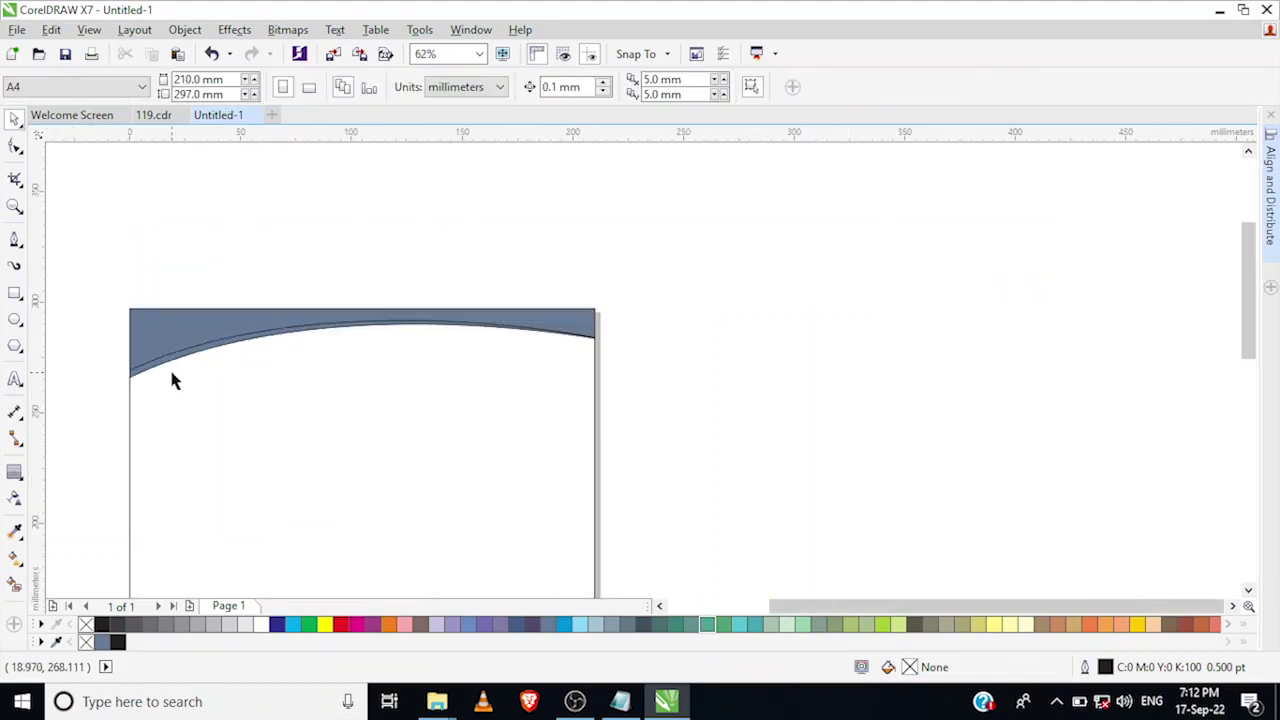
left_click_drag(171, 380, 387, 326)
scroll(281, 290, "up", 1)
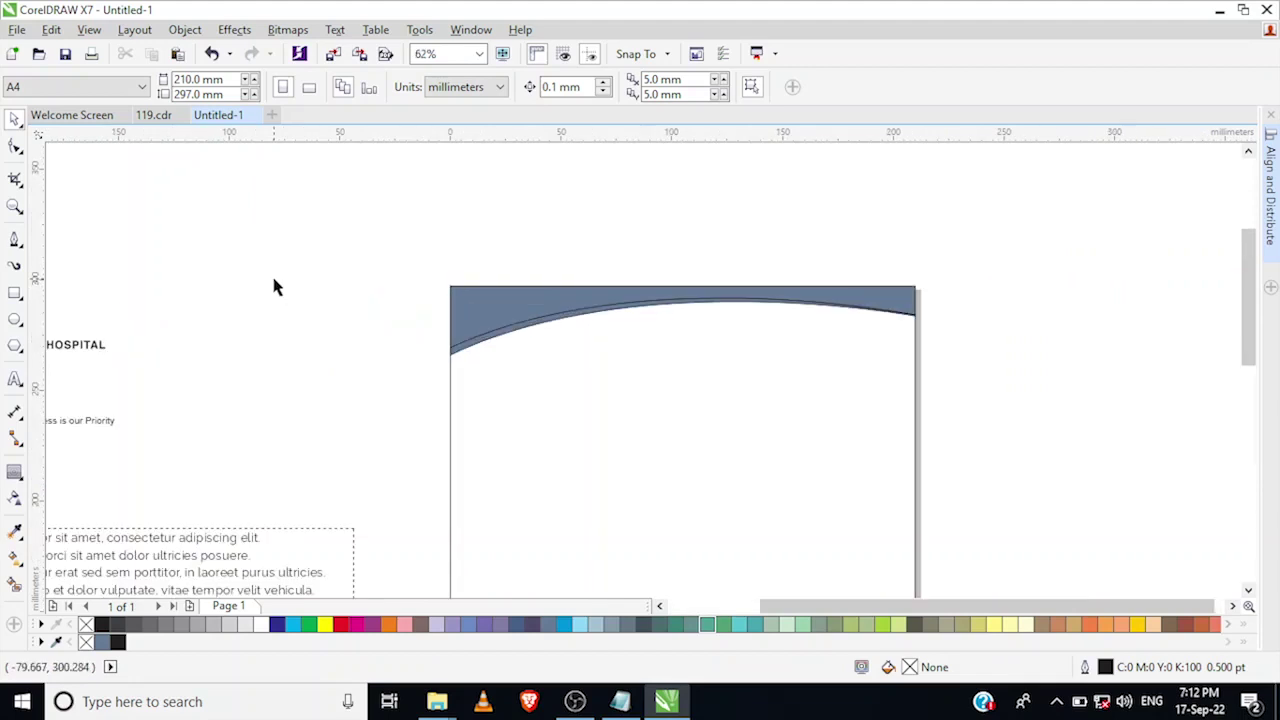
scroll(343, 277, "left", 3)
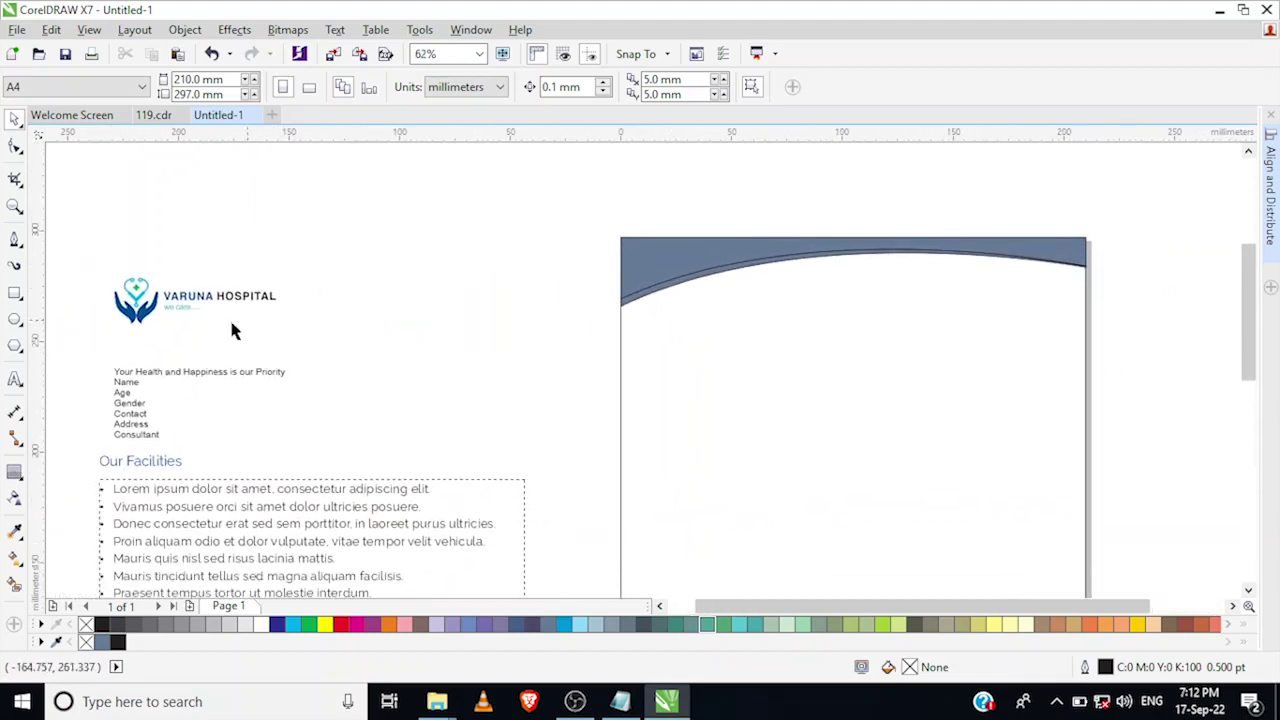
left_click(150, 300)
scroll(150, 300, "up", 1)
left_click(237, 254)
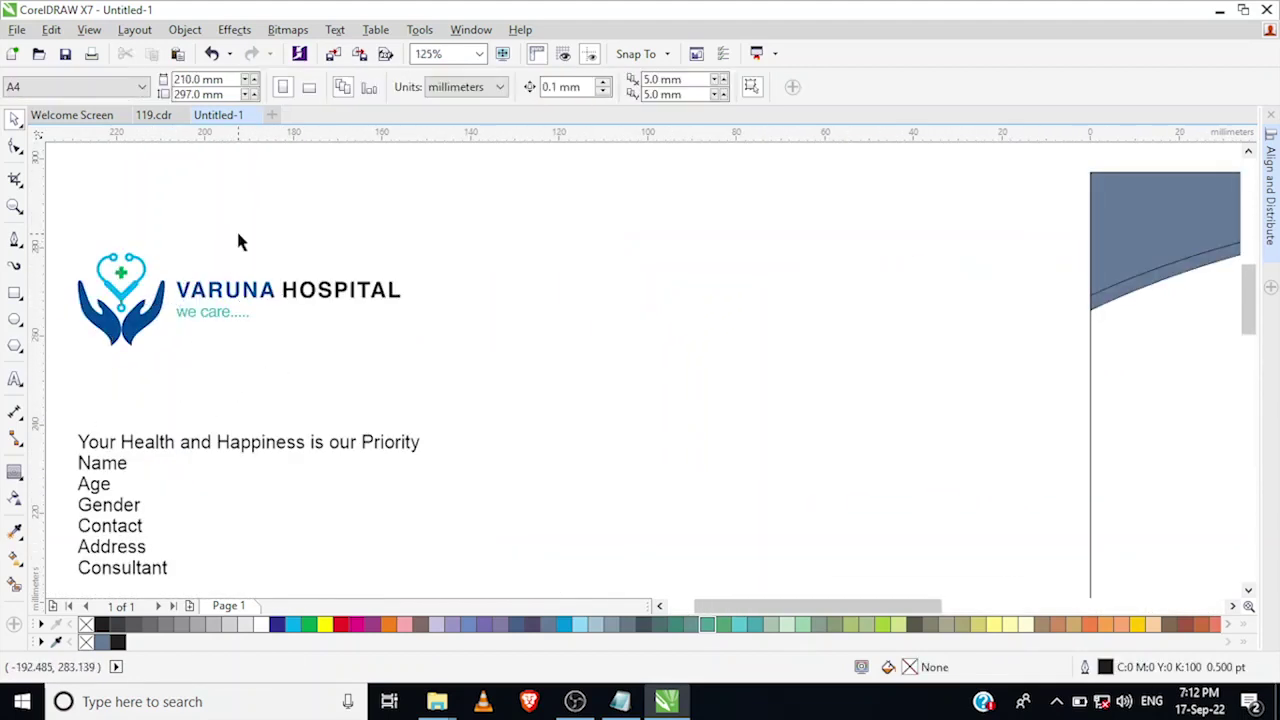
scroll(241, 256, "right", 1)
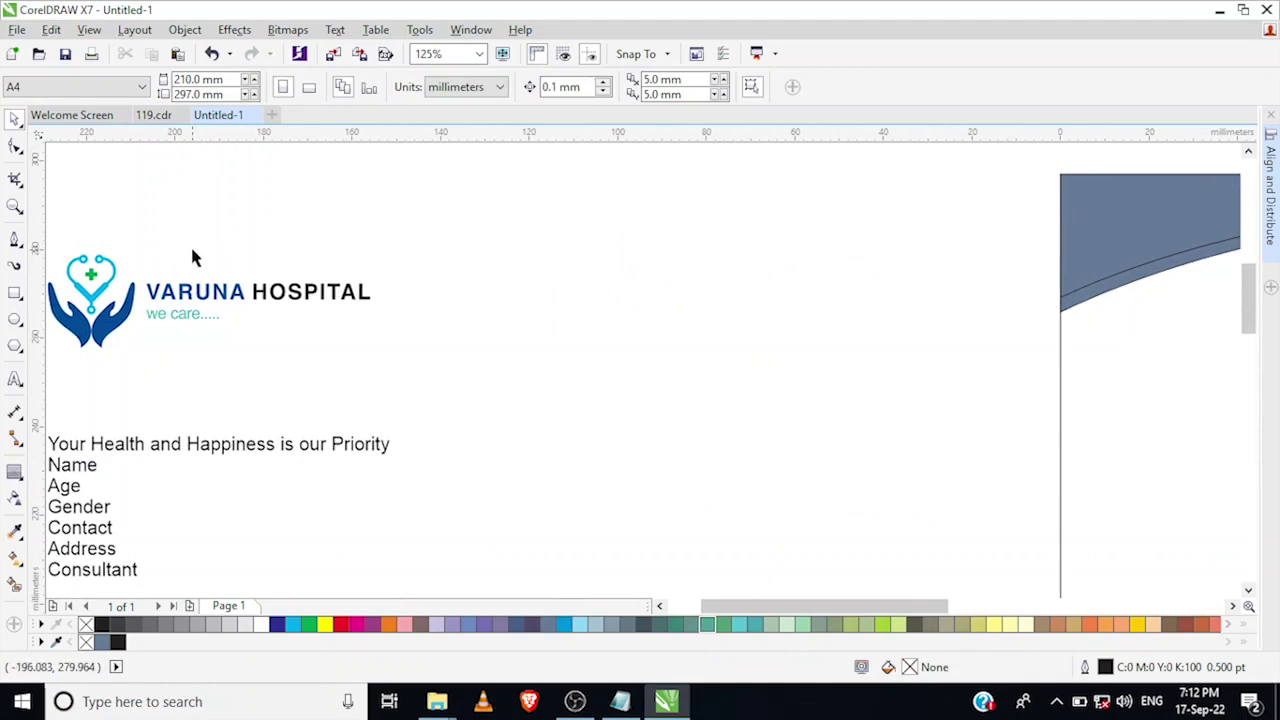
scroll(285, 280, "down", 4)
scroll(275, 274, "right", 1)
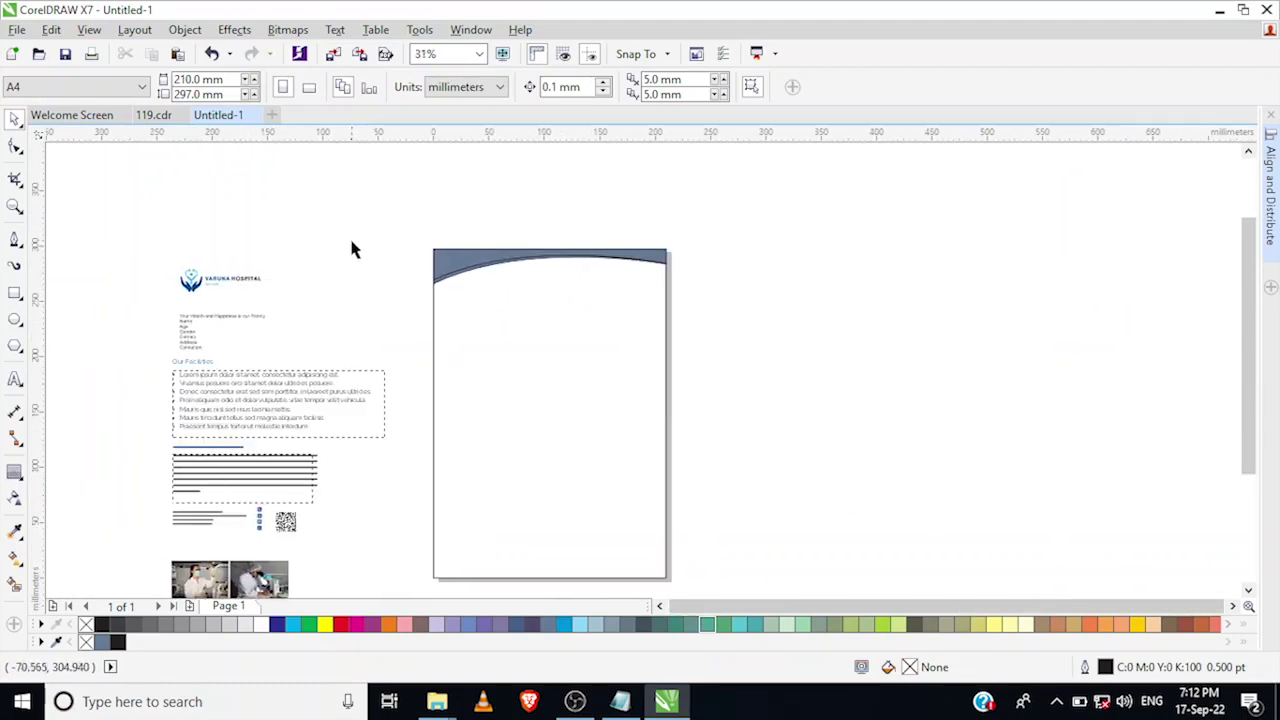
scroll(354, 248, "up", 2)
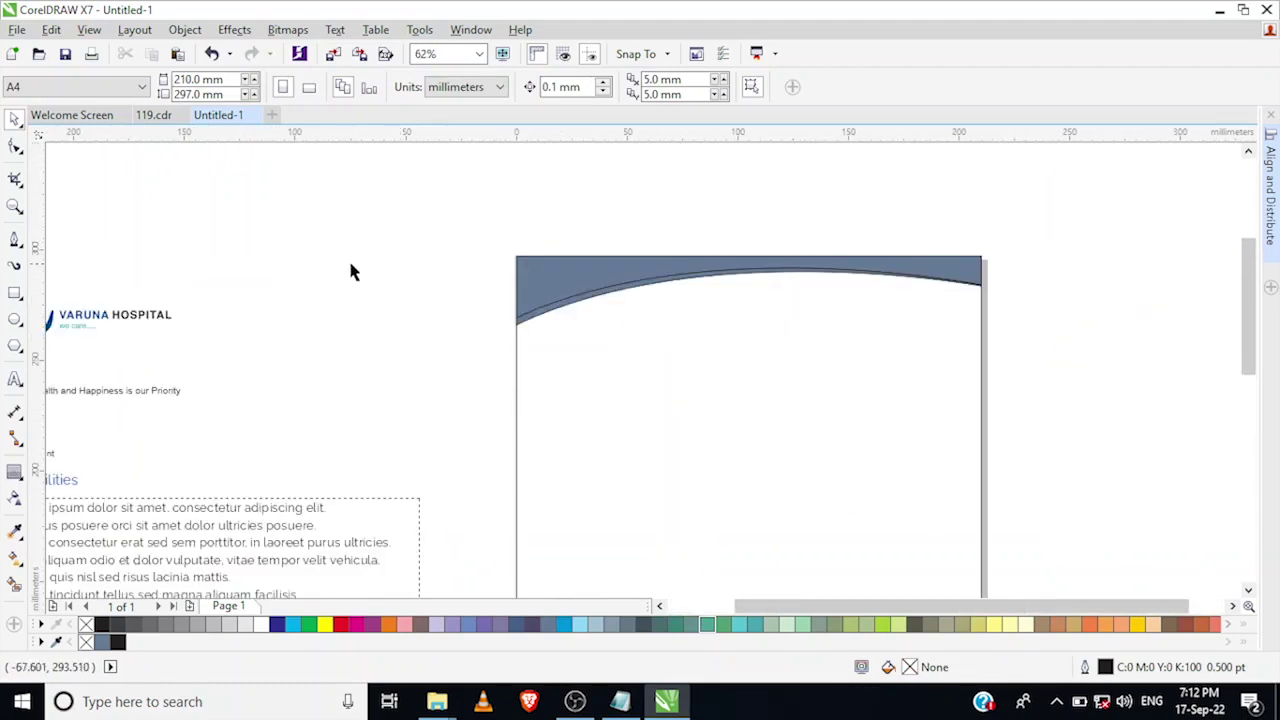
- Copy the three colour swatch squares from 119.cdr into Untitled-1 and place them between the source content and the page
left_click(150, 116)
left_click_drag(376, 254, 388, 310)
left_click_drag(340, 320, 455, 189)
key("ctrl+c")
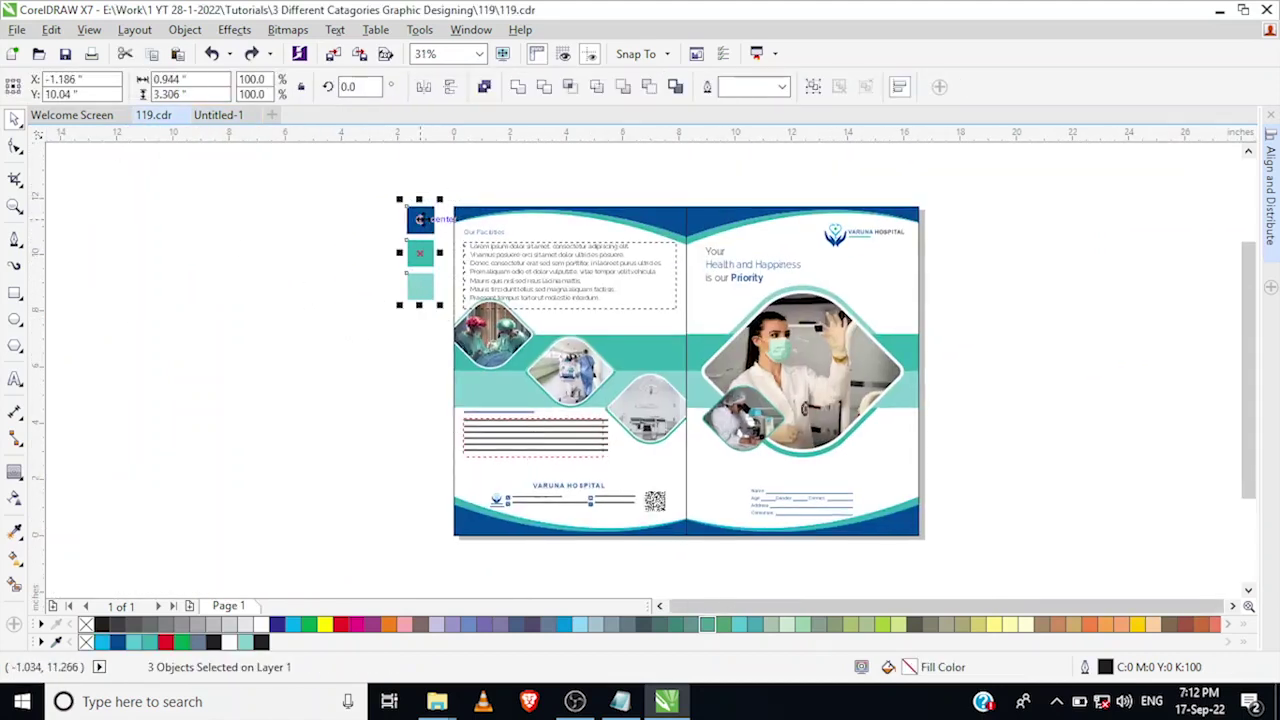
left_click(219, 115)
key("ctrl+v")
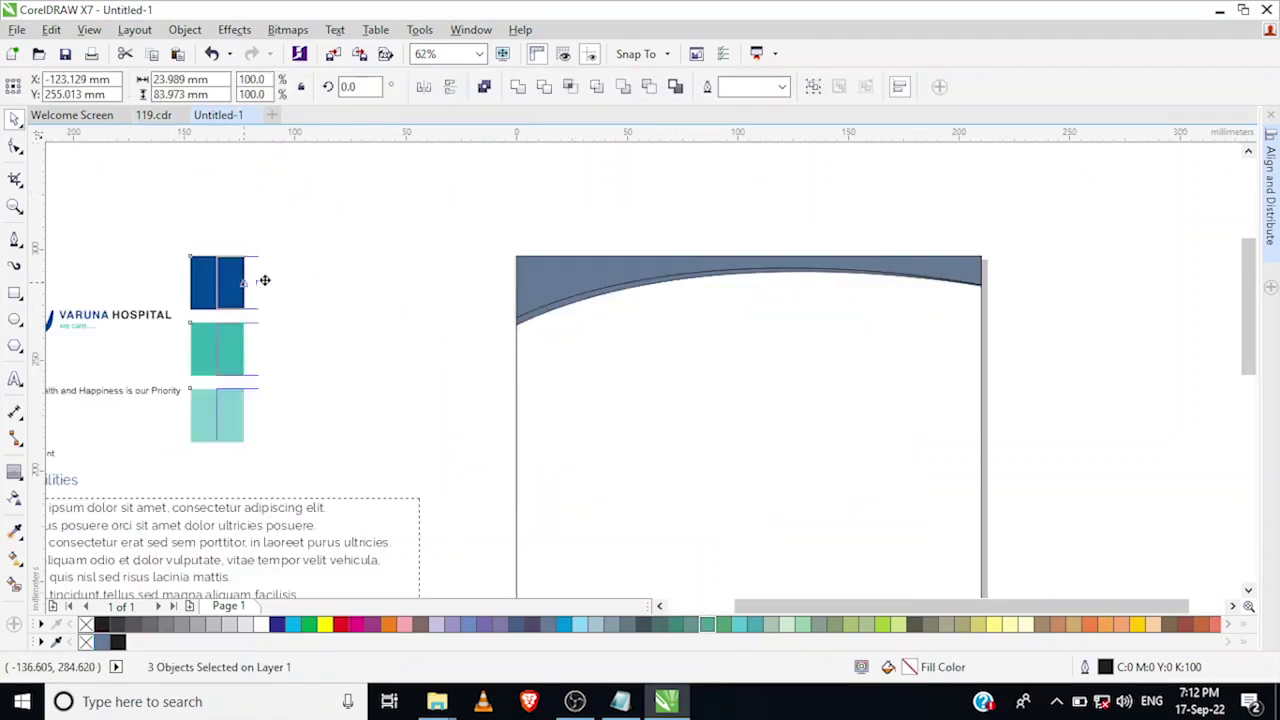
left_click_drag(217, 283, 338, 287)
left_click(380, 440)
- Sample the dark blue swatch with the Color Eyedropper and fill the large header shape with it
left_click(335, 292)
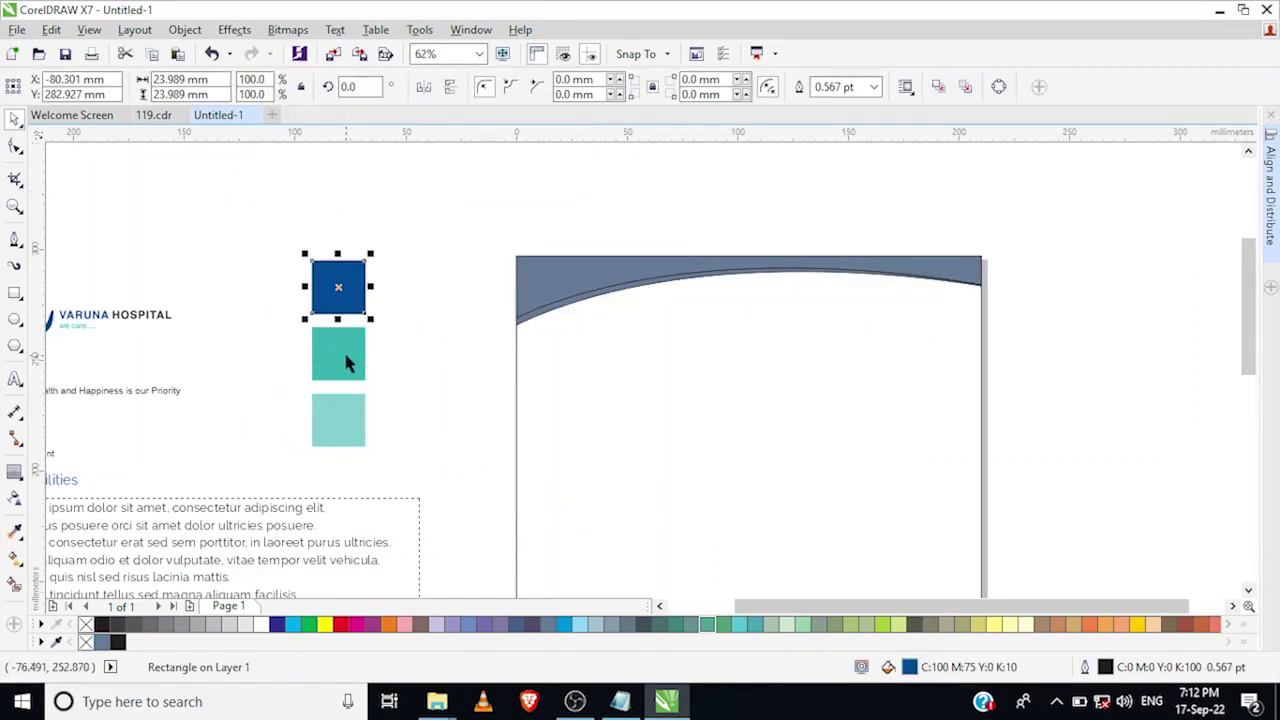
scroll(349, 284, "up", 1)
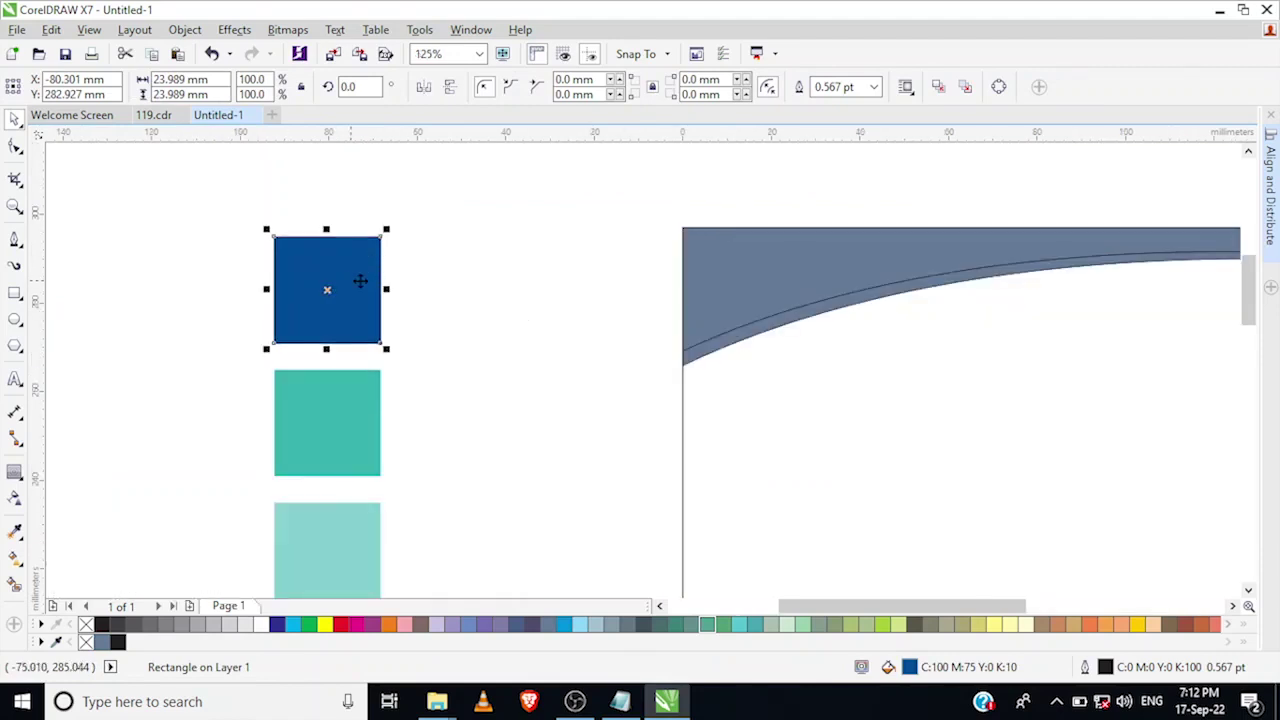
left_click_drag(360, 280, 281, 308)
left_click(22, 538)
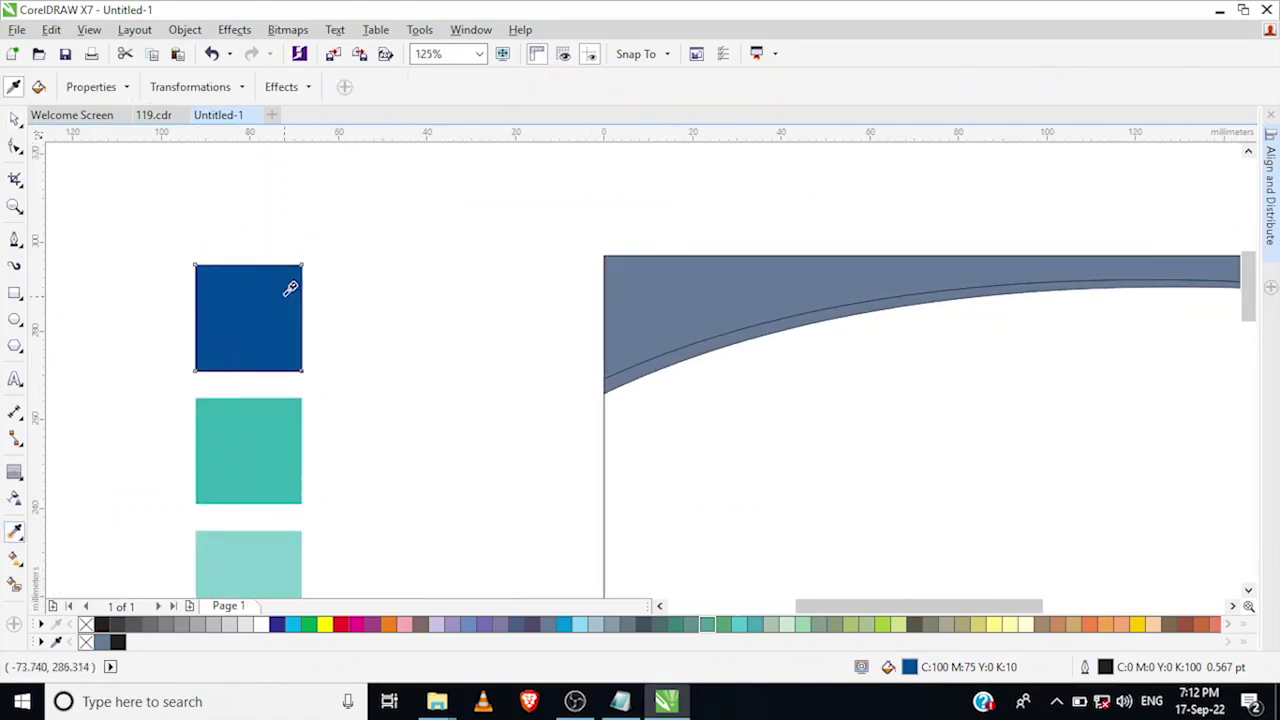
left_click(20, 534)
left_click(70, 533)
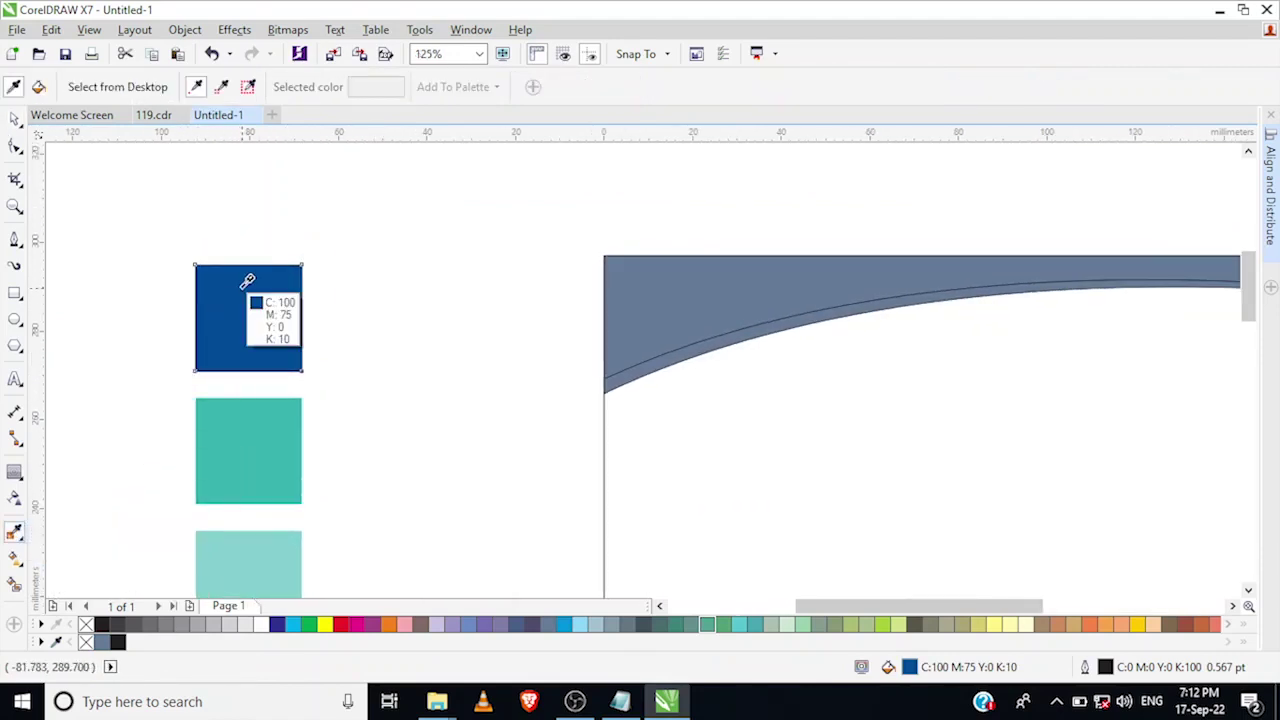
left_click(249, 287)
left_click(620, 316)
- Sample the darker teal swatch and fill the thin curved strip under the blue header shape with it
left_click_drag(620, 316, 517, 307)
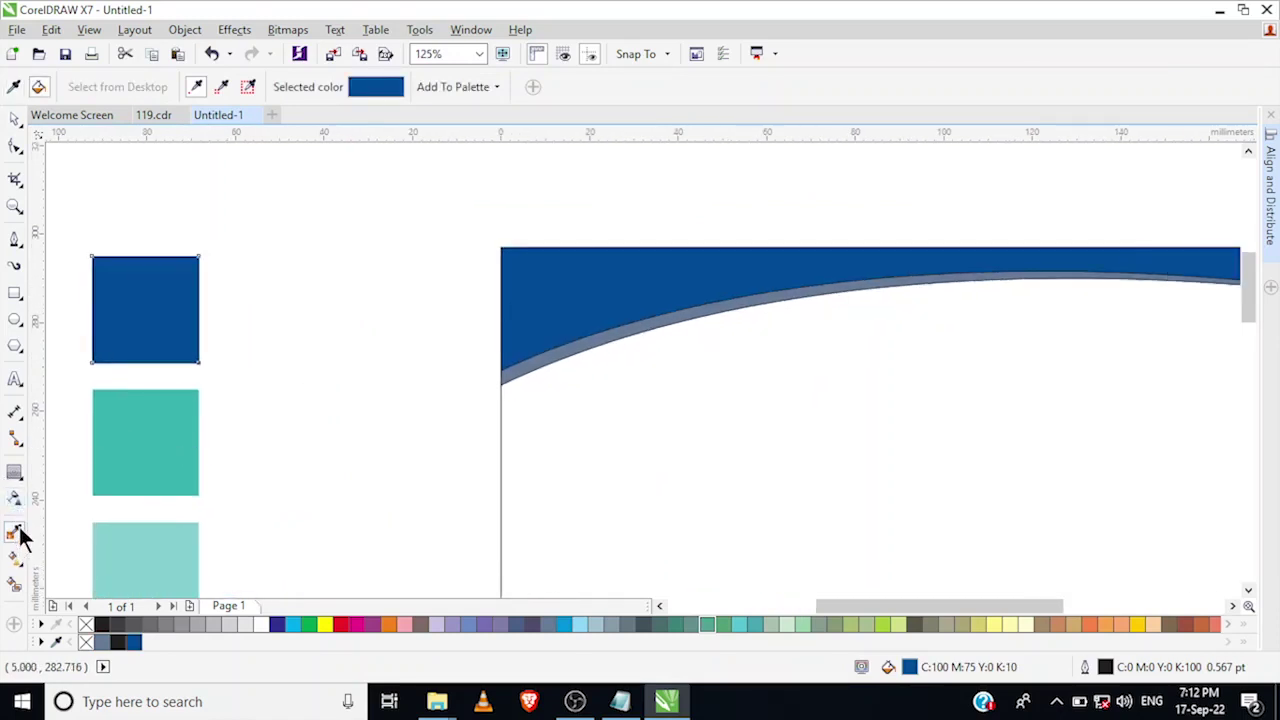
left_click(14, 86)
left_click(146, 417)
scroll(546, 380, "up", 4)
left_click(482, 316)
scroll(482, 316, "down", 3)
- Set the outline width of both header shapes to None
key("space")
left_click_drag(436, 226, 1085, 426)
left_click(784, 87)
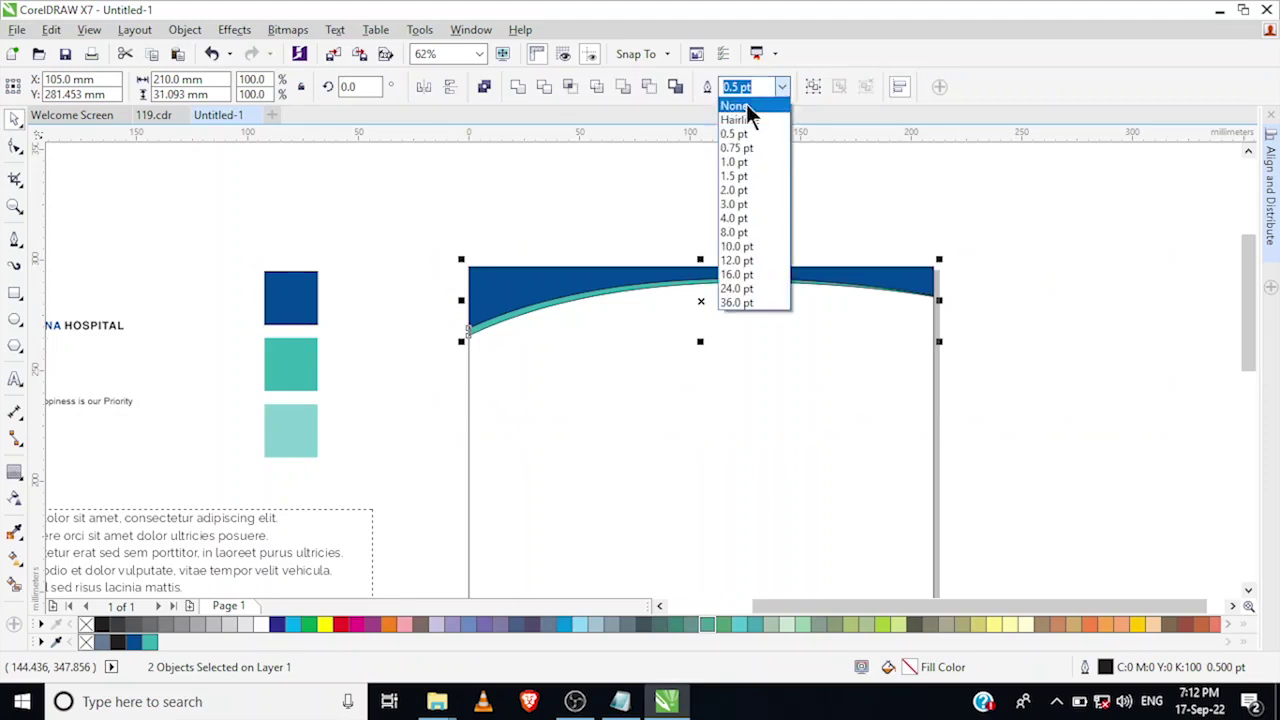
left_click(760, 117)
left_click(749, 186)
- Group the blue header shape and the teal strip together
scroll(624, 292, "down", 2)
scroll(489, 263, "down", 1)
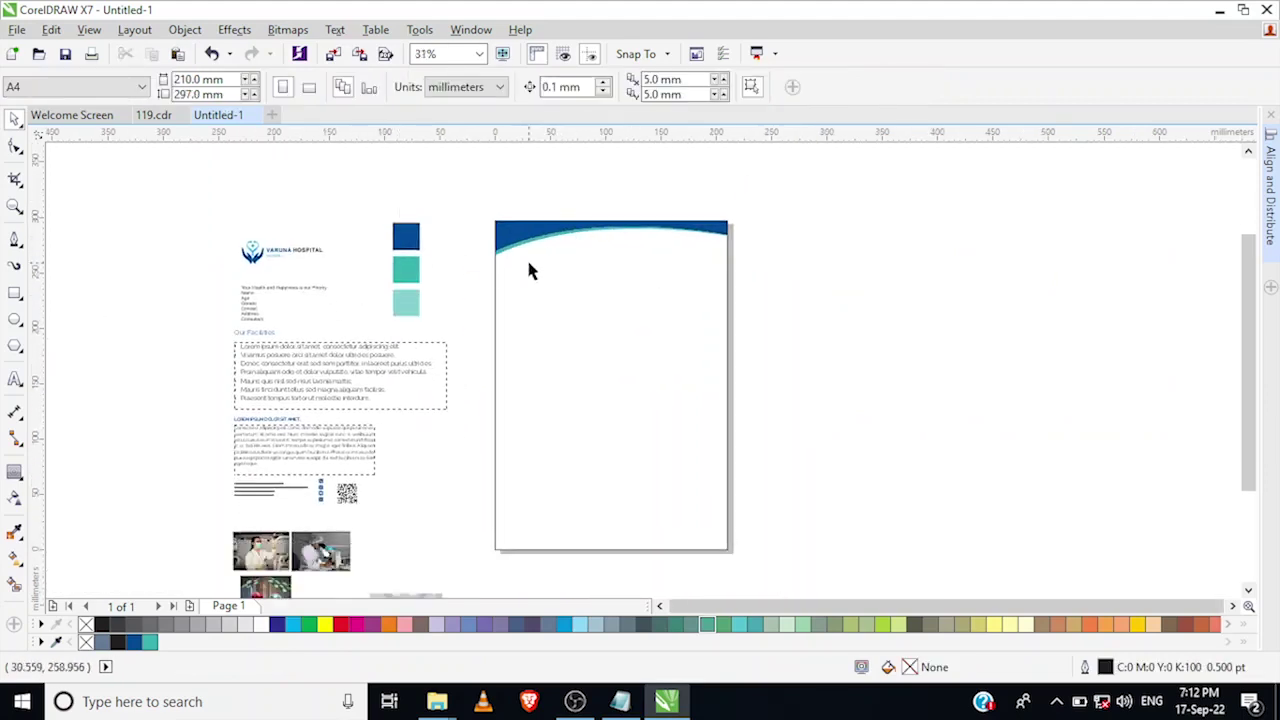
scroll(520, 250, "up", 3)
left_click_drag(440, 182, 1109, 306)
scroll(686, 277, "down", 3)
left_click(813, 86)
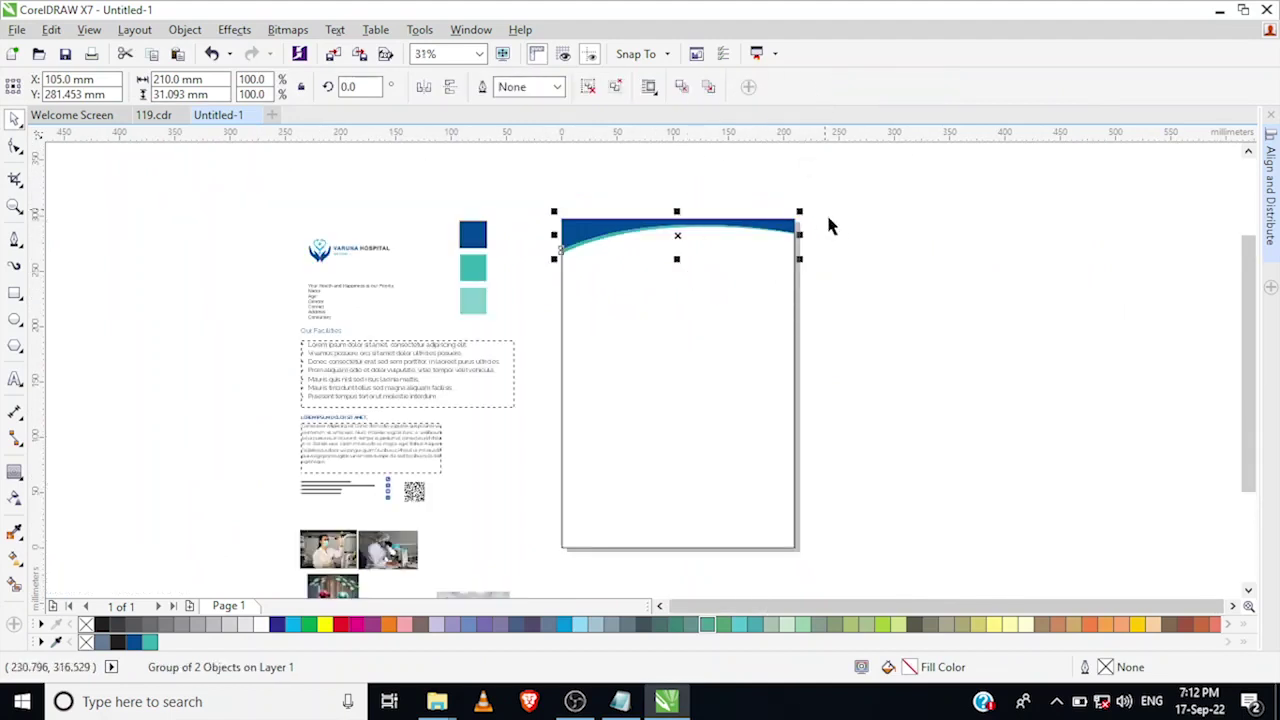
- Place a copy of the blue and teal header group along the bottom edge of the page
left_click(817, 209)
left_click(774, 232)
left_click_drag(779, 229, 776, 524)
scroll(762, 515, "up", 5)
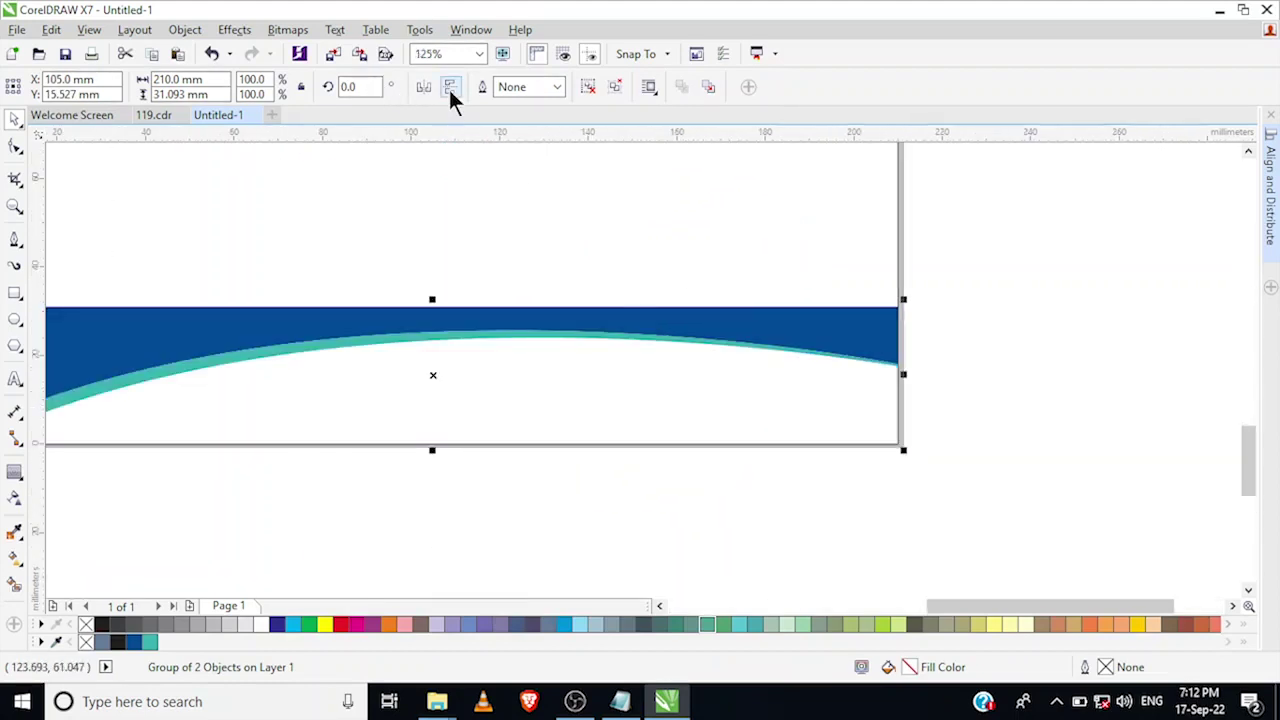
- Mirror the copied group at the page's bottom both vertically and horizontally to form the footer
left_click(450, 87)
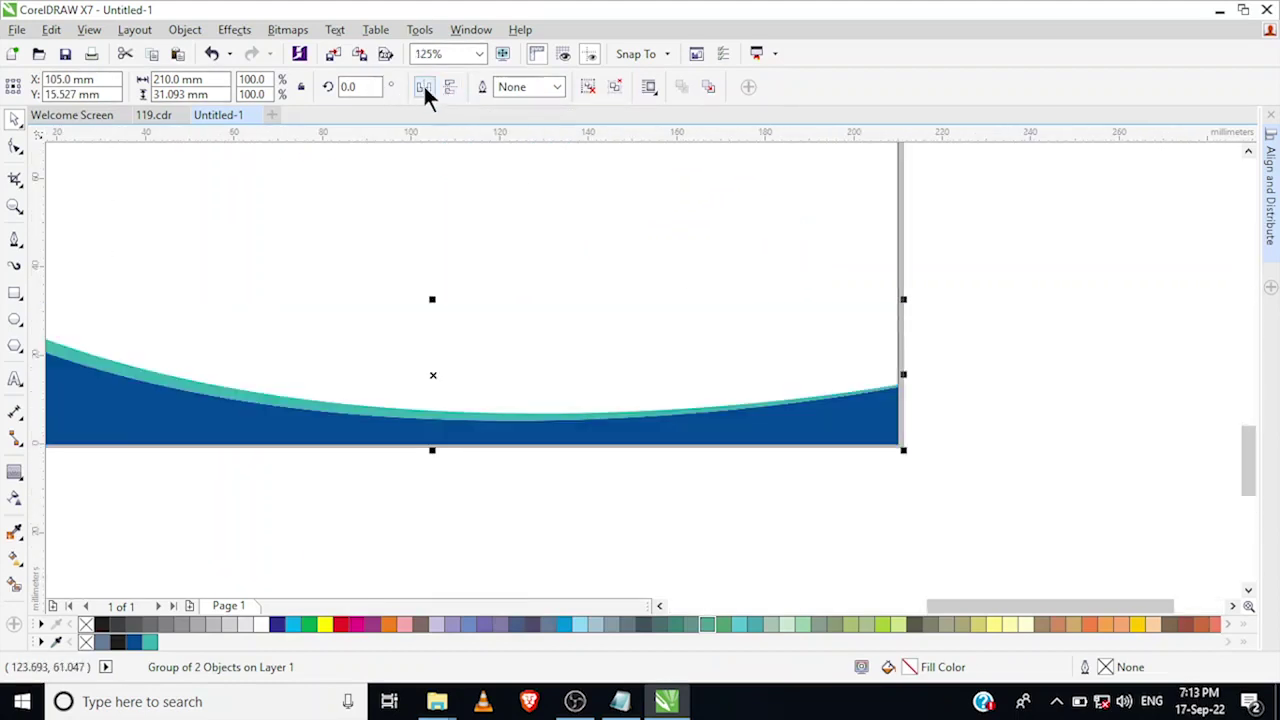
left_click(423, 86)
scroll(617, 343, "down", 5)
scroll(618, 340, "up", 2)
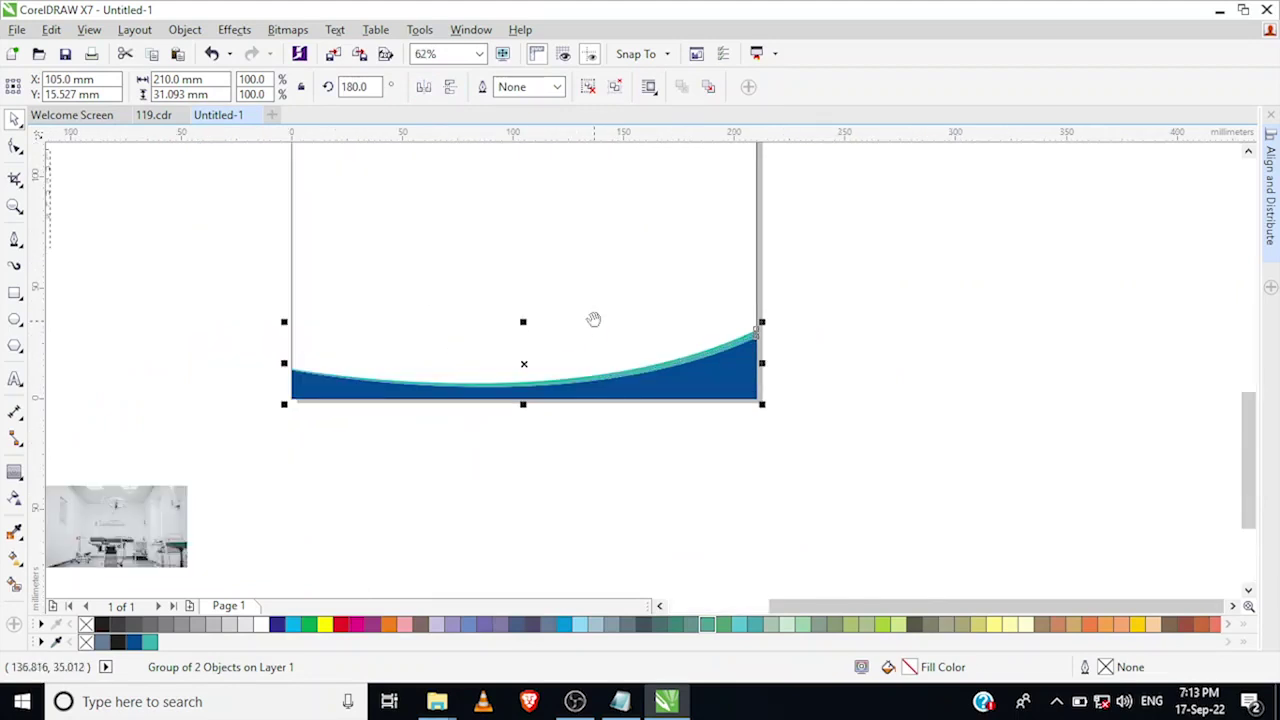
scroll(594, 366, "up", 1)
scroll(557, 366, "down", 2)
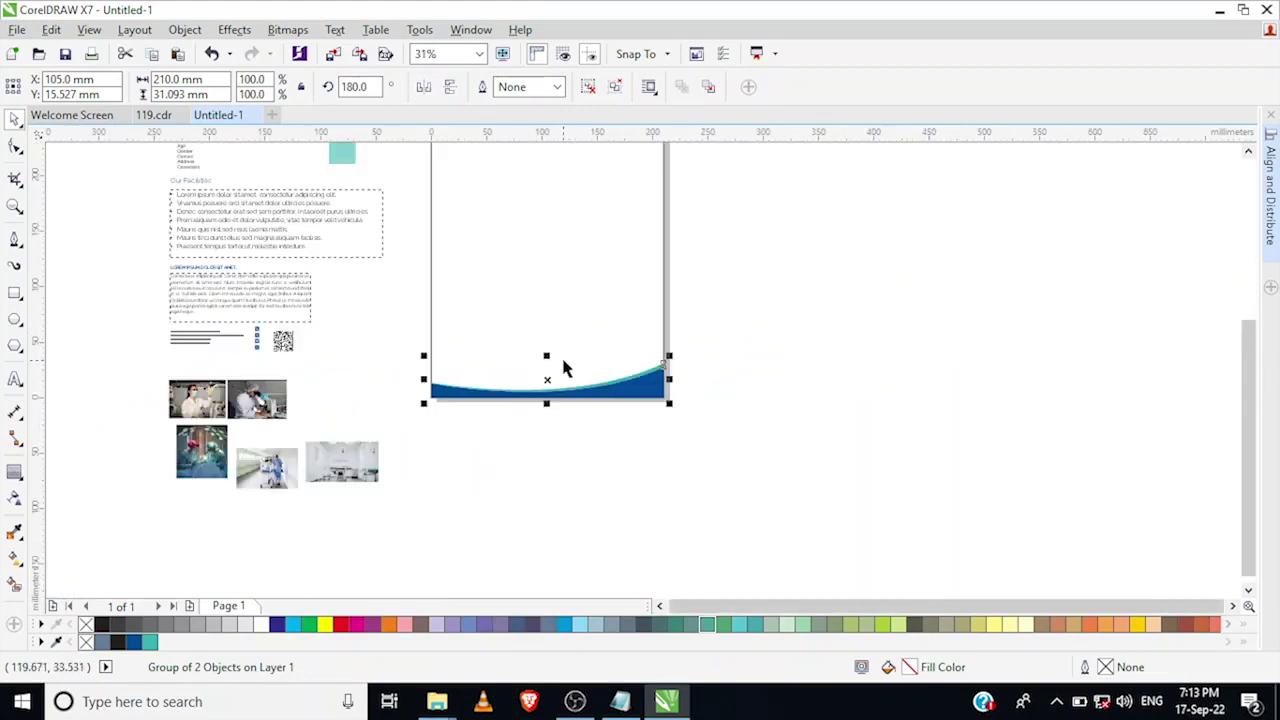
- Select the header and footer groups together and PowerClip them inside the page-sized rectangle
scroll(570, 400, "up", 2)
left_click(483, 203, "shift")
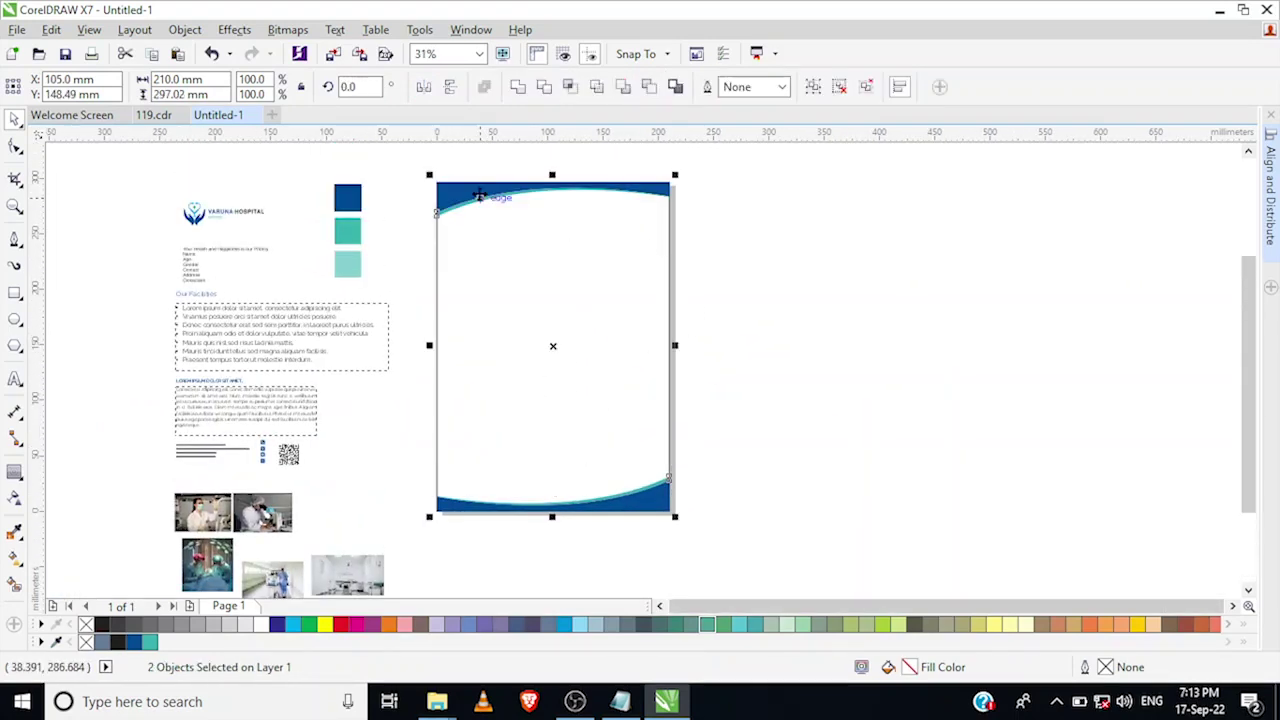
right_click(482, 199)
left_click(522, 207)
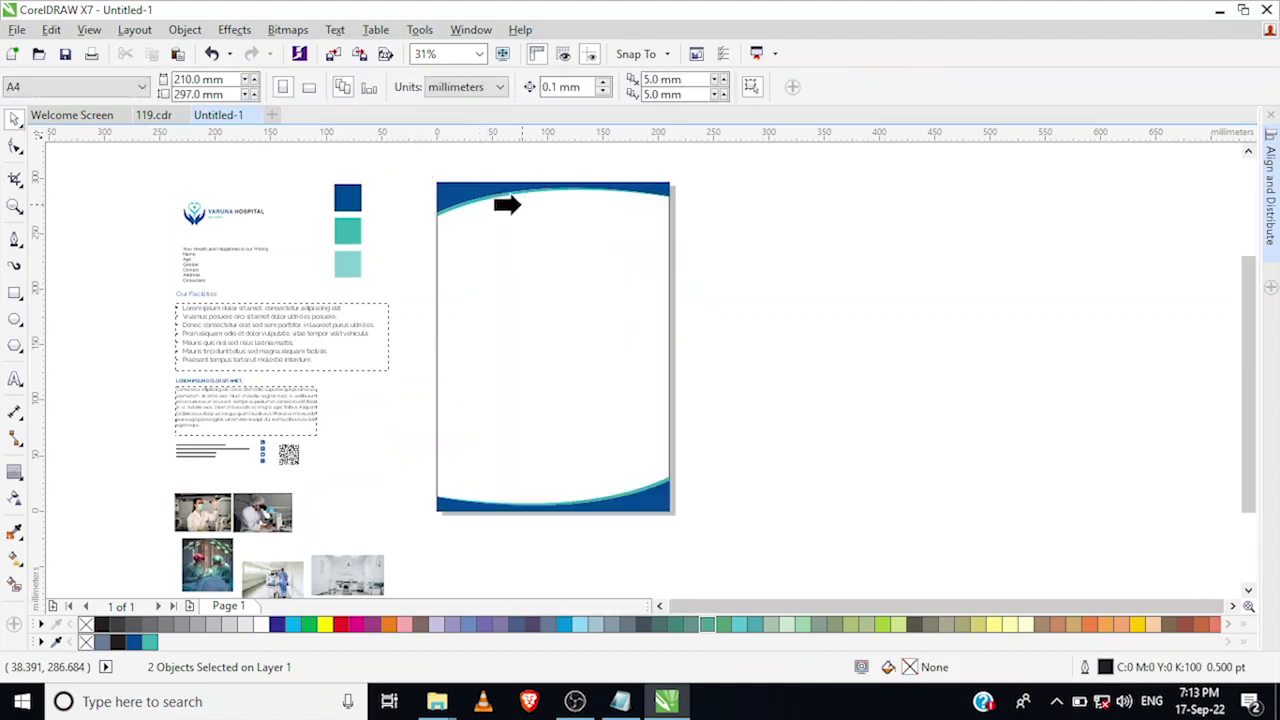
left_click(524, 311)
left_click(544, 282)
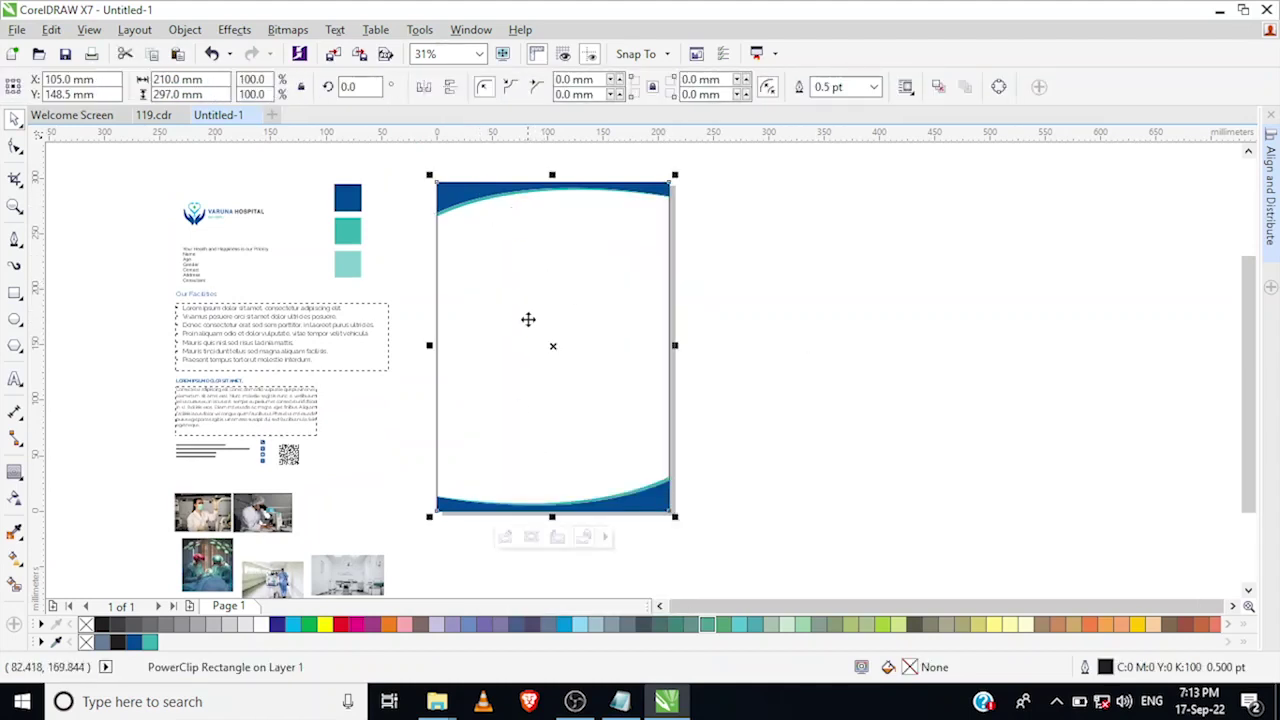
- Open the page rectangle's PowerClip contents for editing and draw a square about 115 mm wide near the middle
right_click(528, 319)
left_click(589, 189)
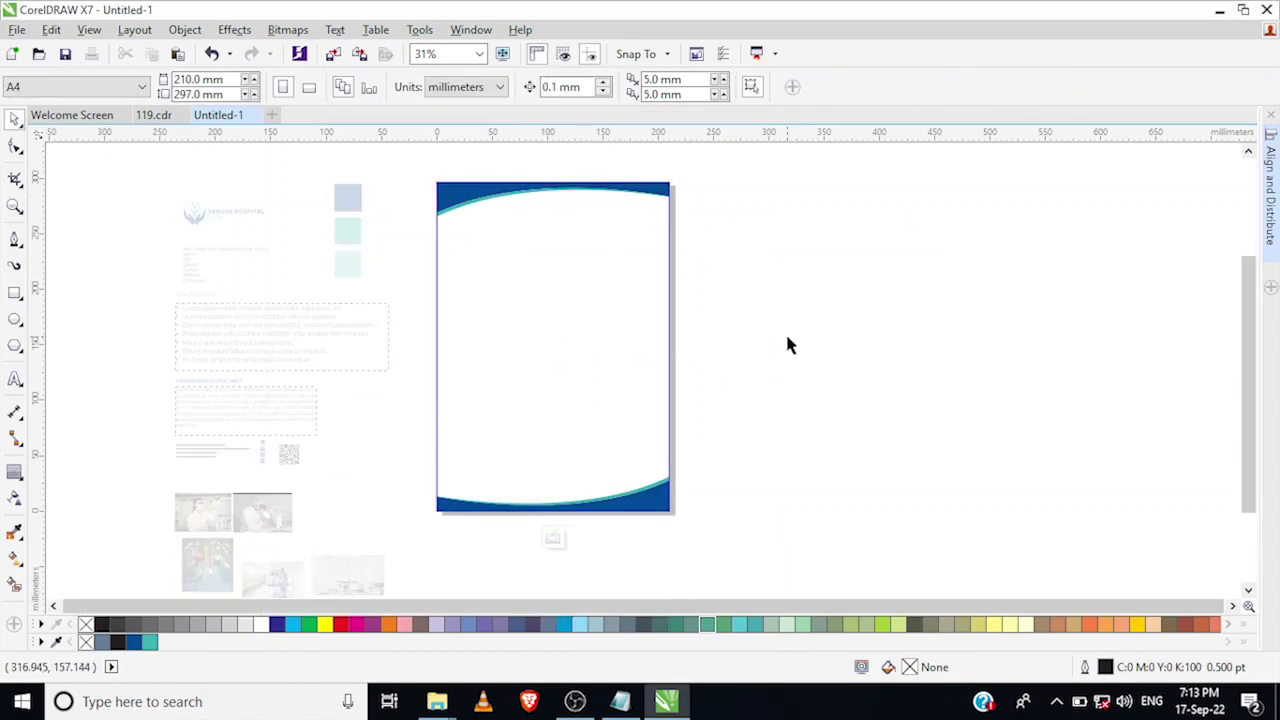
left_click(14, 293)
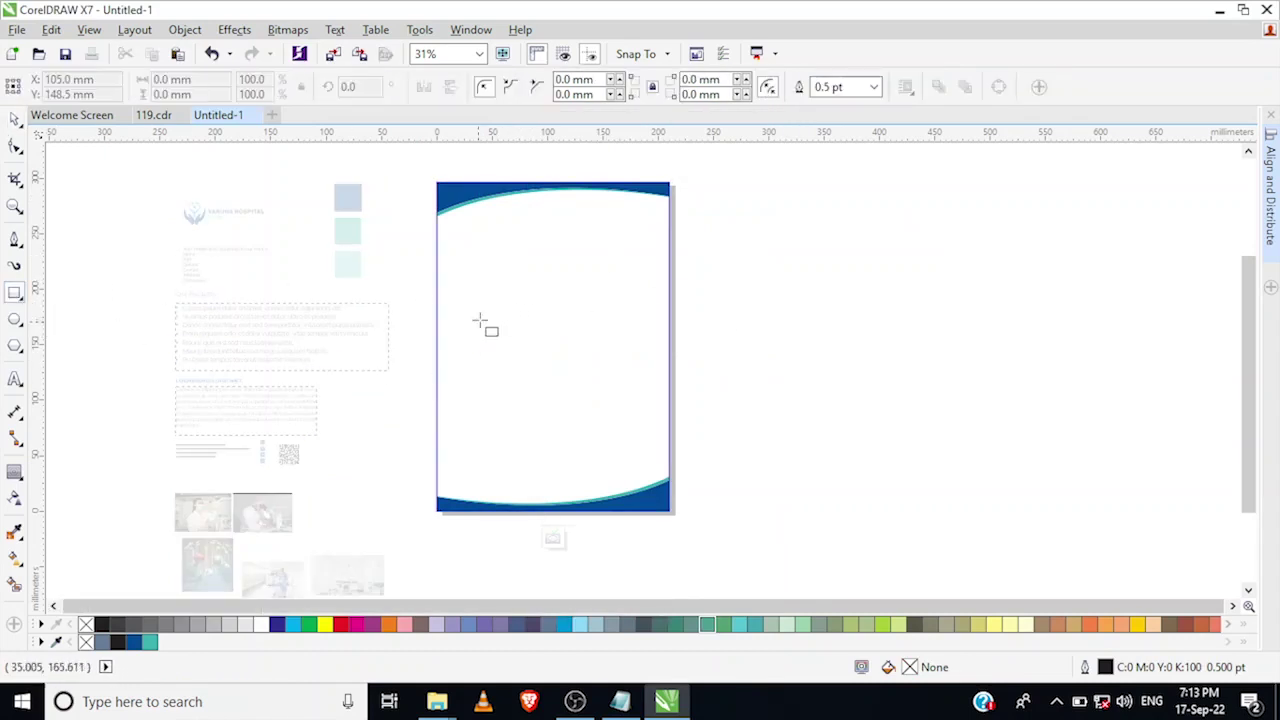
left_click_drag(501, 287, 629, 414)
key("space")
- Rotate the square to 315 degrees so it stands as a diamond
left_click(564, 310)
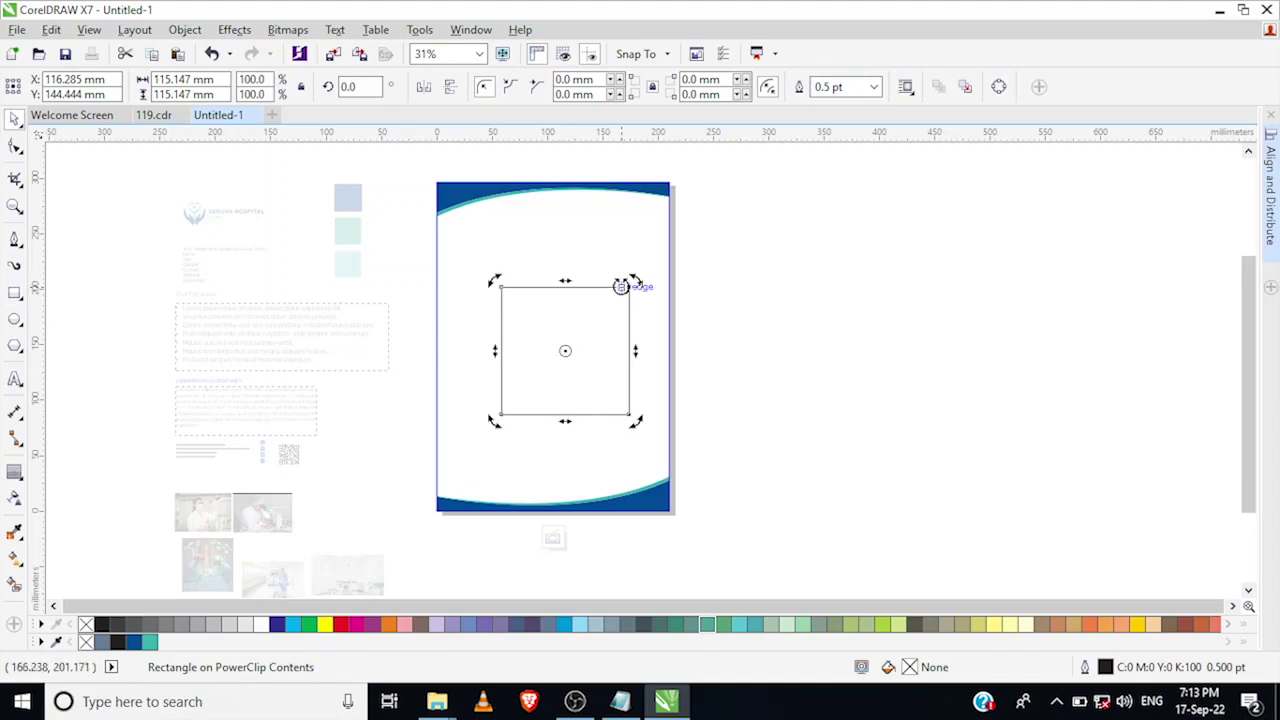
left_click_drag(627, 281, 650, 354)
left_click(589, 331)
scroll(586, 330, "up", 1)
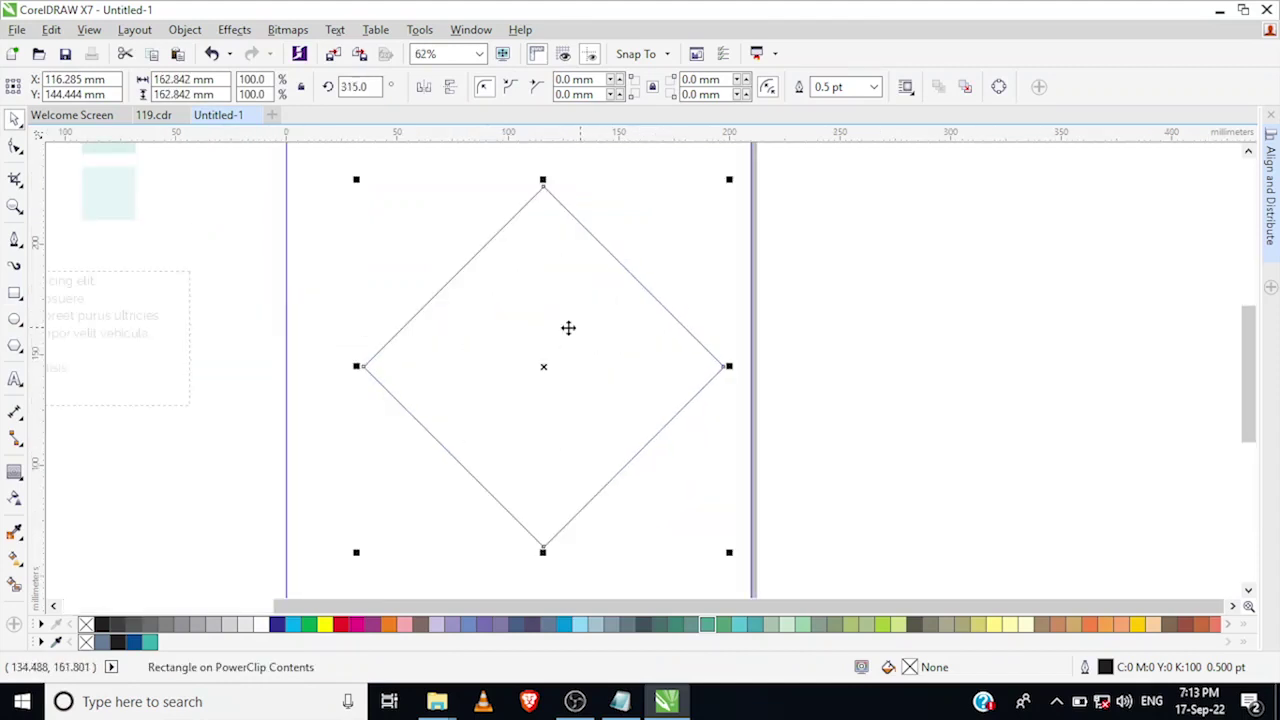
- Round the diamond's side corners to about 13 mm and its upper and lower corners to about 43.5 mm
left_click(15, 147)
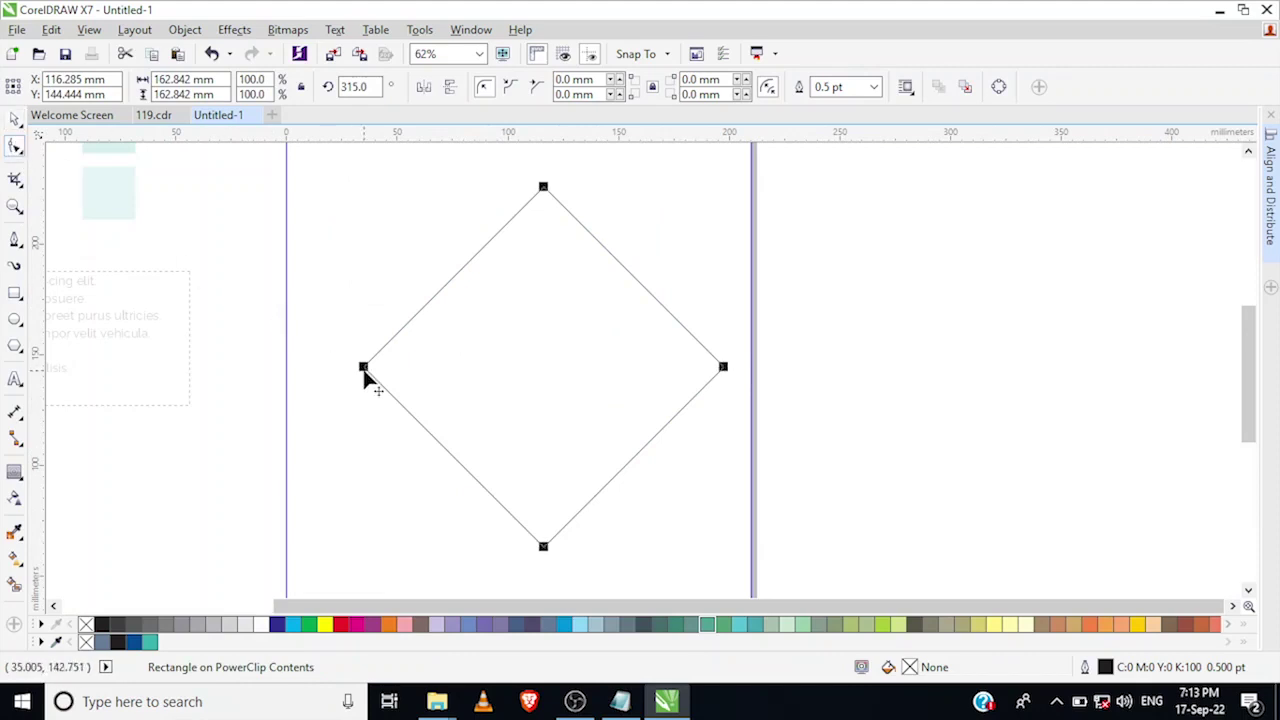
left_click(364, 370)
left_click_drag(722, 366, 684, 370)
left_click_drag(503, 305, 543, 298)
left_click(555, 217)
left_click(543, 513, "shift")
left_click_drag(543, 510, 530, 390)
scroll(530, 390, "down", 1)
- Center the rounded diamond on the page
key("space")
key("Escape")
left_click(477, 376)
key("p")
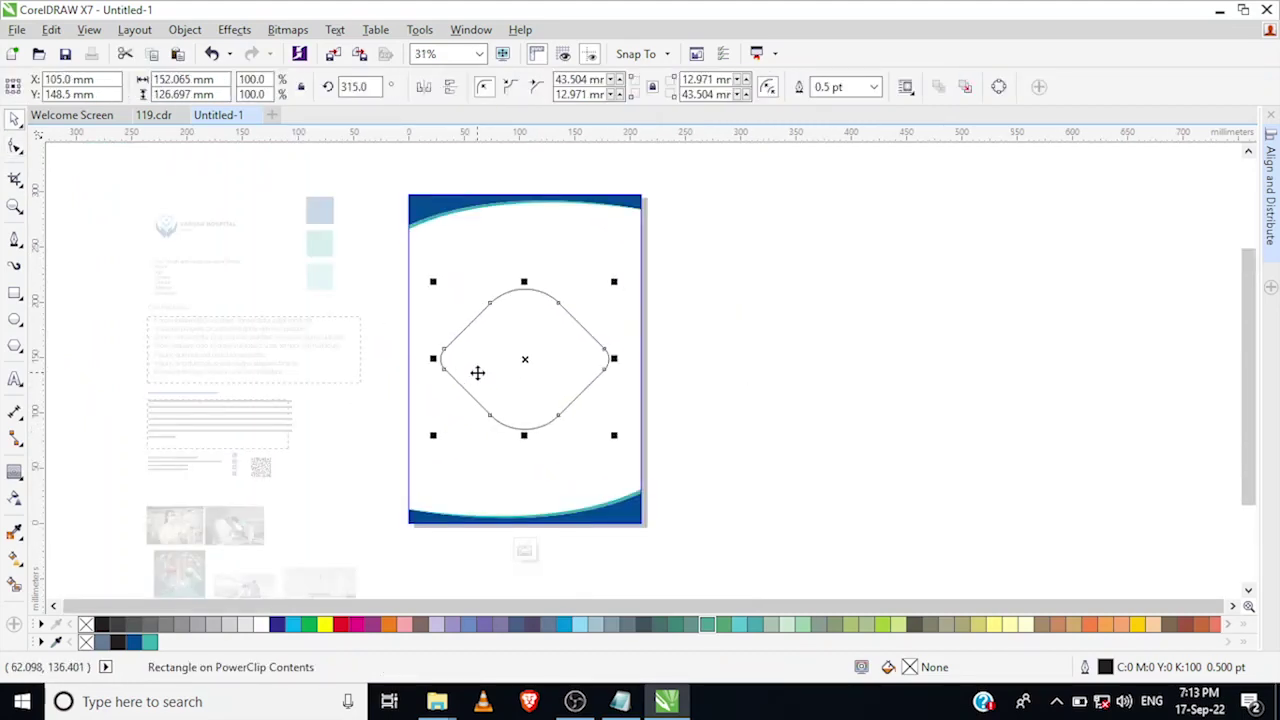
- Set the diamond's outline width to 12 pt and make the outline scale with the object
left_click(873, 87)
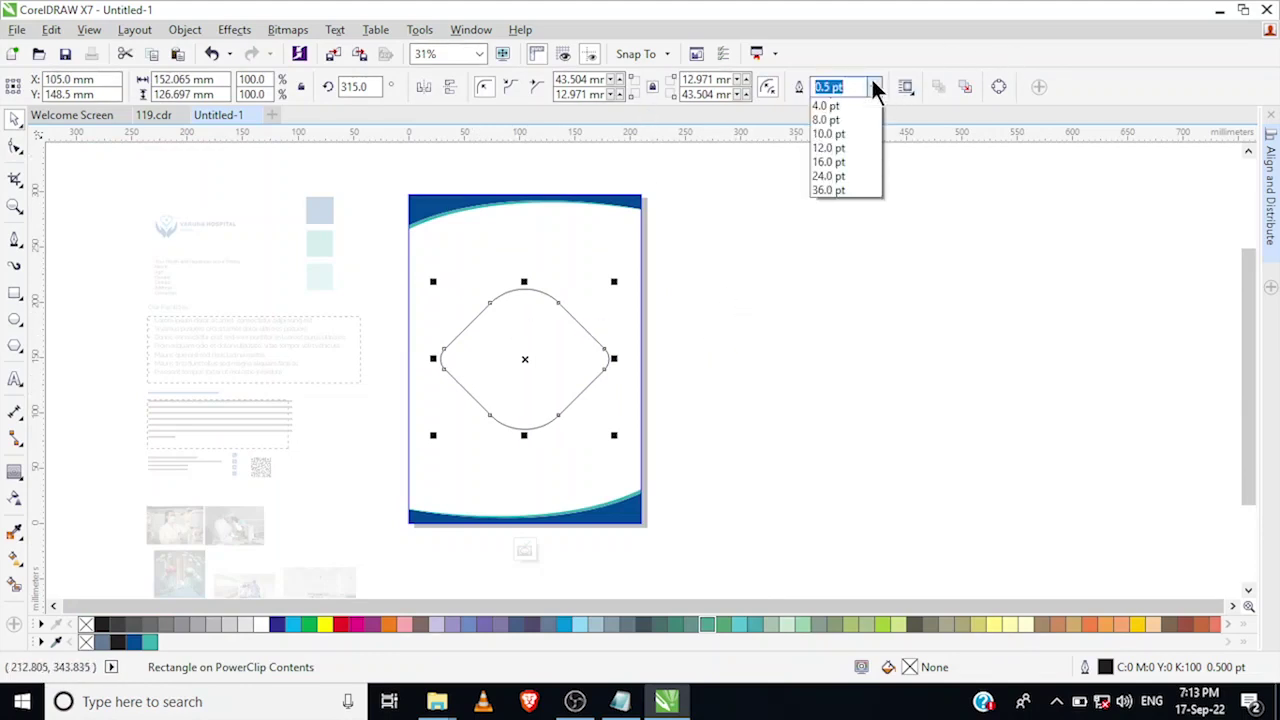
left_click(833, 264)
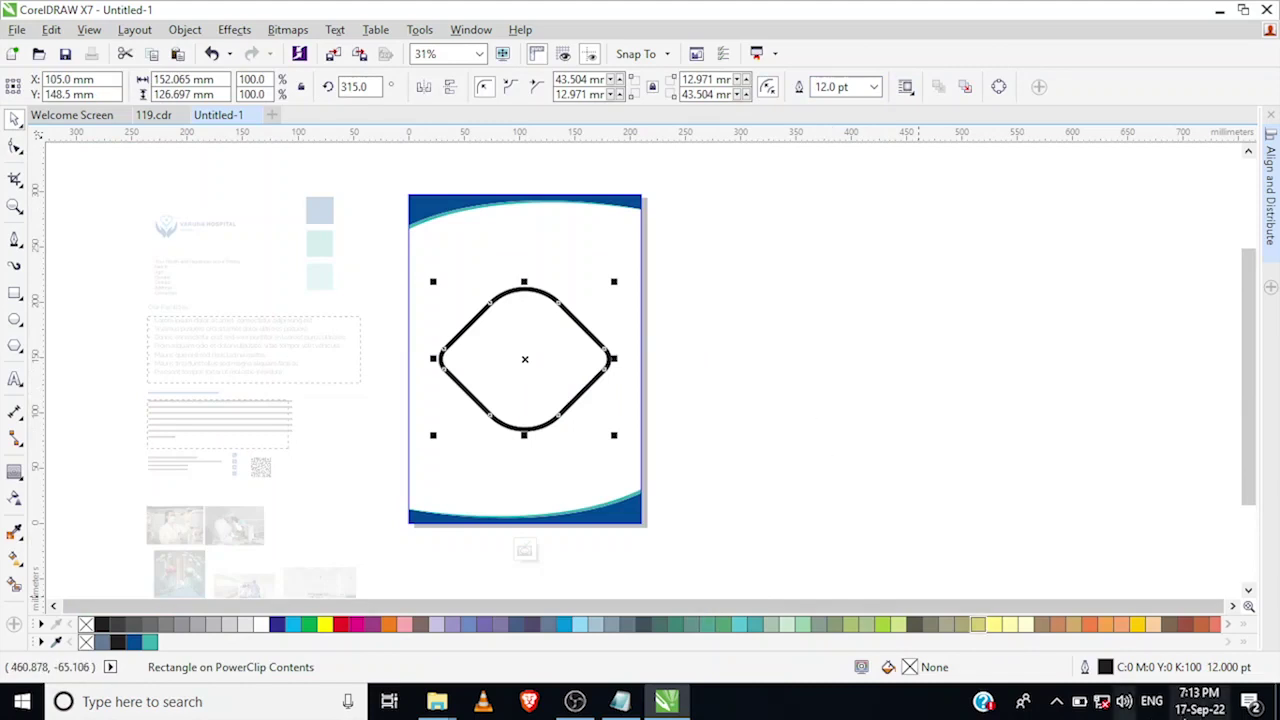
double_click(1105, 667)
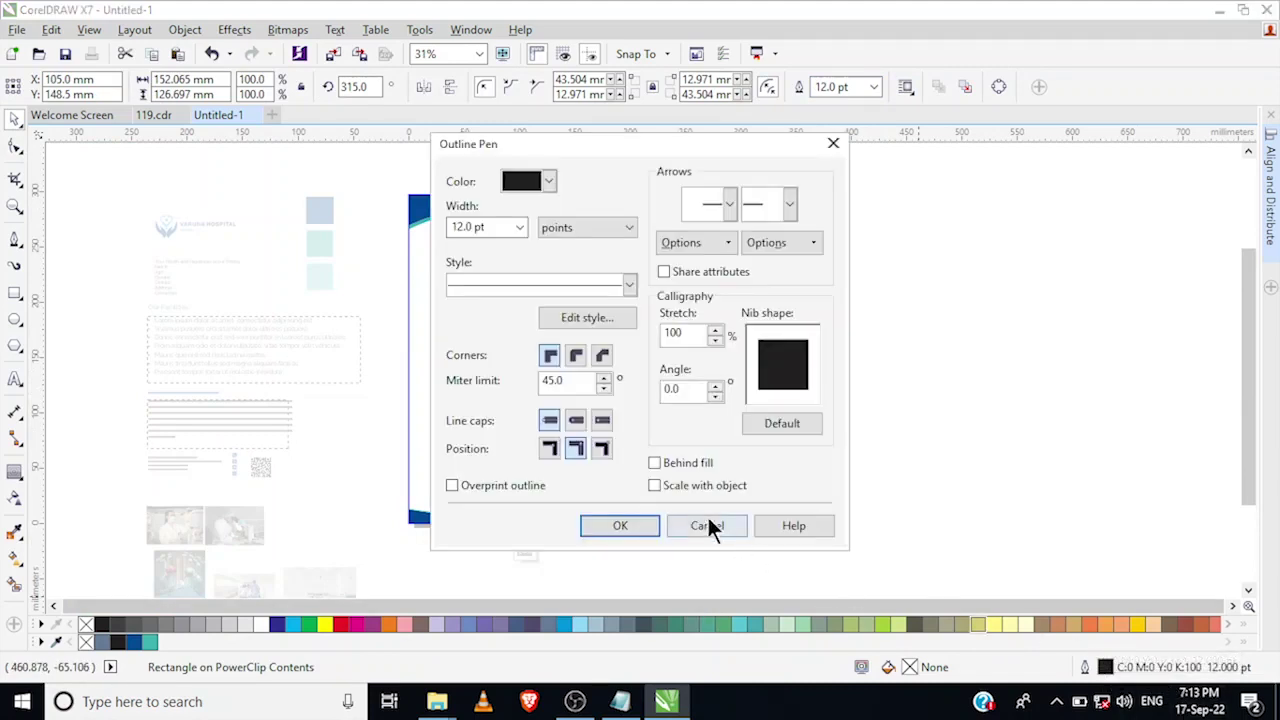
left_click(620, 525)
left_click(700, 445)
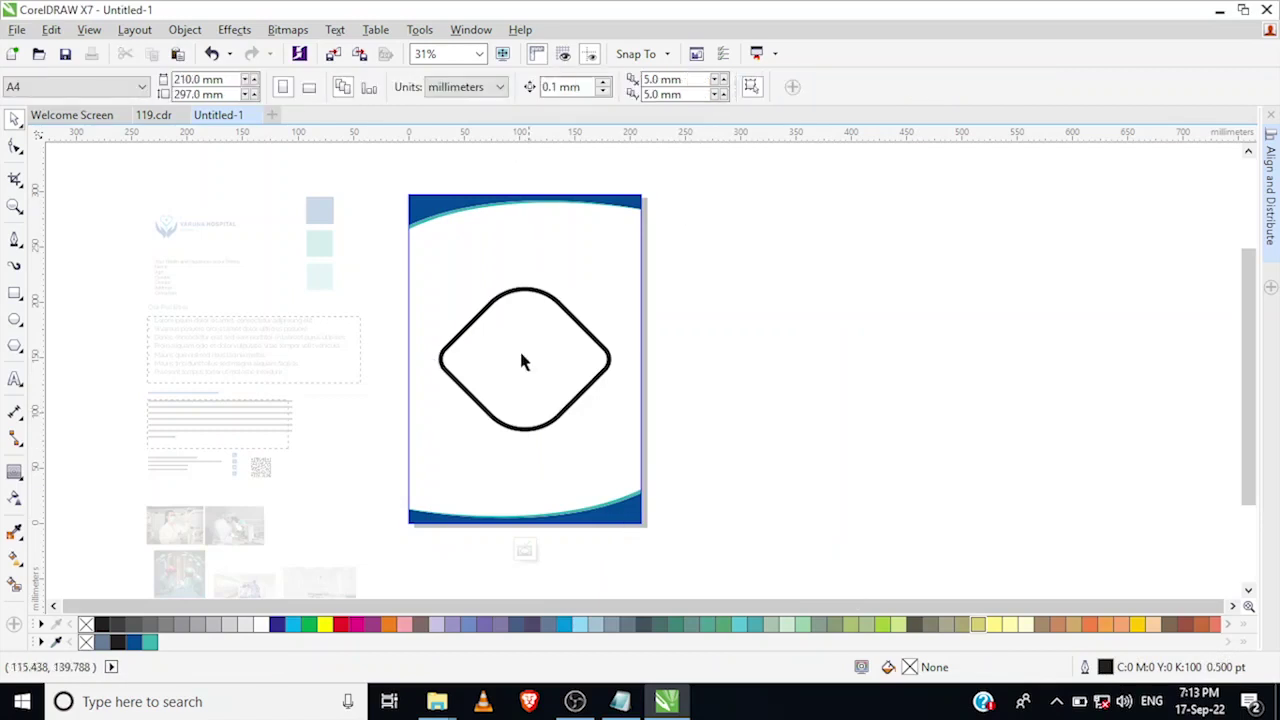
- Enlarge the diamond from its center to about 176 mm wide and add a concentric copy about 139 mm wide inside it
left_click(480, 328)
scroll(537, 326, "up", 2)
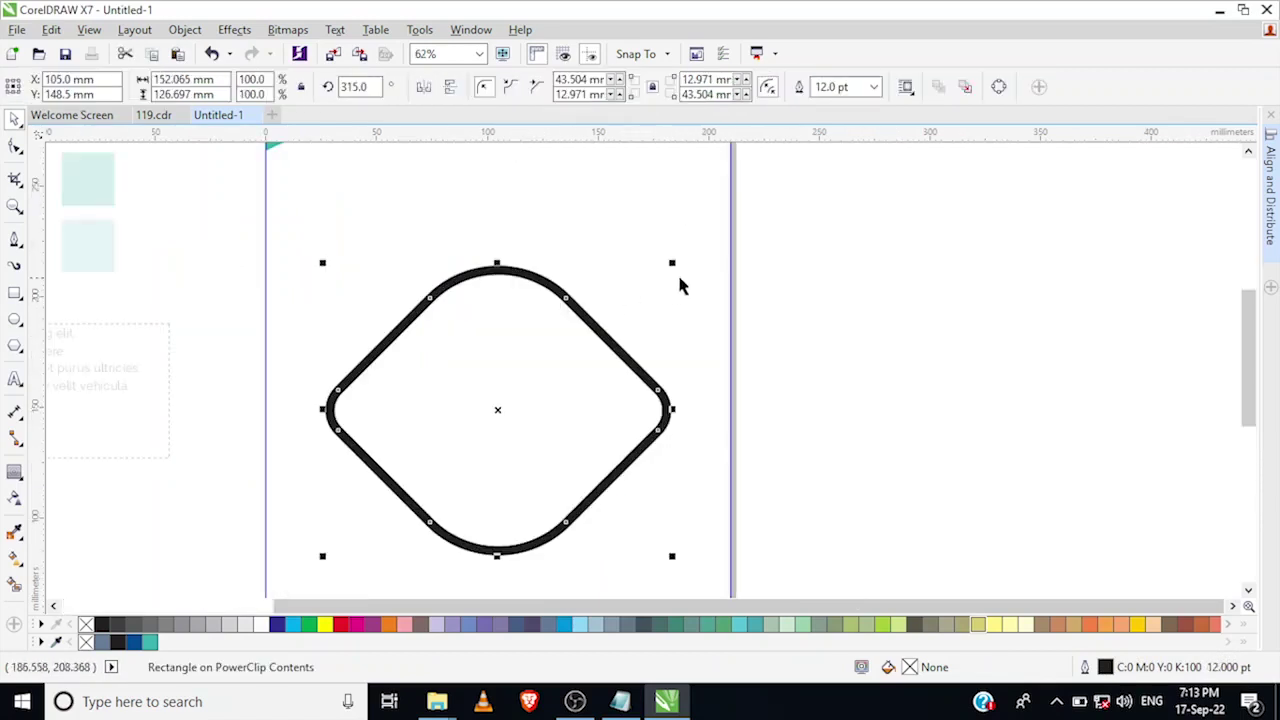
mouse_move(671, 267)
left_mouse_down()
mouse_move(713, 226)
mouse_move(693, 274)
left_mouse_up()
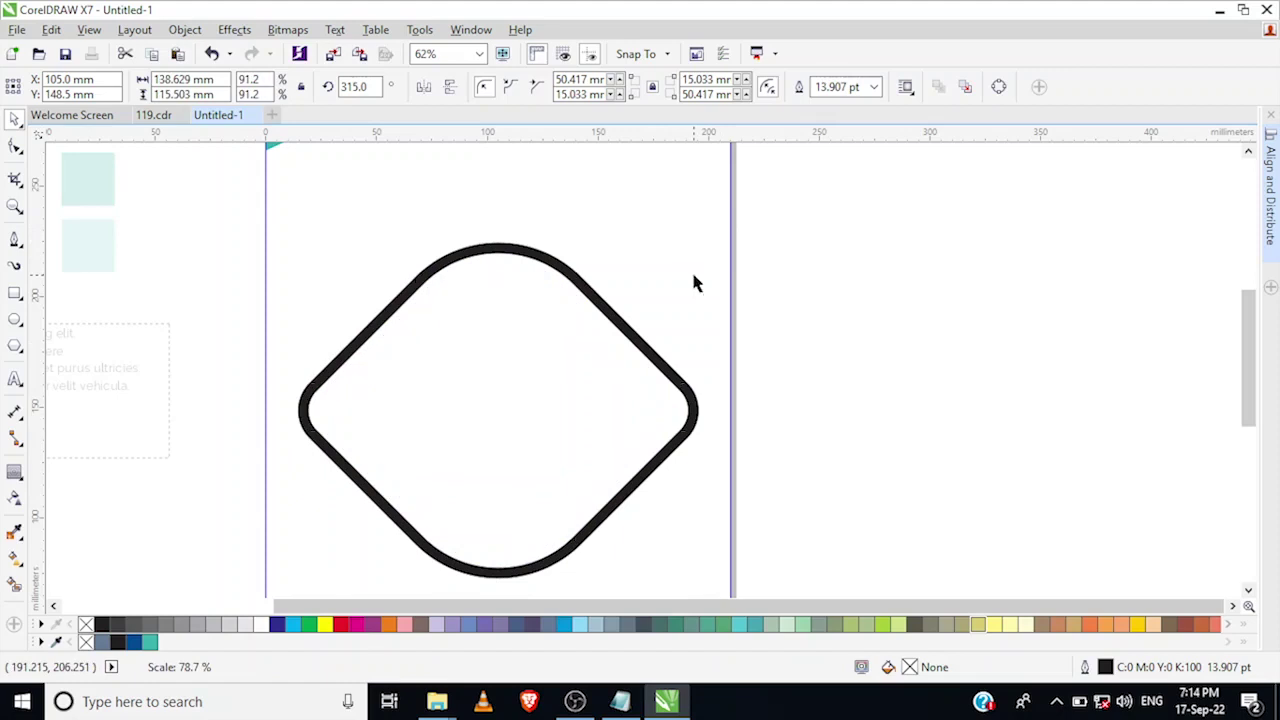
left_click(769, 338)
left_click(464, 394)
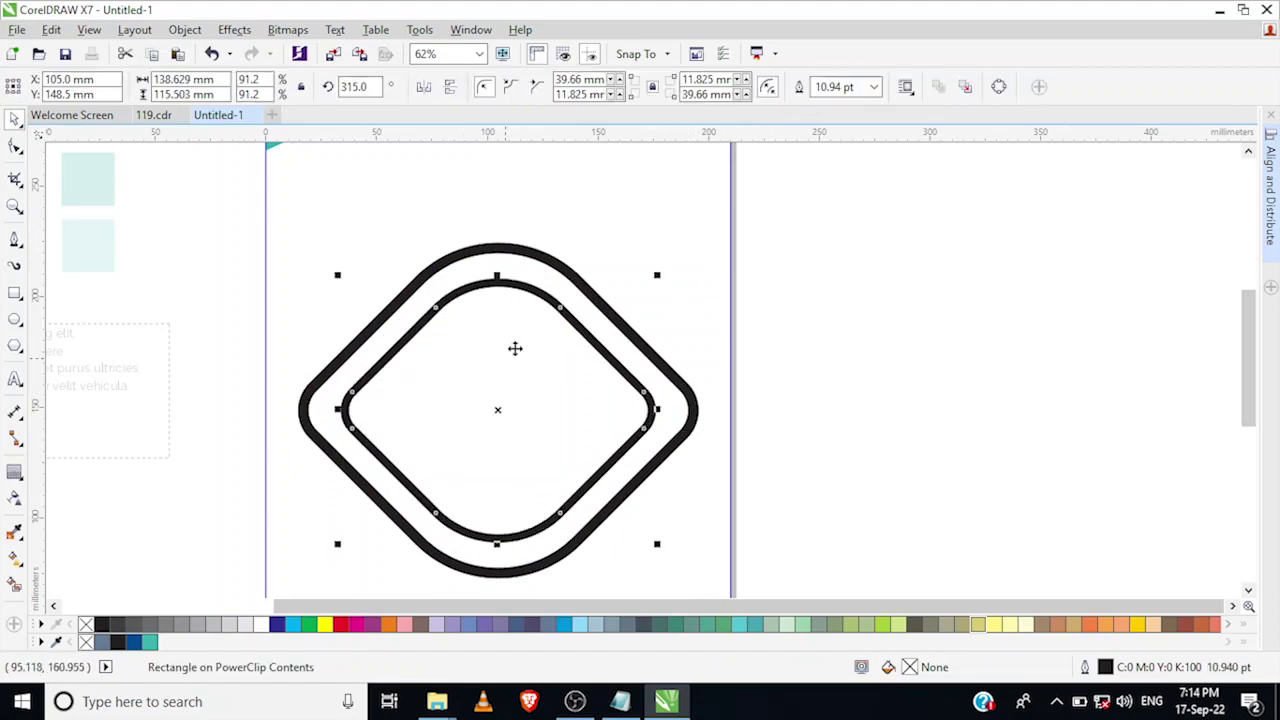
- Set the outer diamond's outline to None and fill it with the darker teal from the document palette
left_click(527, 262)
left_click(873, 87)
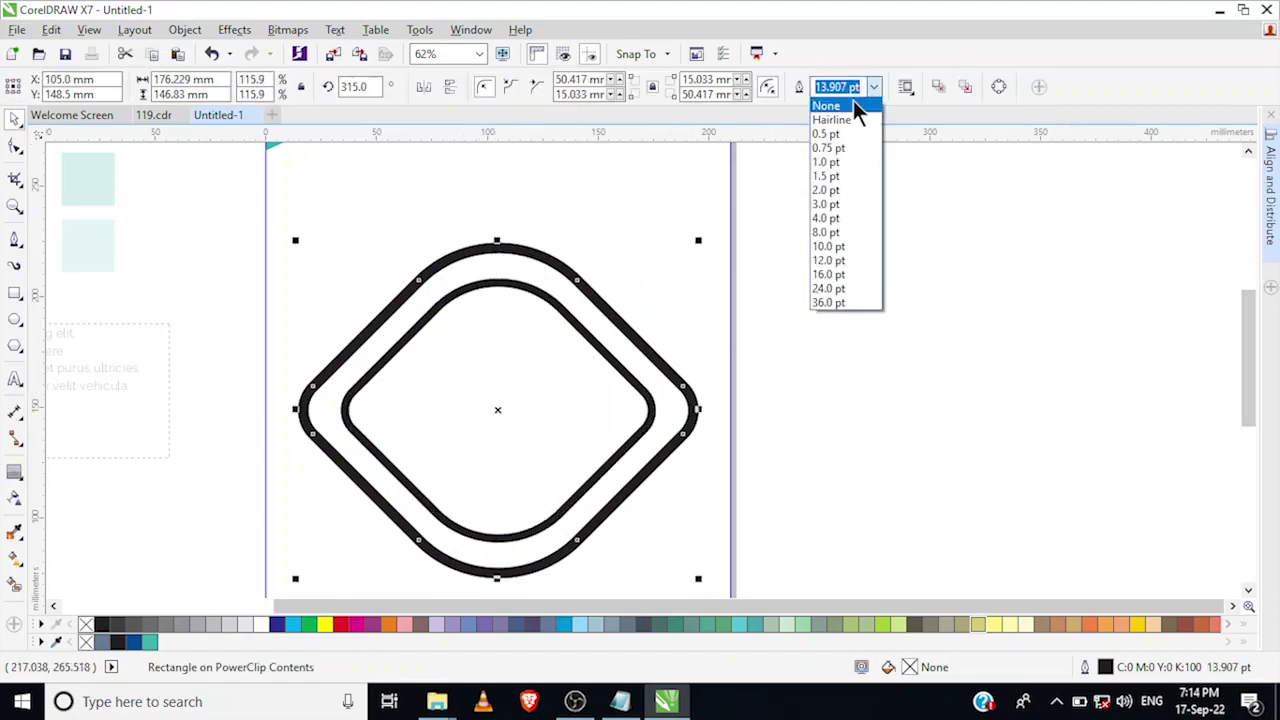
left_click(855, 103)
left_click(543, 278)
left_click(512, 262)
scroll(512, 262, "down", 1)
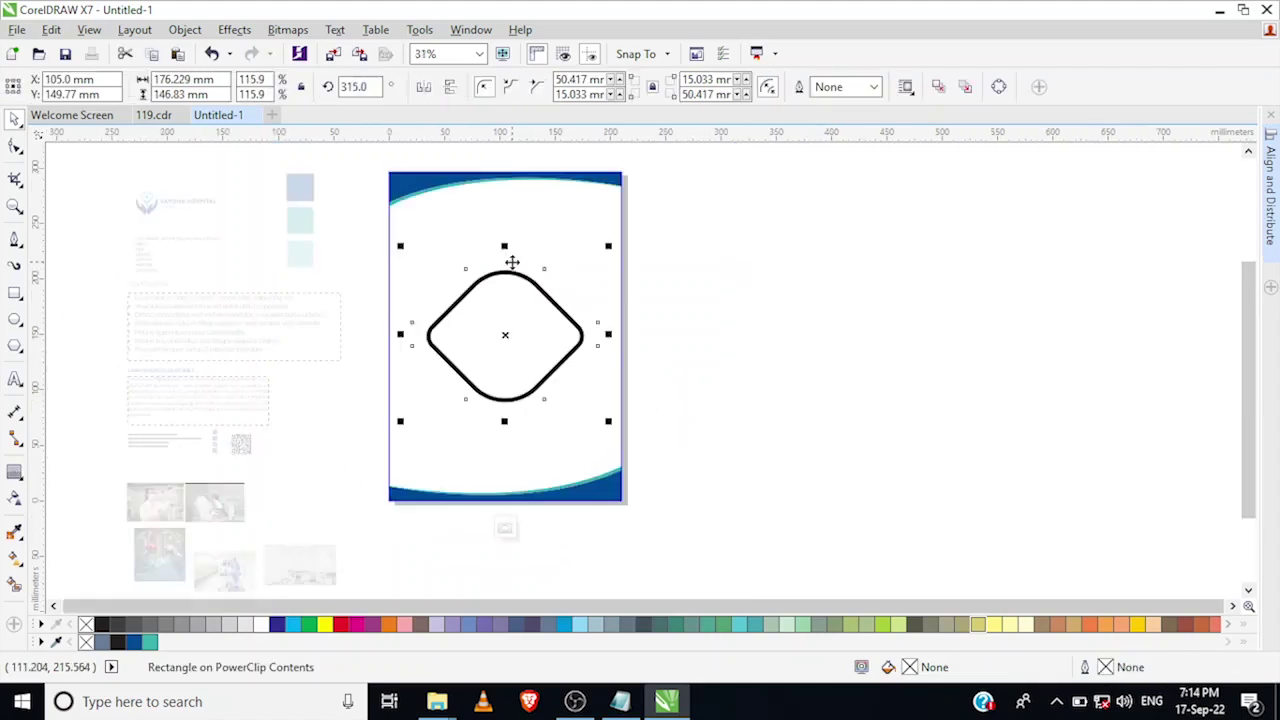
left_click(149, 641)
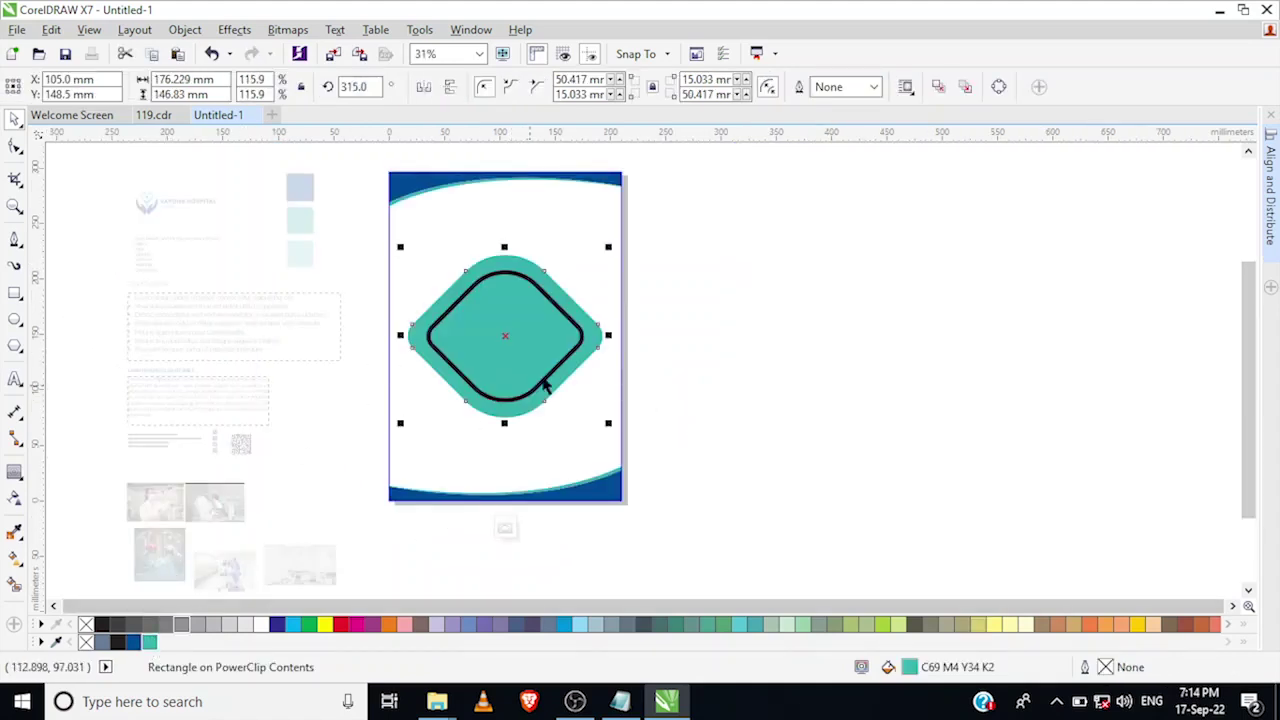
left_click(753, 345)
- Shrink the teal diamond about its center to about 159 mm wide, leaving a narrower border around the black outline
left_click(560, 297)
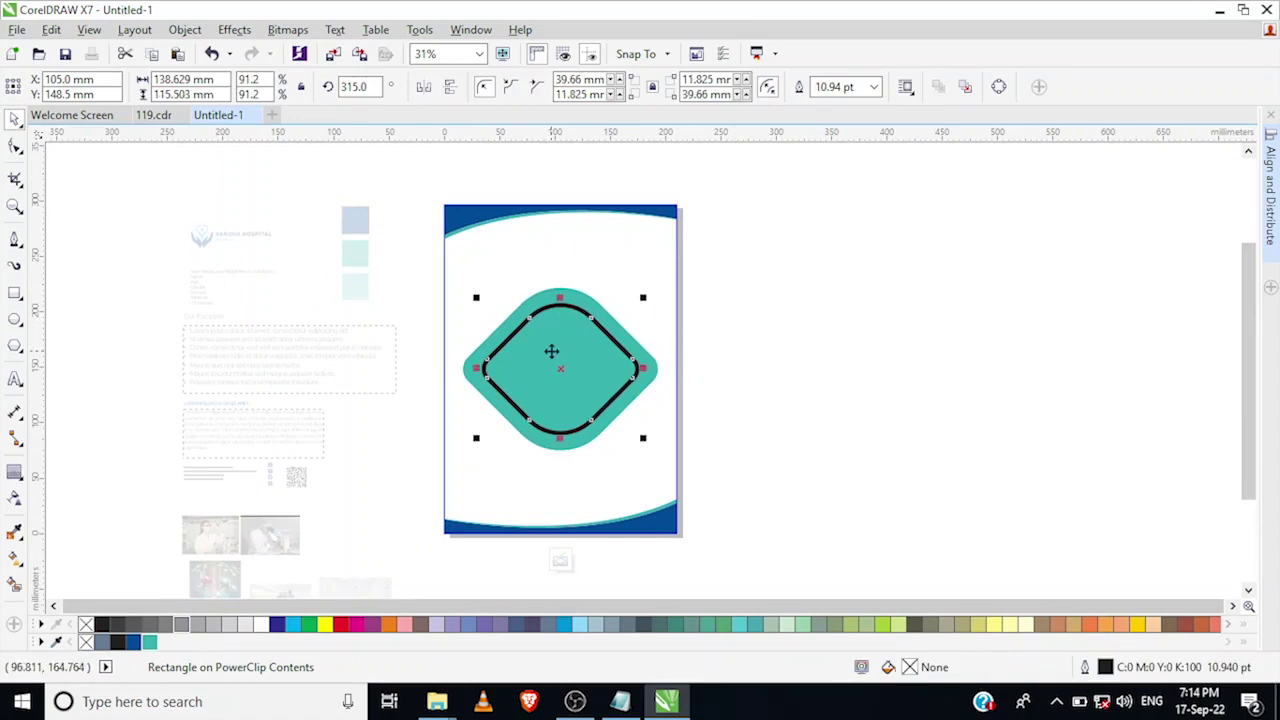
scroll(551, 351, "up", 1)
key("Escape")
scroll(620, 295, "down", 1)
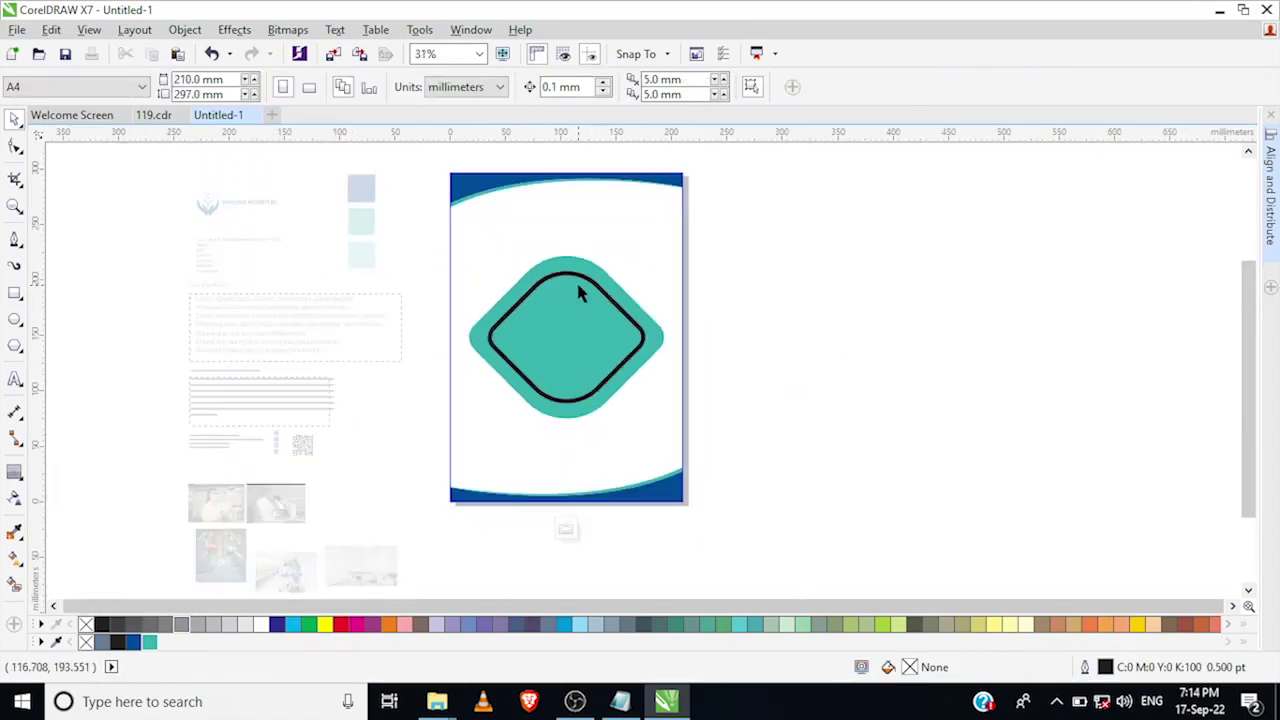
left_click(578, 270)
scroll(646, 271, "up", 1)
scroll(774, 251, "up", 1)
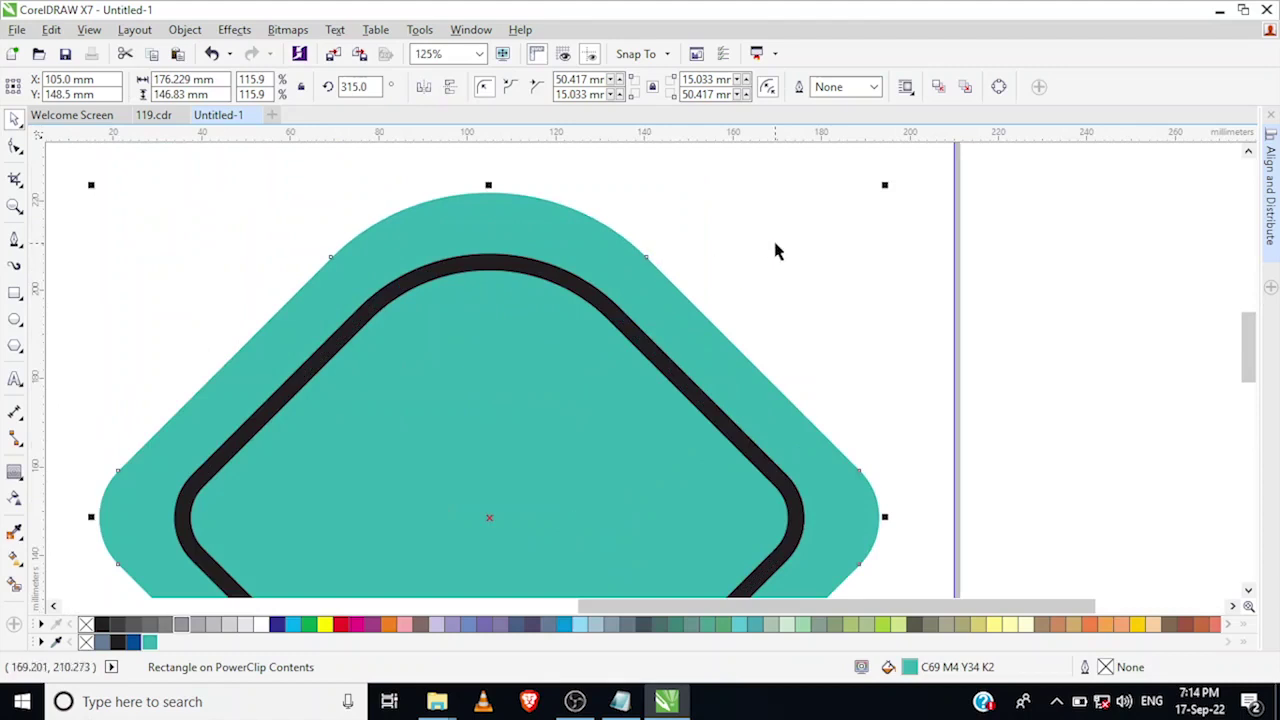
scroll(795, 245, "down", 1)
left_click_drag(834, 209, 813, 226)
left_click(914, 300)
- Move the black outlined diamond left of the page and draw a horizontal Freehand line across the teal diamond
left_click(619, 256)
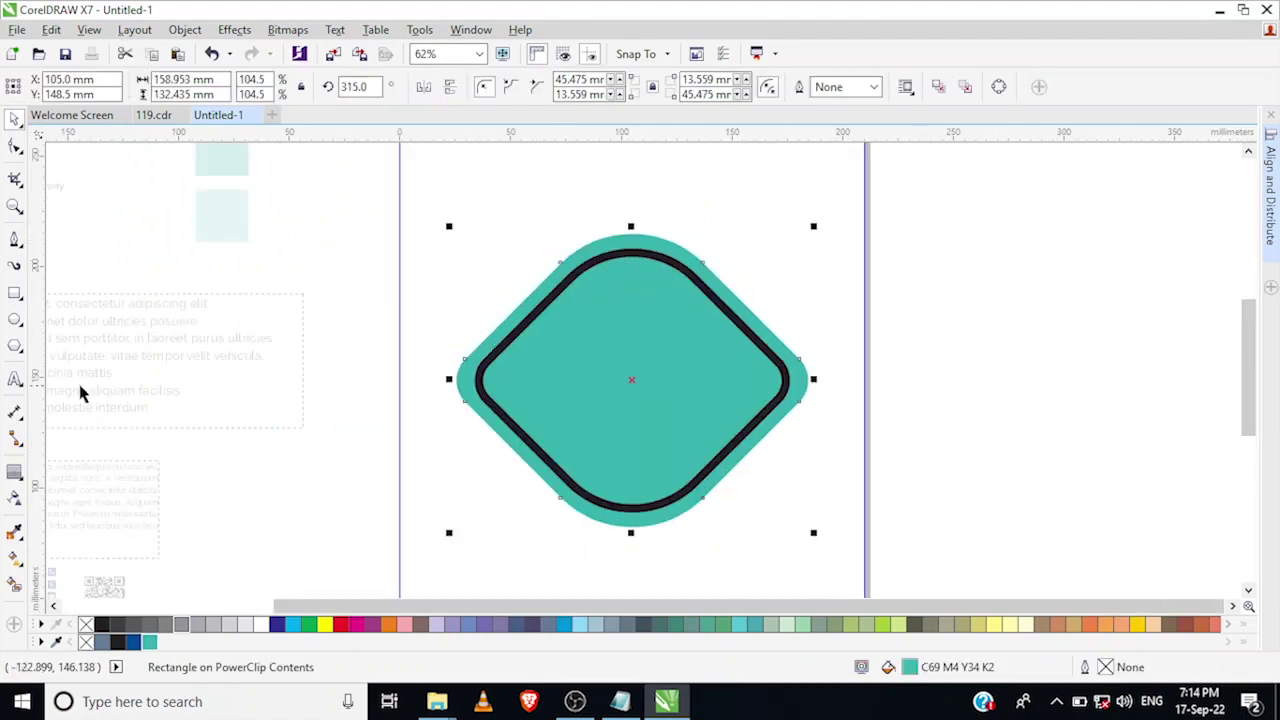
left_click_drag(626, 377, 191, 377)
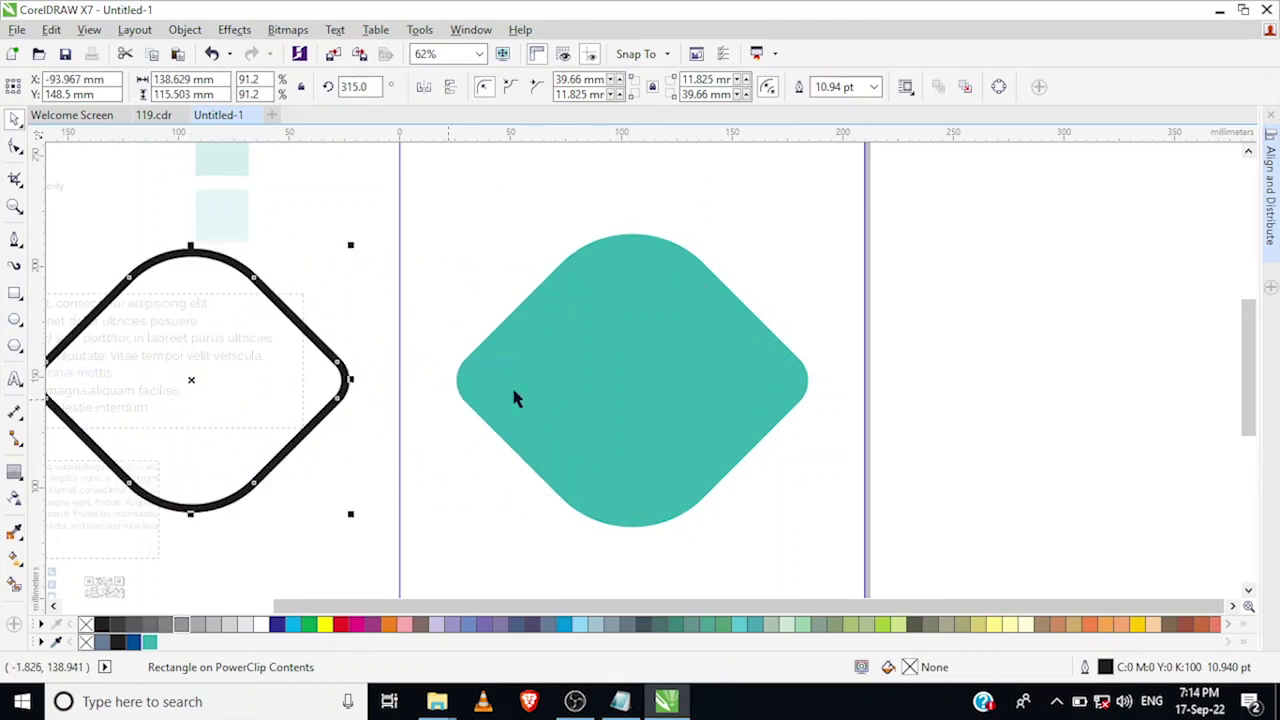
left_click(14, 246)
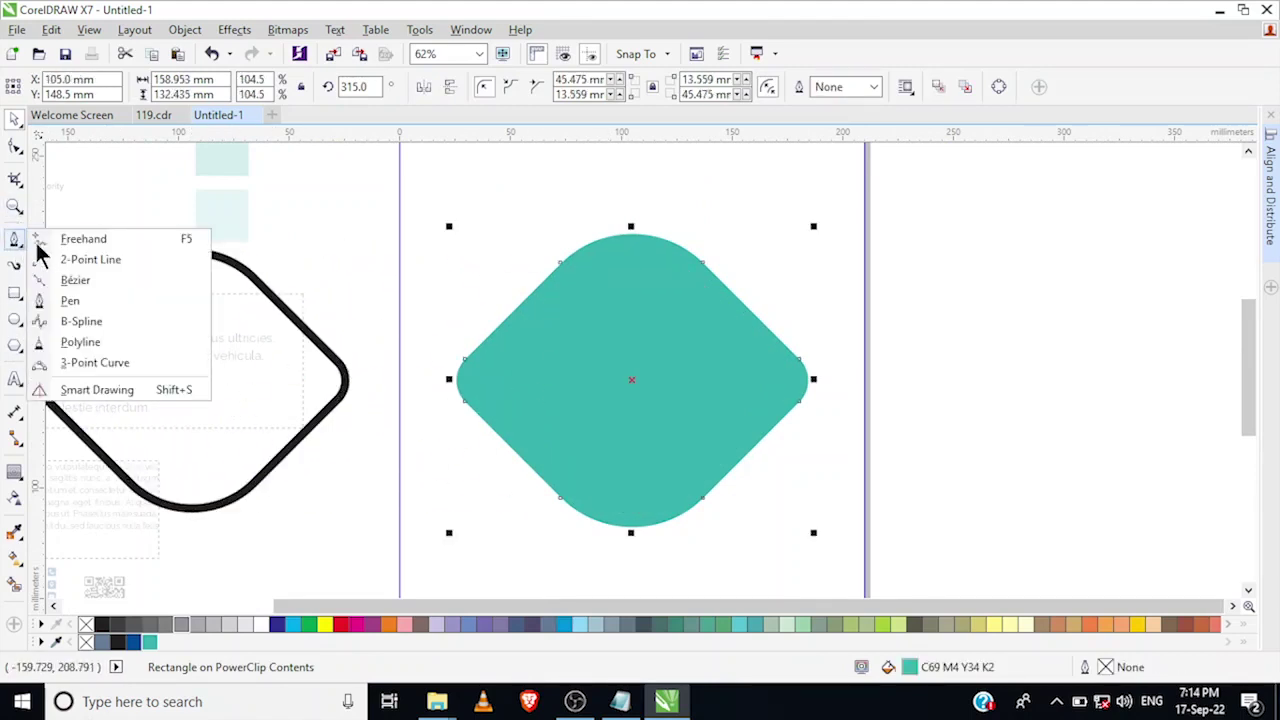
left_click(80, 238)
left_click(420, 386)
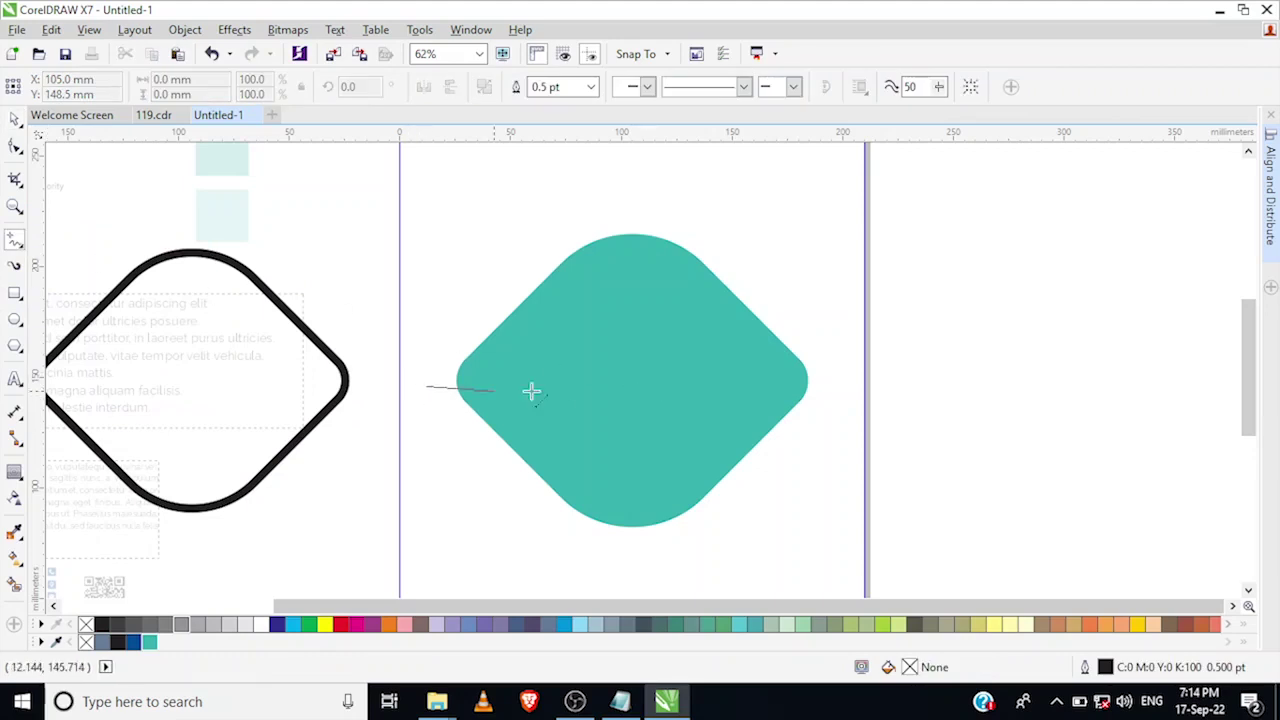
left_click(919, 386)
- Align the horizontal line with the teal diamond's center, both horizontally and vertically
key("space")
left_click(640, 306, "shift")
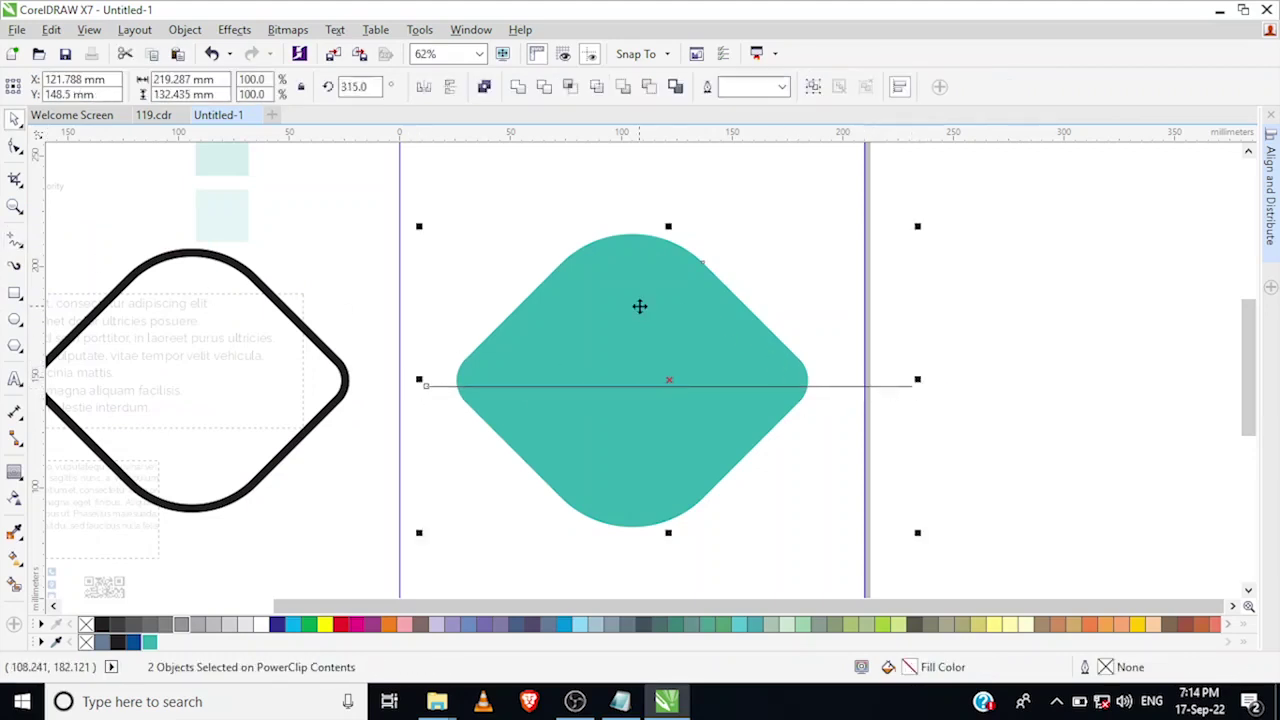
key("e")
key("c")
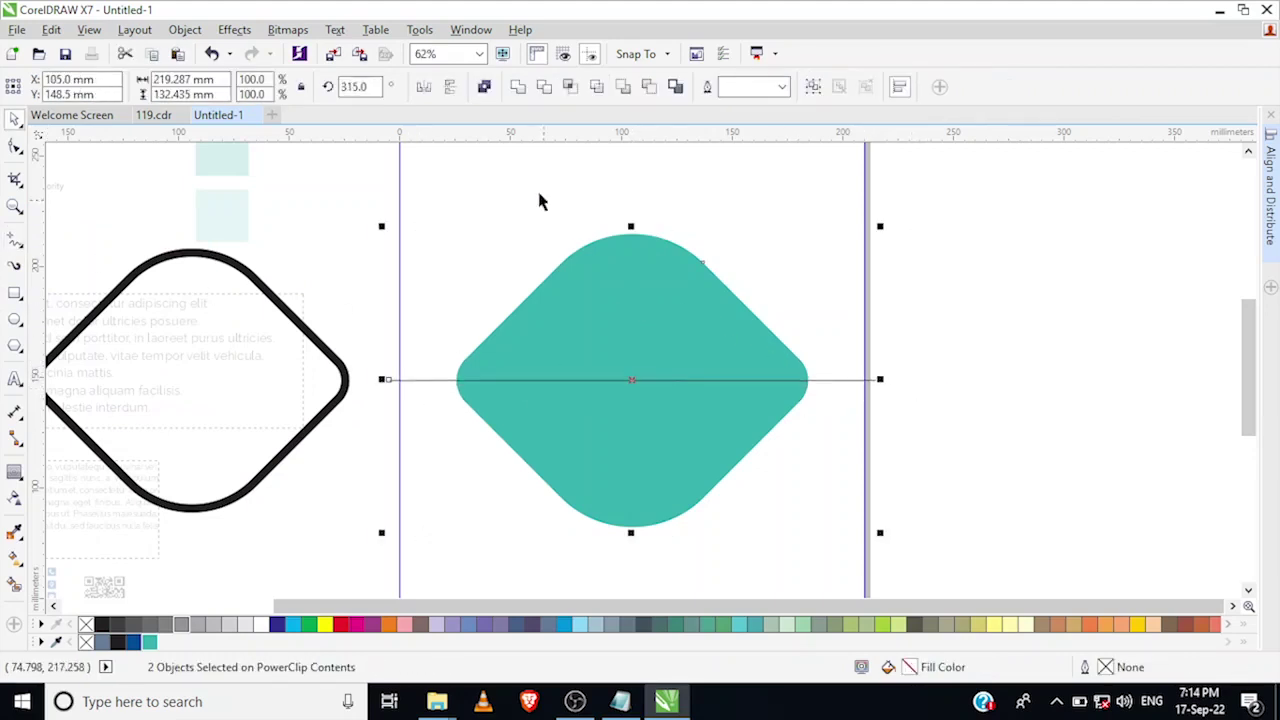
- Trim the teal diamond with the horizontal line and break it apart into two halves
left_click(545, 88)
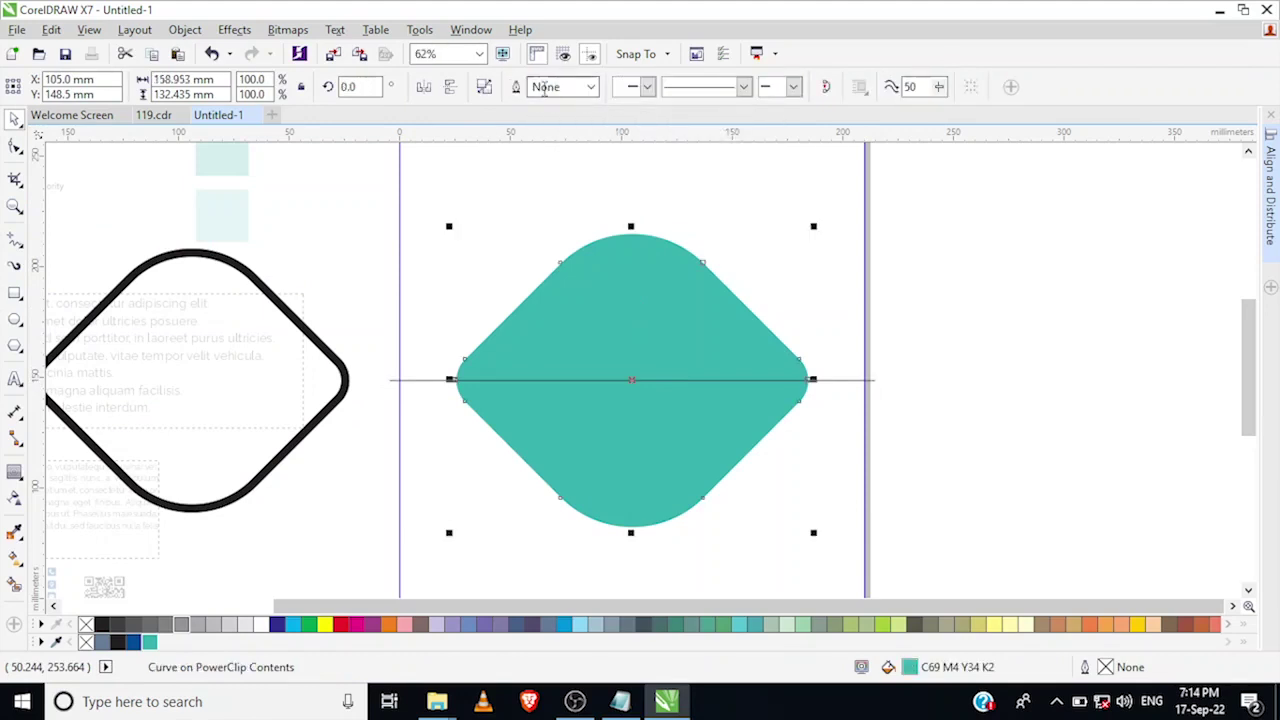
left_click(485, 88)
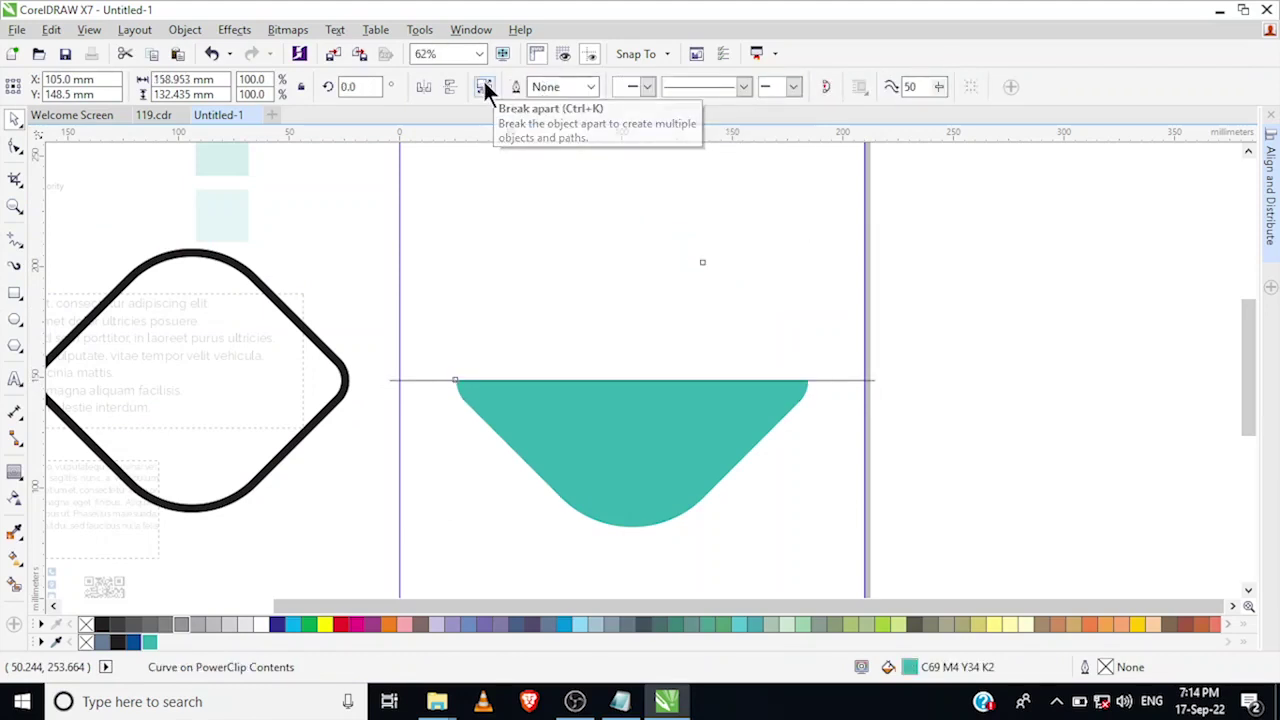
left_click(671, 320)
left_click(672, 316)
left_click(874, 360)
- Delete the upper half of the teal diamond and the cutting line, keeping the lower half selected
left_click(674, 329)
key("Delete")
left_click(831, 382)
key("Delete")
left_click(725, 408)
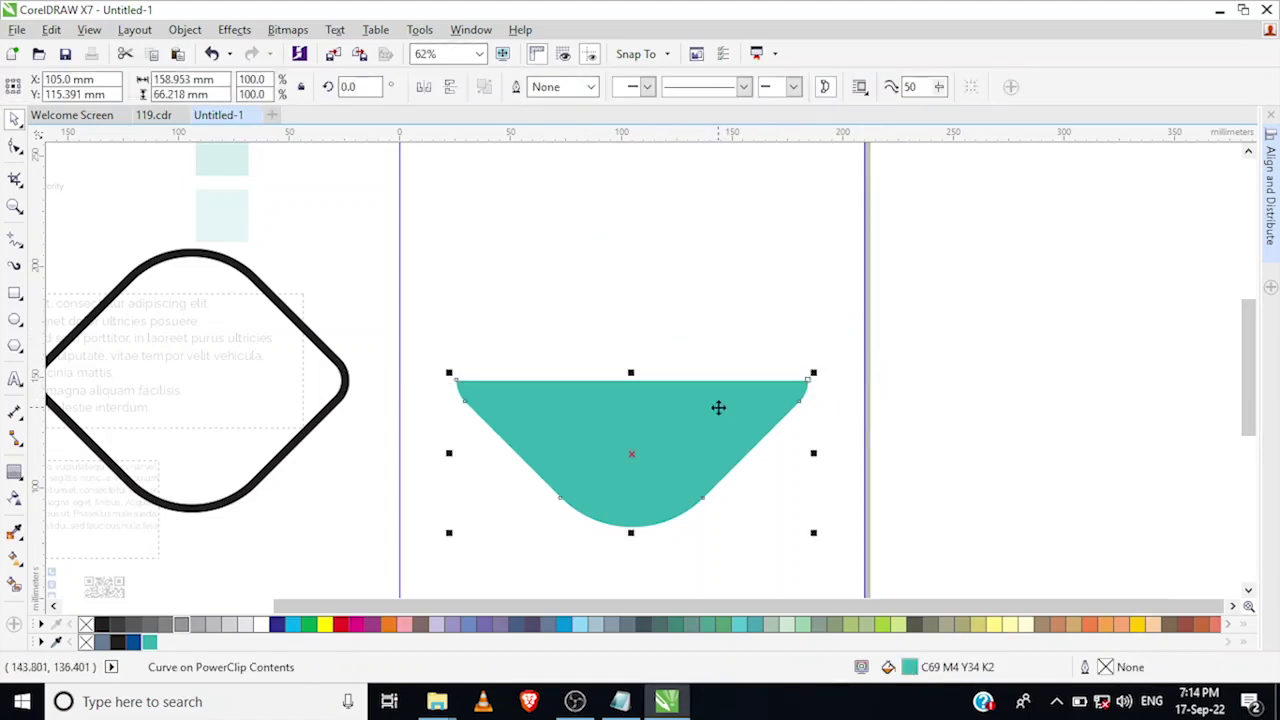
- Draw a rectangle about 227 mm wide and 26 mm high on the half diamond's flat edge, centred horizontally on it
left_click(816, 372)
left_click(716, 395)
left_click(728, 502)
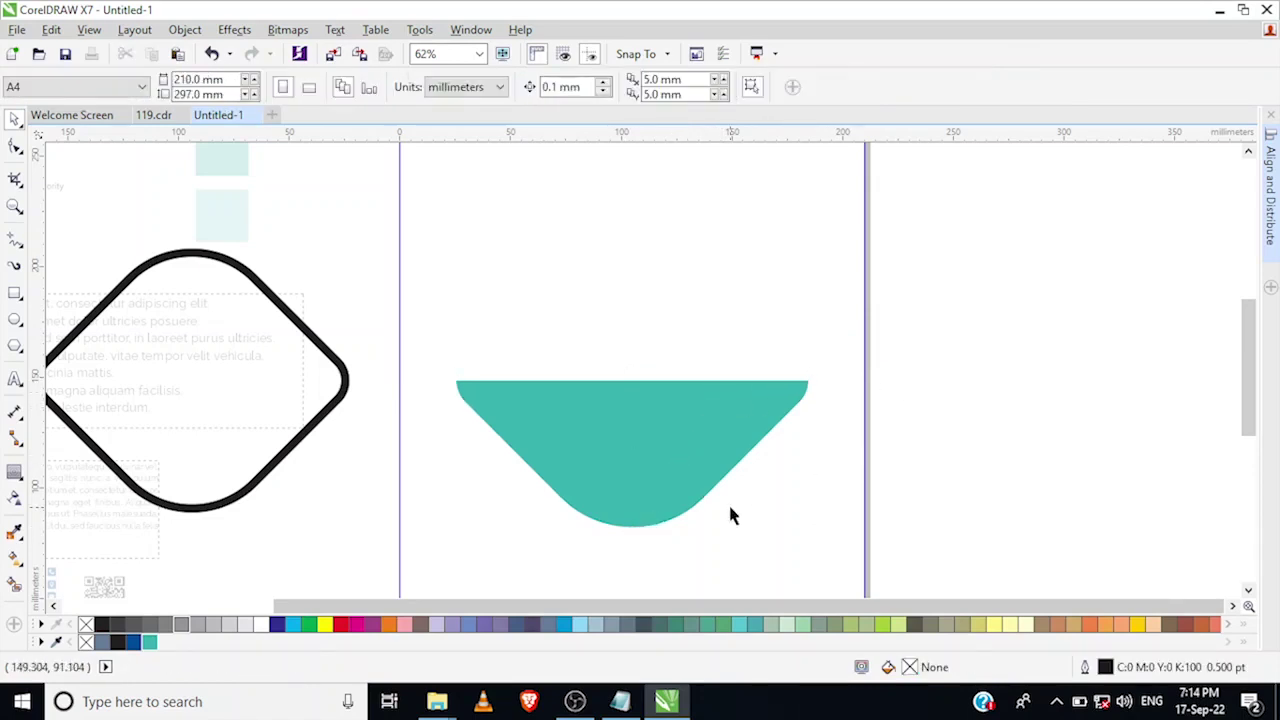
left_click(14, 292)
left_click_drag(517, 380, 789, 322)
key("space")
left_click(696, 406, "shift")
key("c")
left_click(767, 354)
left_click_drag(769, 354, 889, 352)
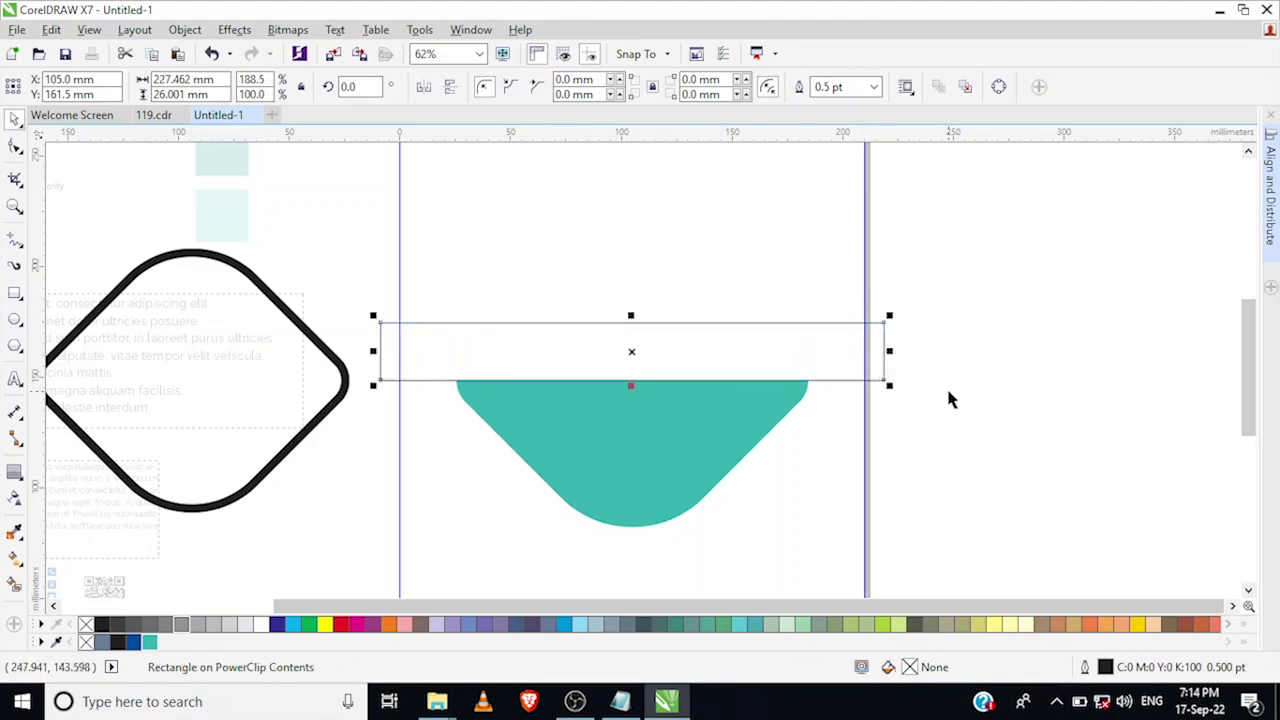
- Copy the half diamond's teal fill onto the rectangle and remove the rectangle's outline
left_click(598, 430)
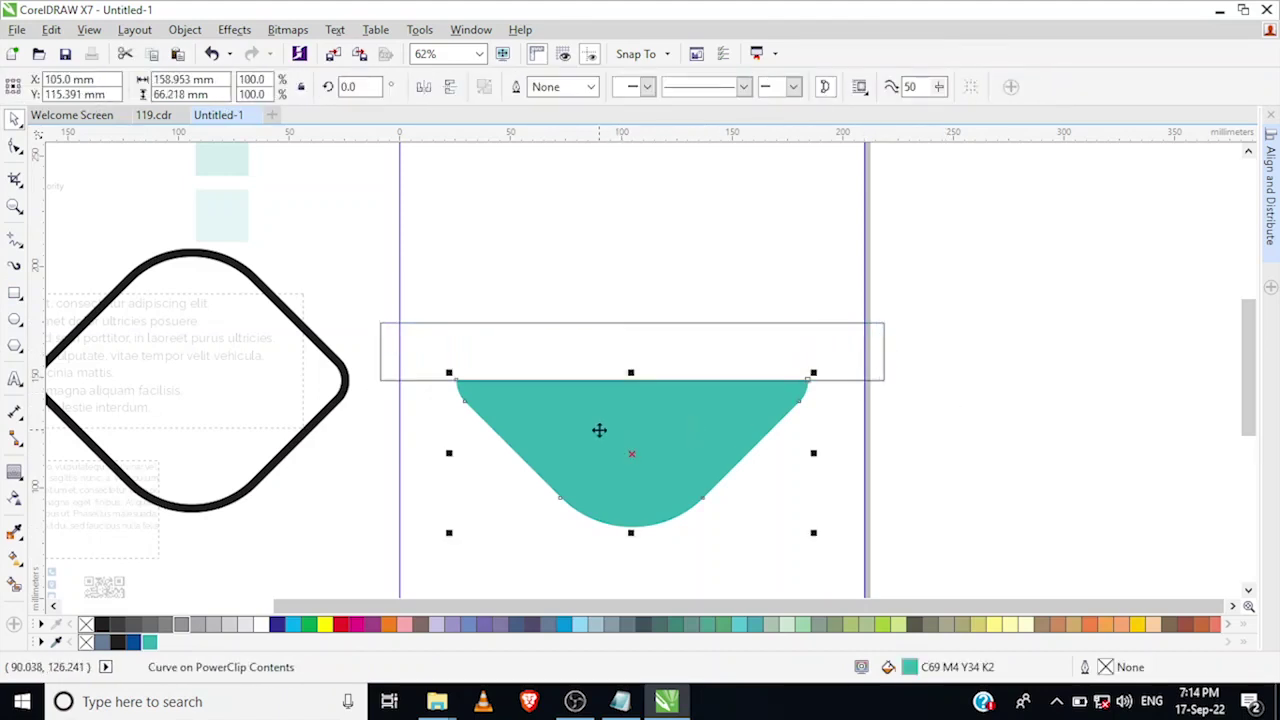
left_click(457, 350)
left_click(22, 535)
left_click(600, 434)
left_click(580, 345)
key("space")
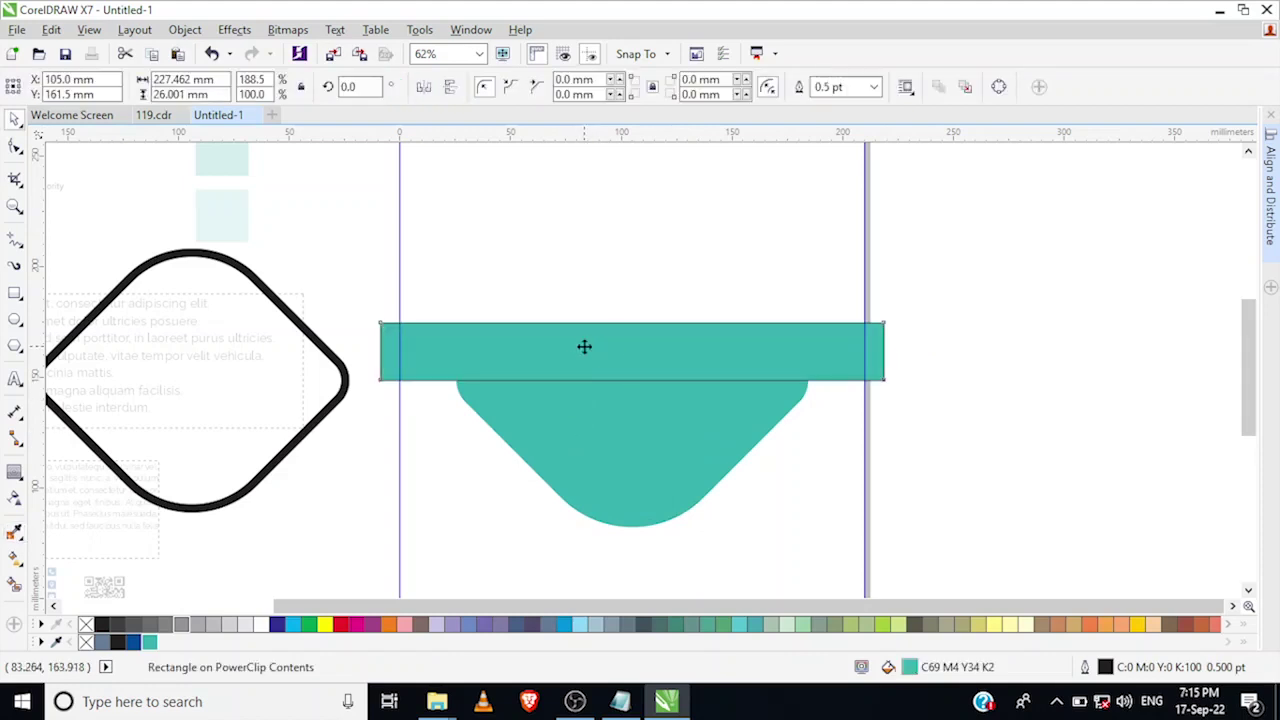
right_click(88, 622)
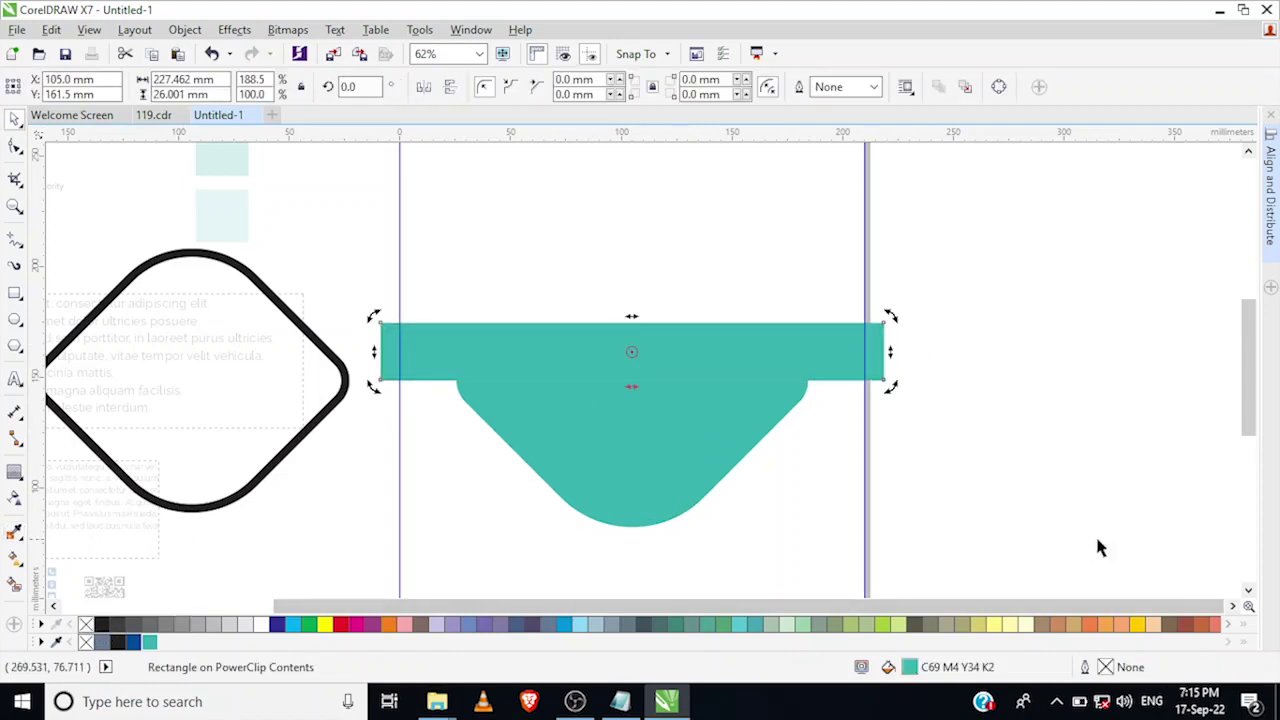
- Lighten the rectangle's fill to C62 M0 Y25 K0
double_click(910, 667)
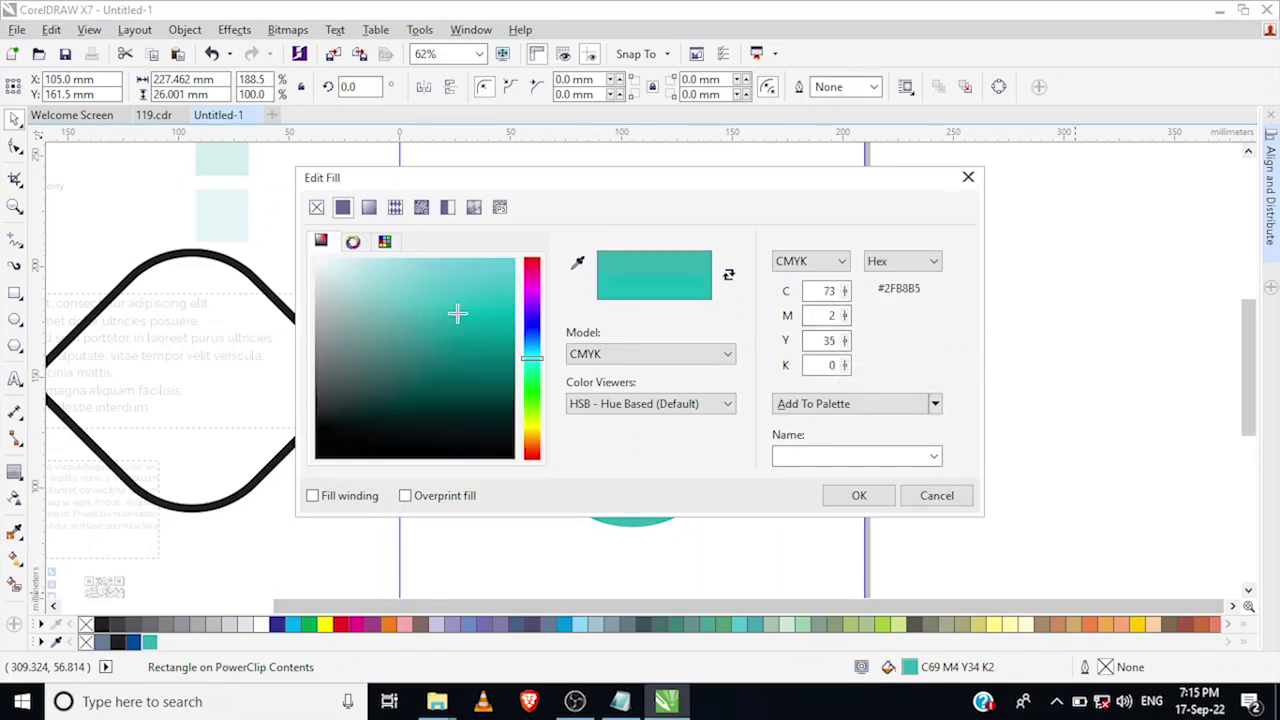
left_click_drag(457, 311, 457, 290)
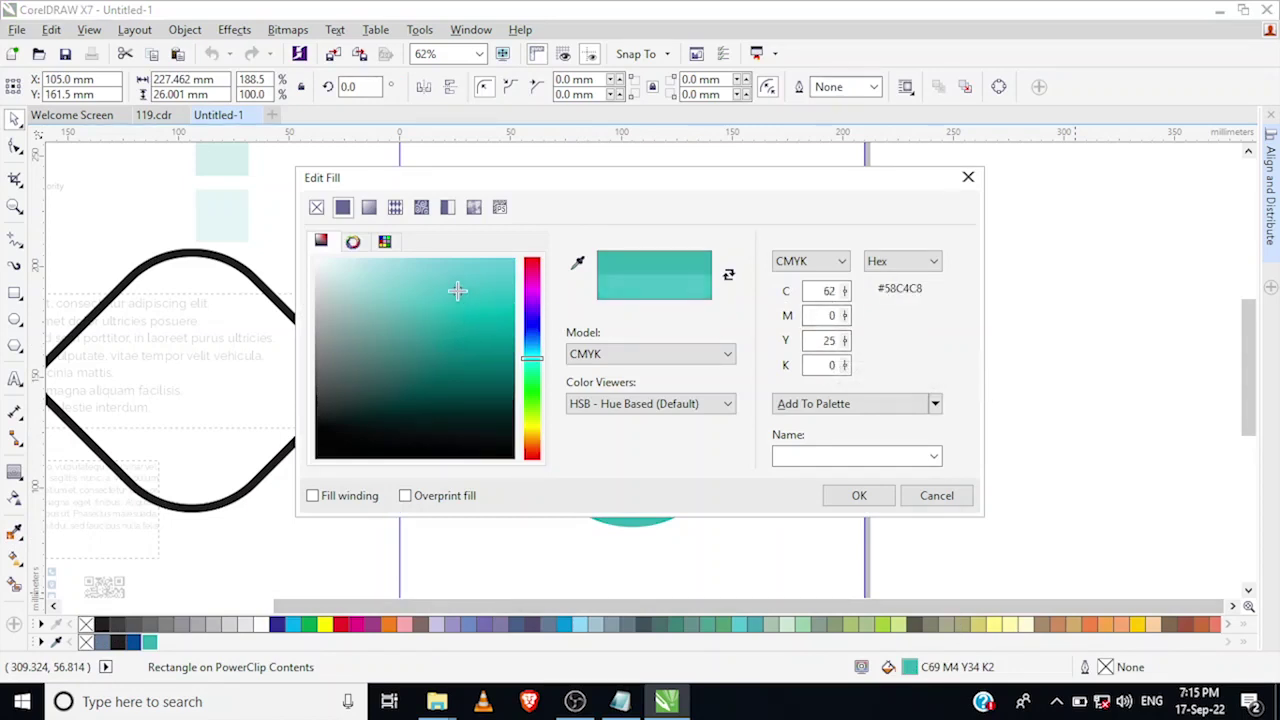
left_click(874, 495)
left_click(823, 434)
- Mirror a copy of the rectangle and half diamond vertically, directly above the originals
left_click(760, 365)
left_click(734, 420, "shift")
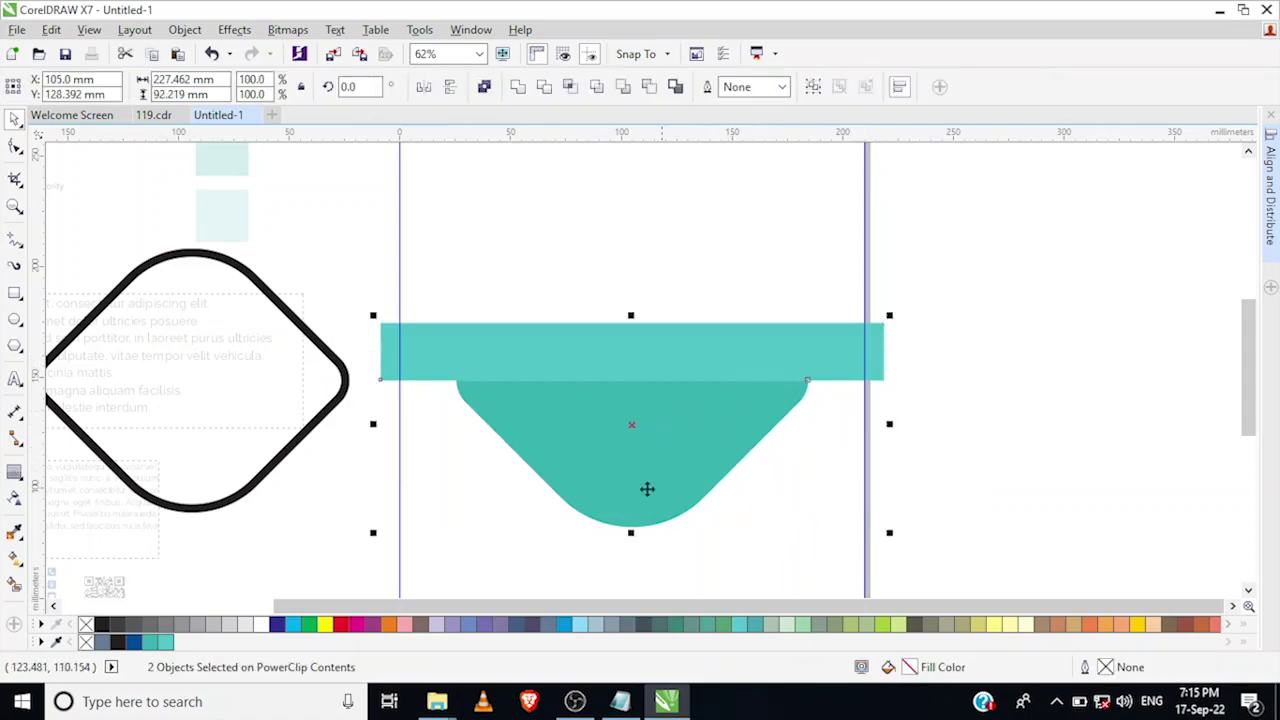
left_click_drag(631, 533, 630, 290)
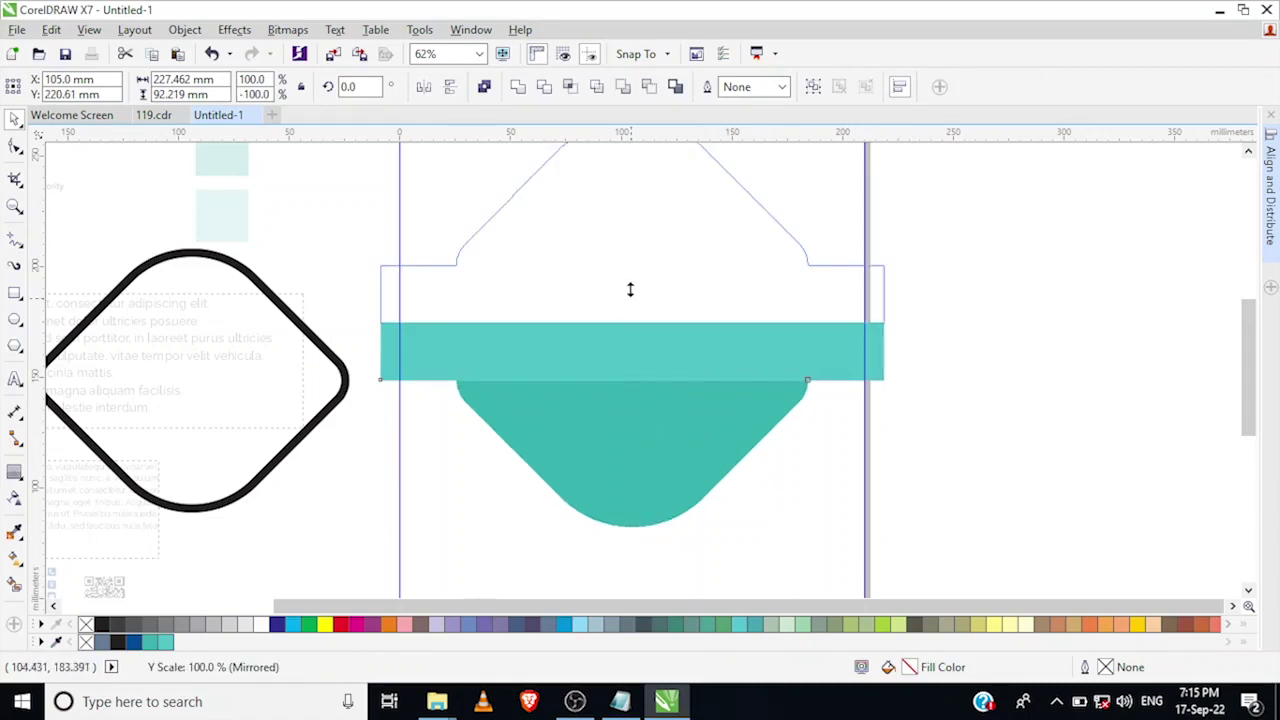
left_click_drag(624, 230, 624, 230)
right_click(624, 230)
left_click_drag(656, 314, 688, 404)
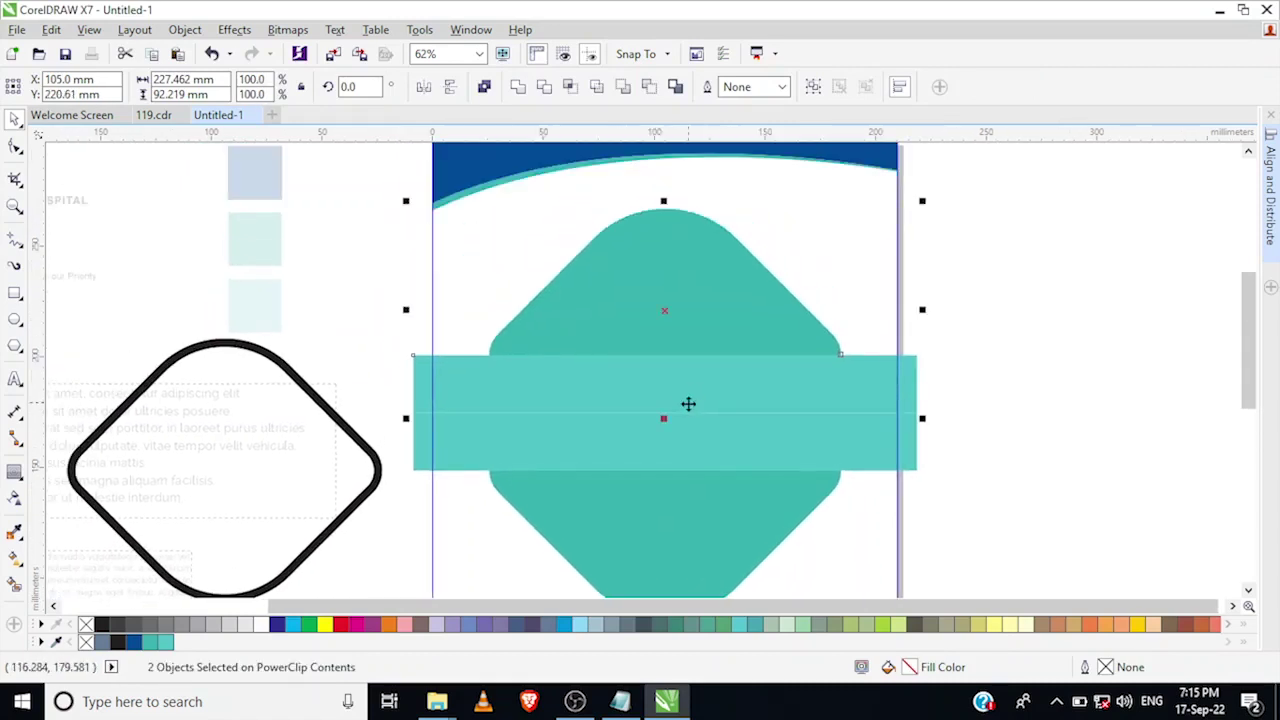
left_click(965, 390)
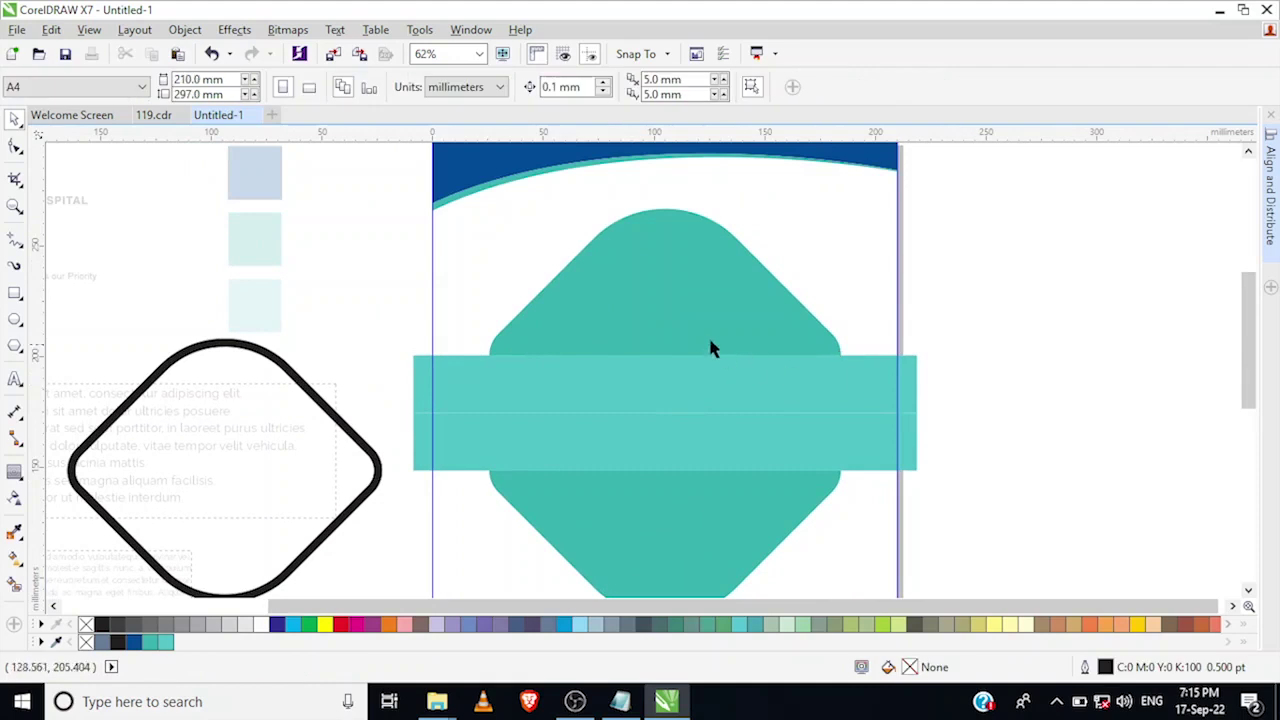
- Try to move the mirrored half diamond and its band down over the lower pair
left_click(694, 316)
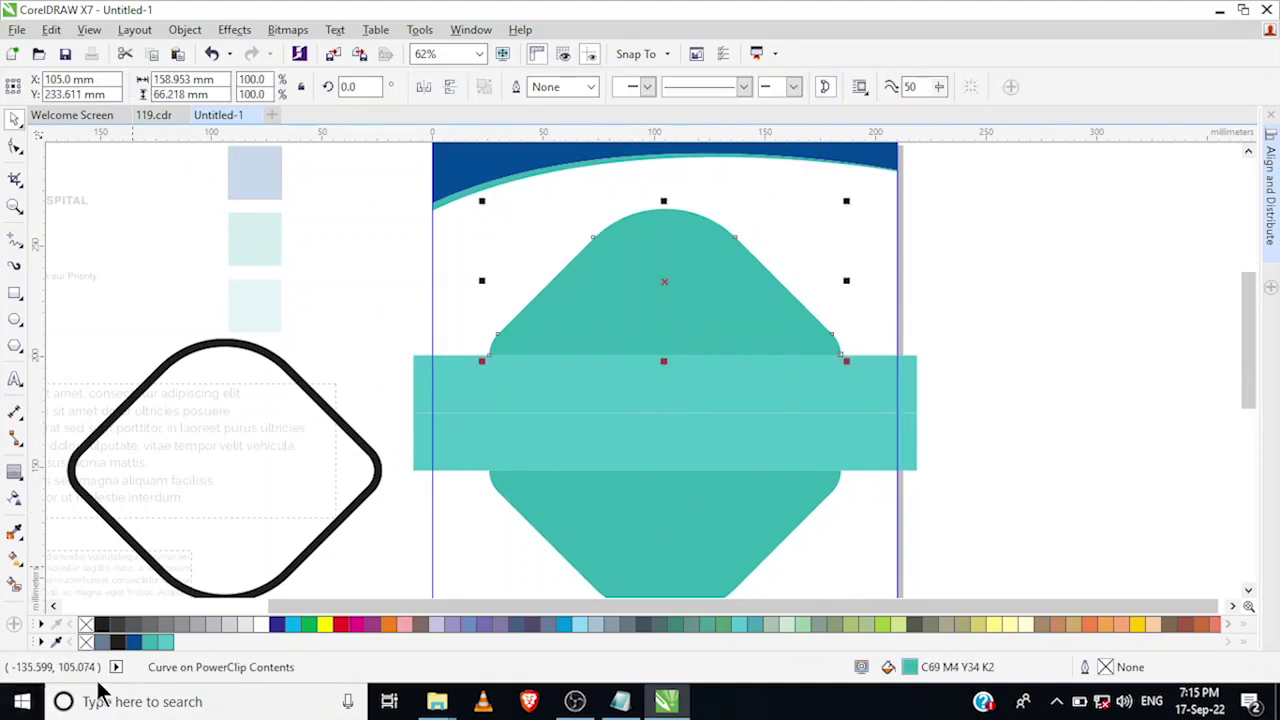
left_click_drag(488, 392, 456, 334)
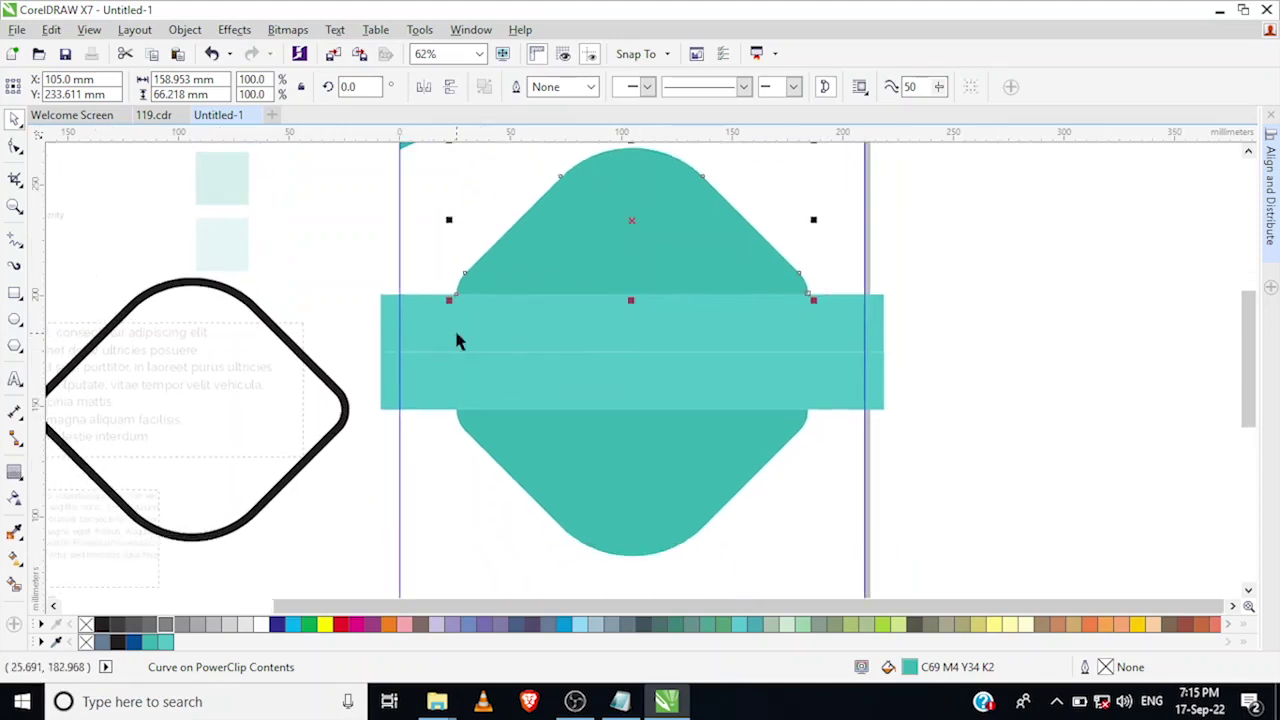
left_click(949, 322)
left_click(677, 276)
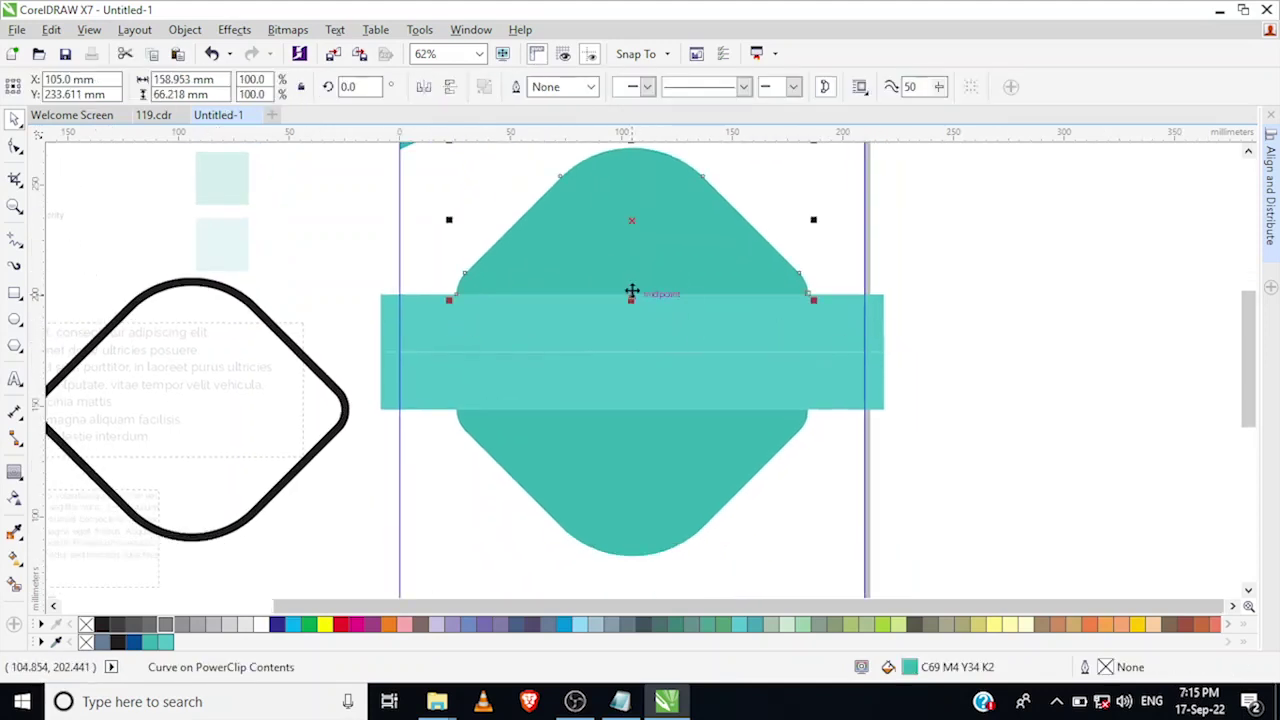
left_click(566, 342, "shift")
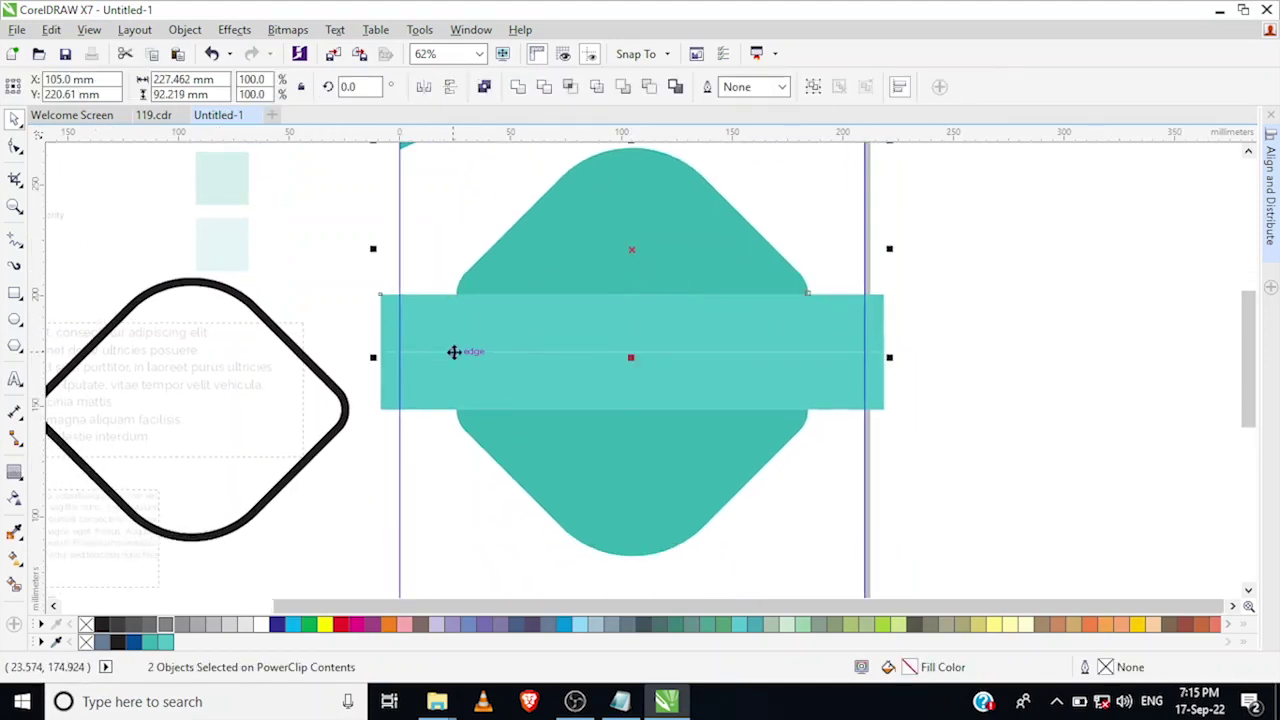
left_click_drag(456, 352, 457, 437)
key("ctrl+z")
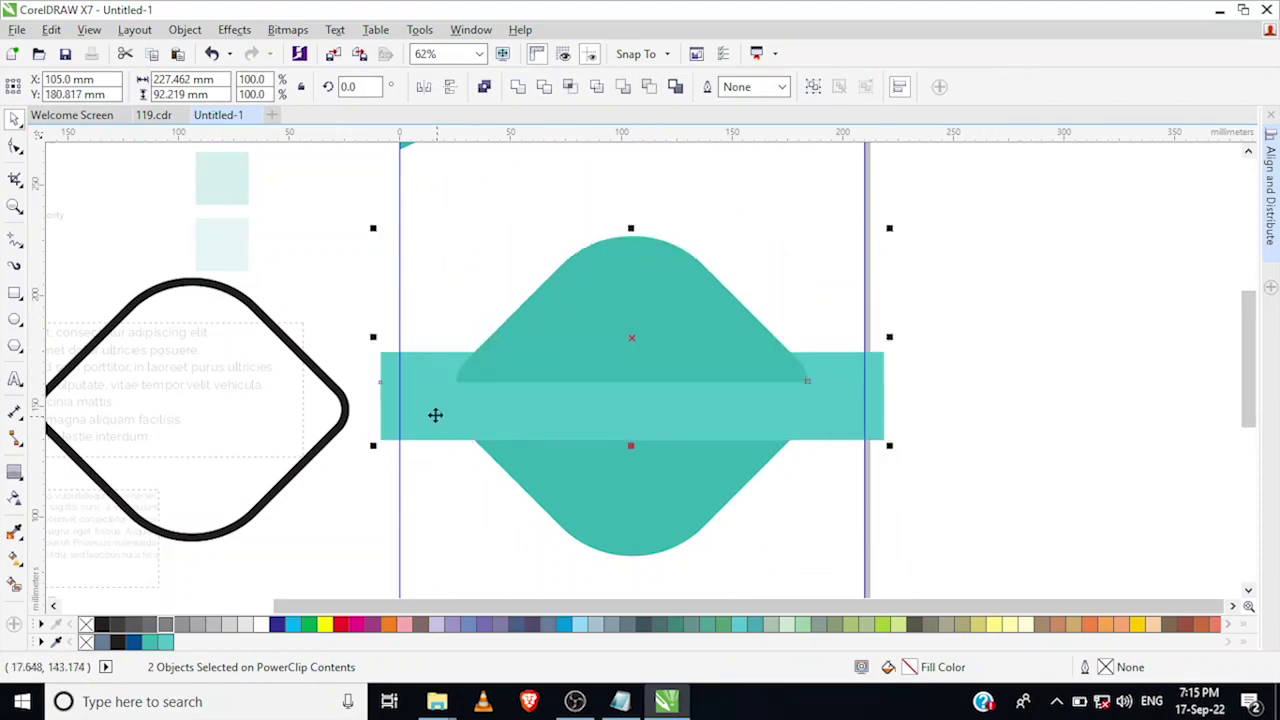
left_click_drag(420, 298, 434, 416)
key("ctrl+z")
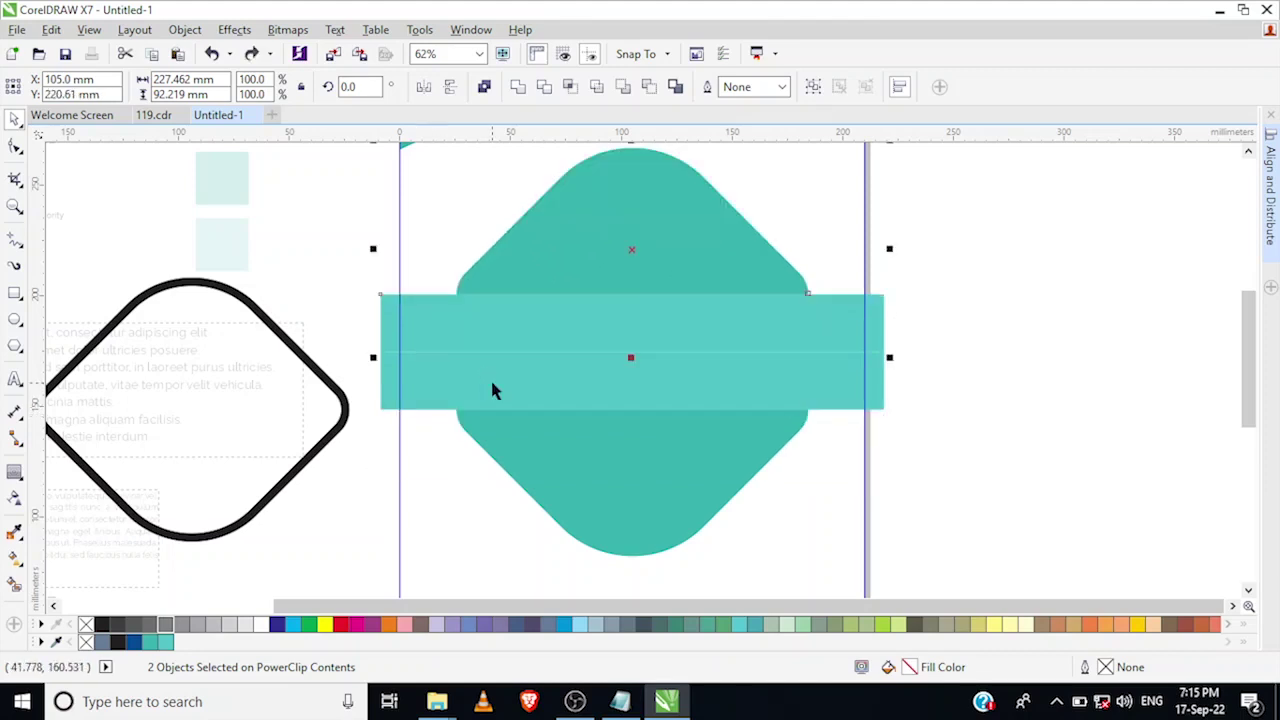
- Move both light teal bands off the page's right side and lower the upper half diamond onto the lower half
left_click(885, 241)
left_click(757, 368)
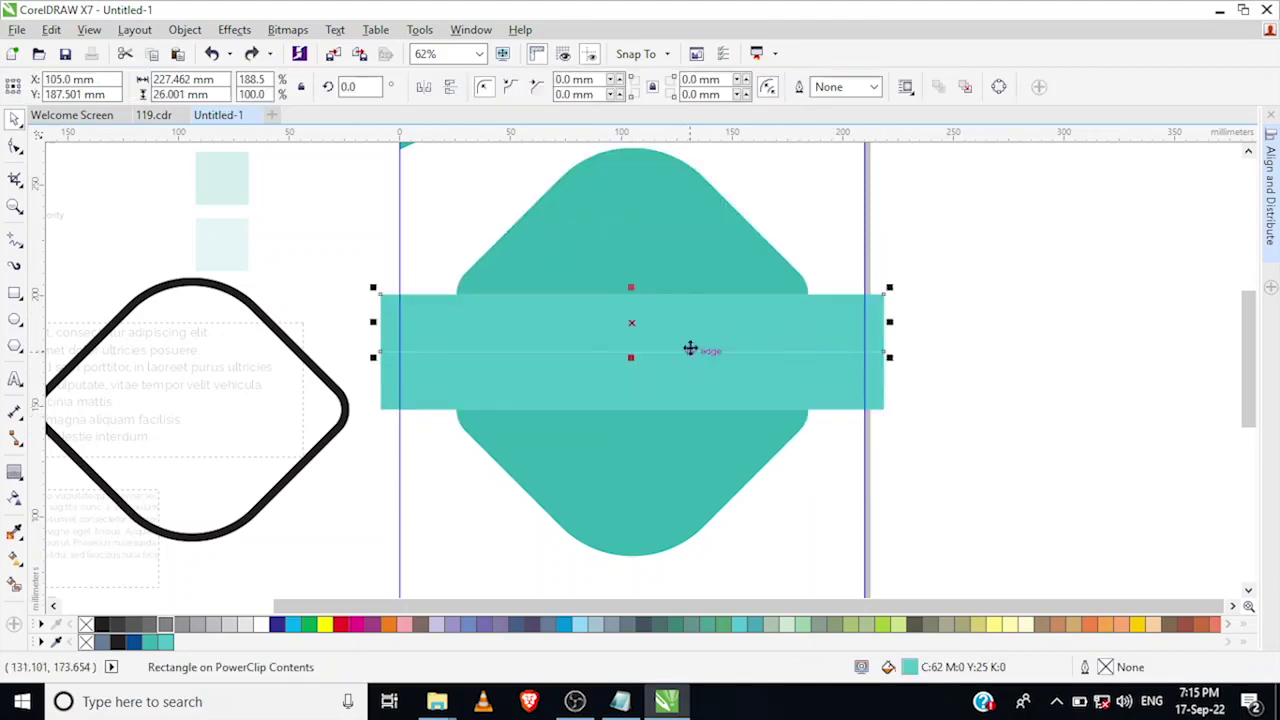
left_click_drag(474, 351, 957, 337)
key("Escape")
left_click(731, 289)
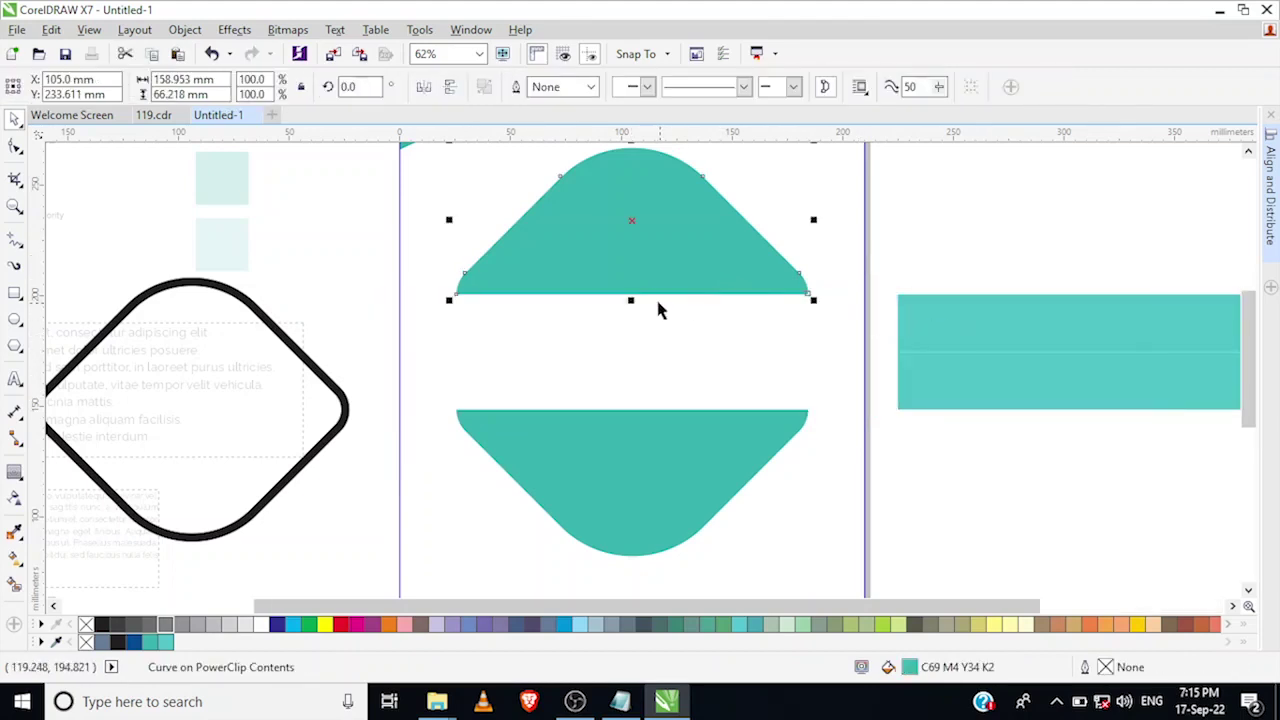
left_click_drag(651, 304, 651, 420)
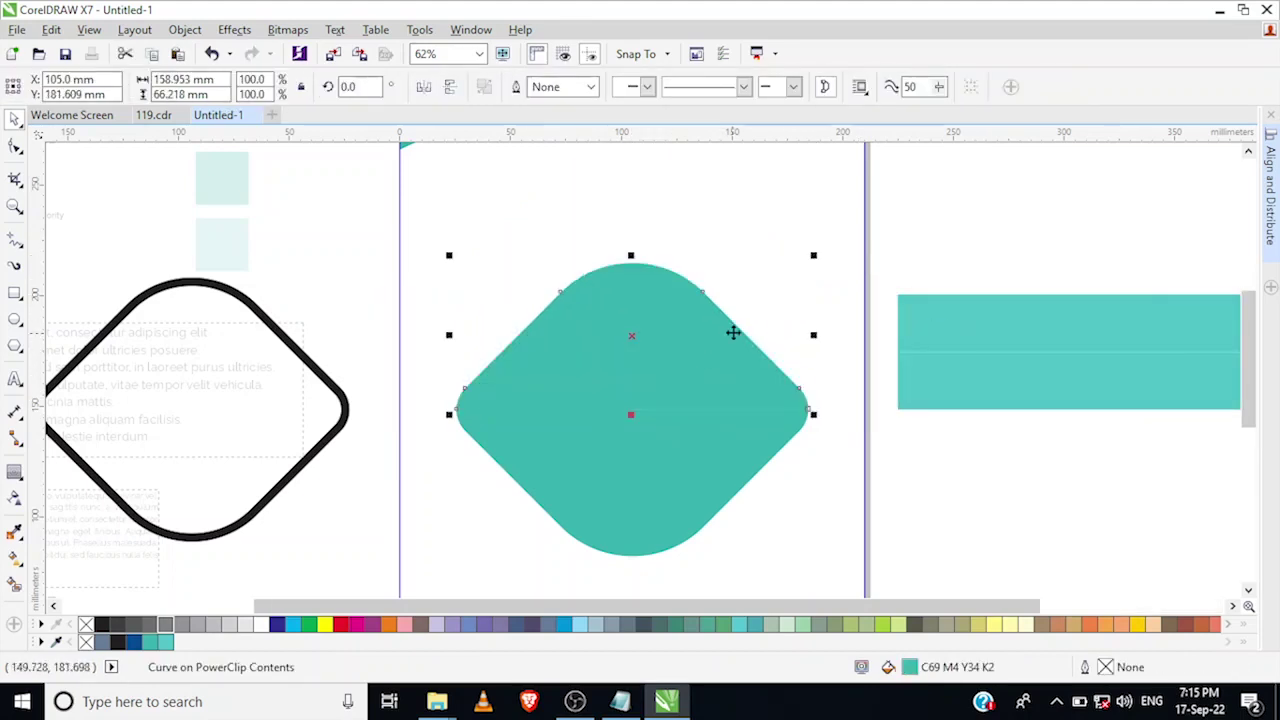
- Try to move the black outlined diamond onto the teal diamond
scroll(734, 334, "right", 1)
left_click(331, 400)
left_click(283, 401)
left_click_drag(299, 418, 573, 440)
scroll(720, 349, "right", 2)
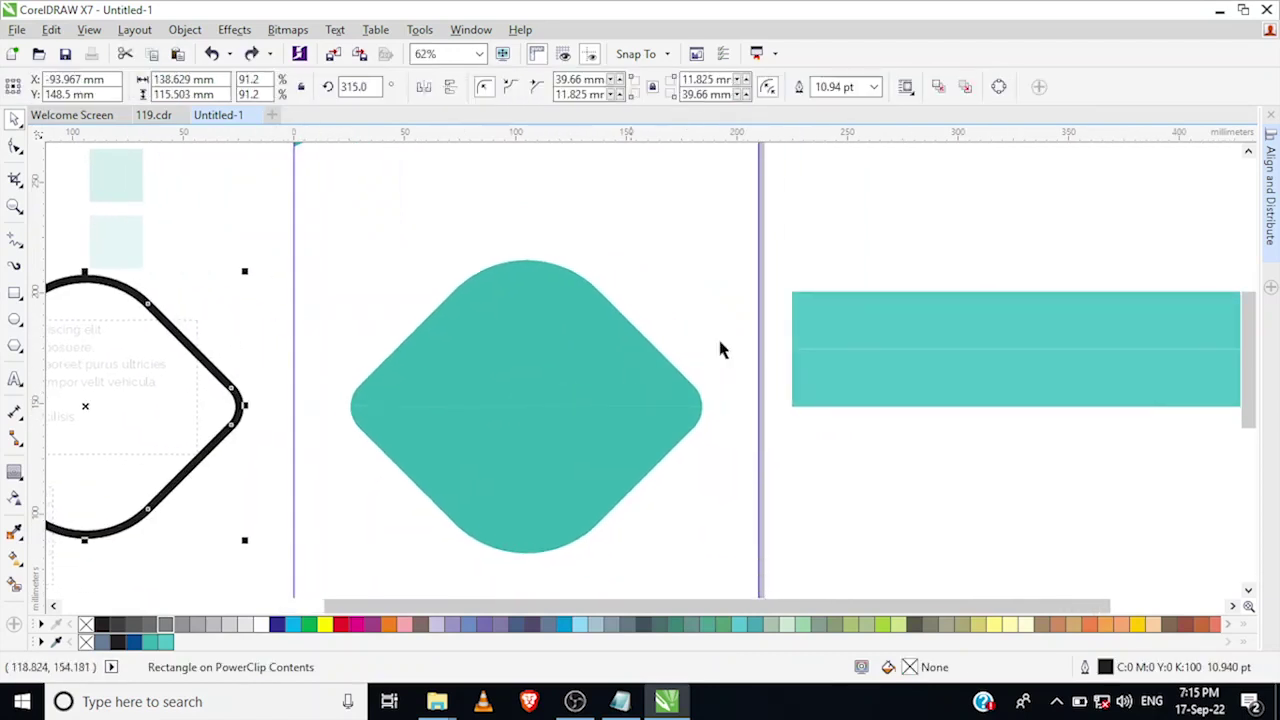
- Centre both light teal bands horizontally on the diamond and stack them so they meet along its horizontal midline
left_click(851, 337)
left_click(820, 378, "shift")
left_click(573, 365, "shift")
key("c")
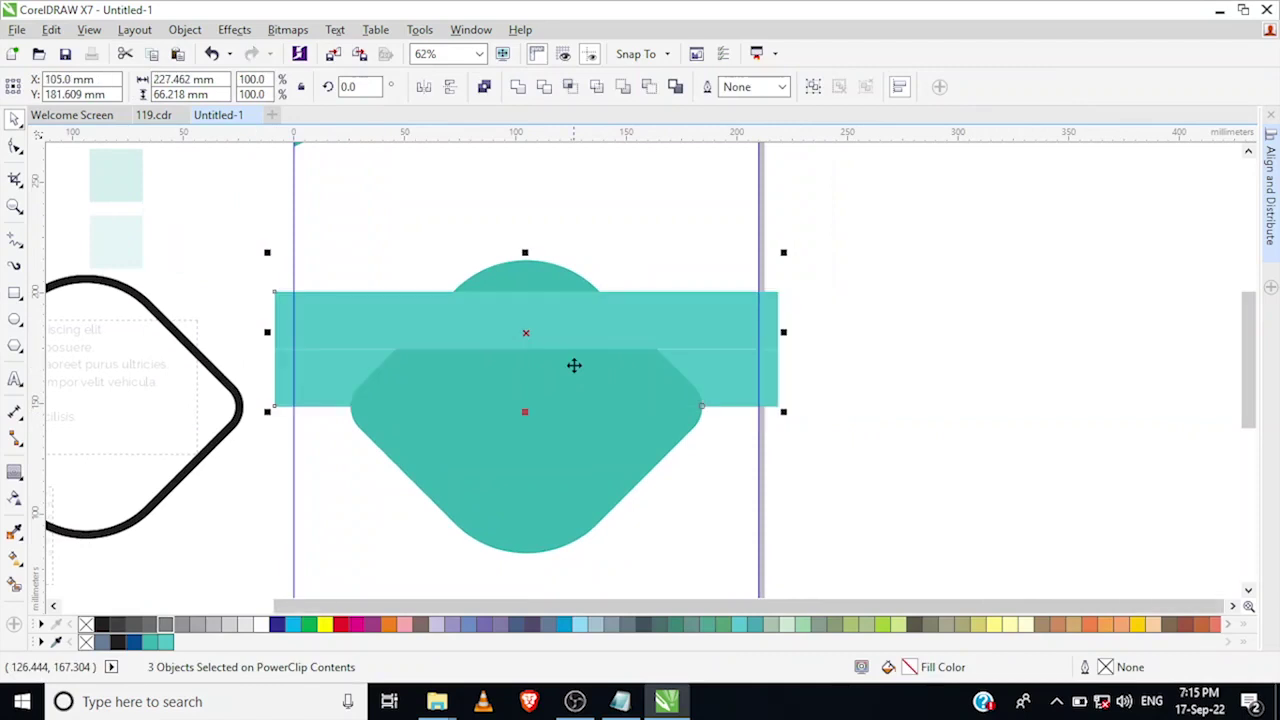
left_click(843, 378)
left_click(710, 358)
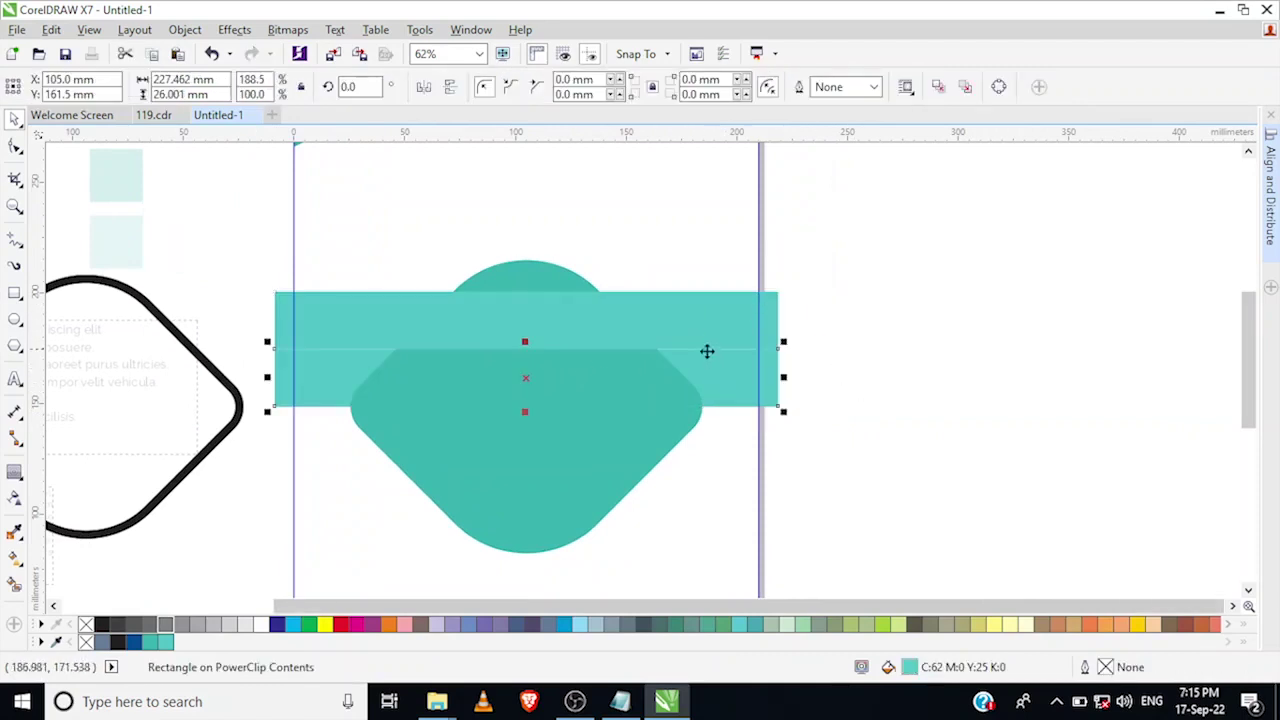
left_click_drag(707, 357, 706, 414)
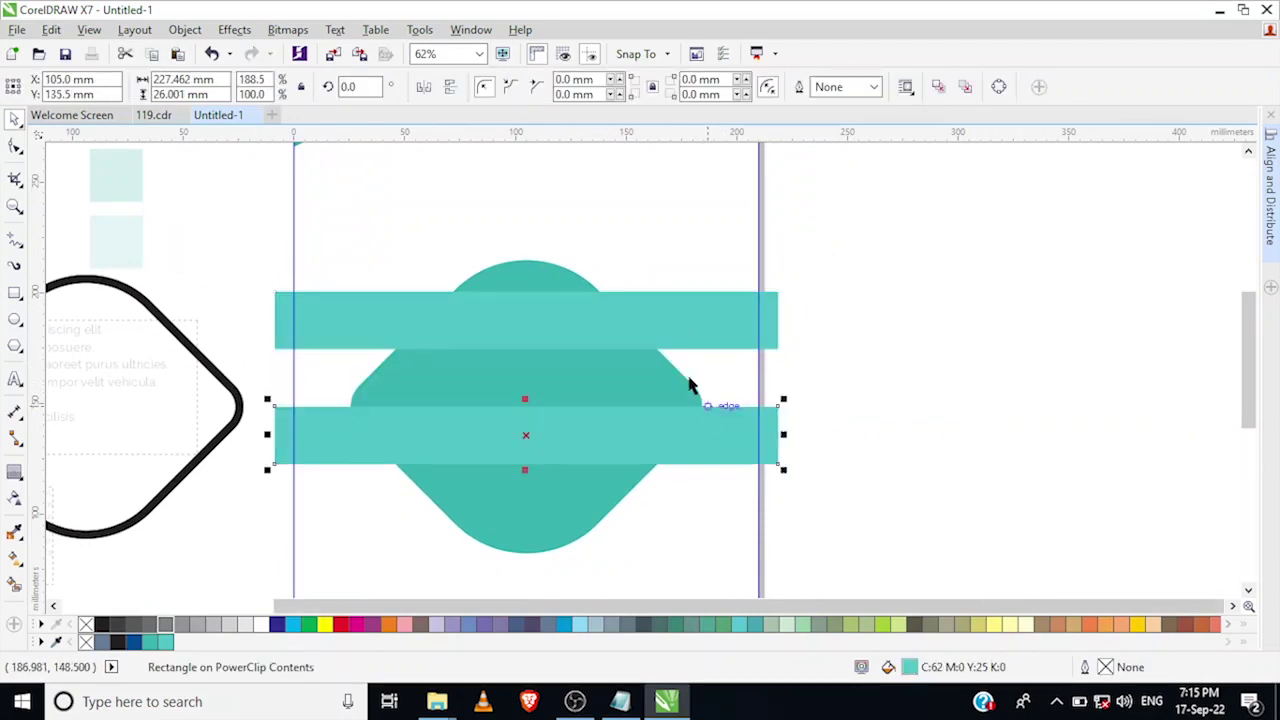
left_click_drag(684, 349, 702, 403)
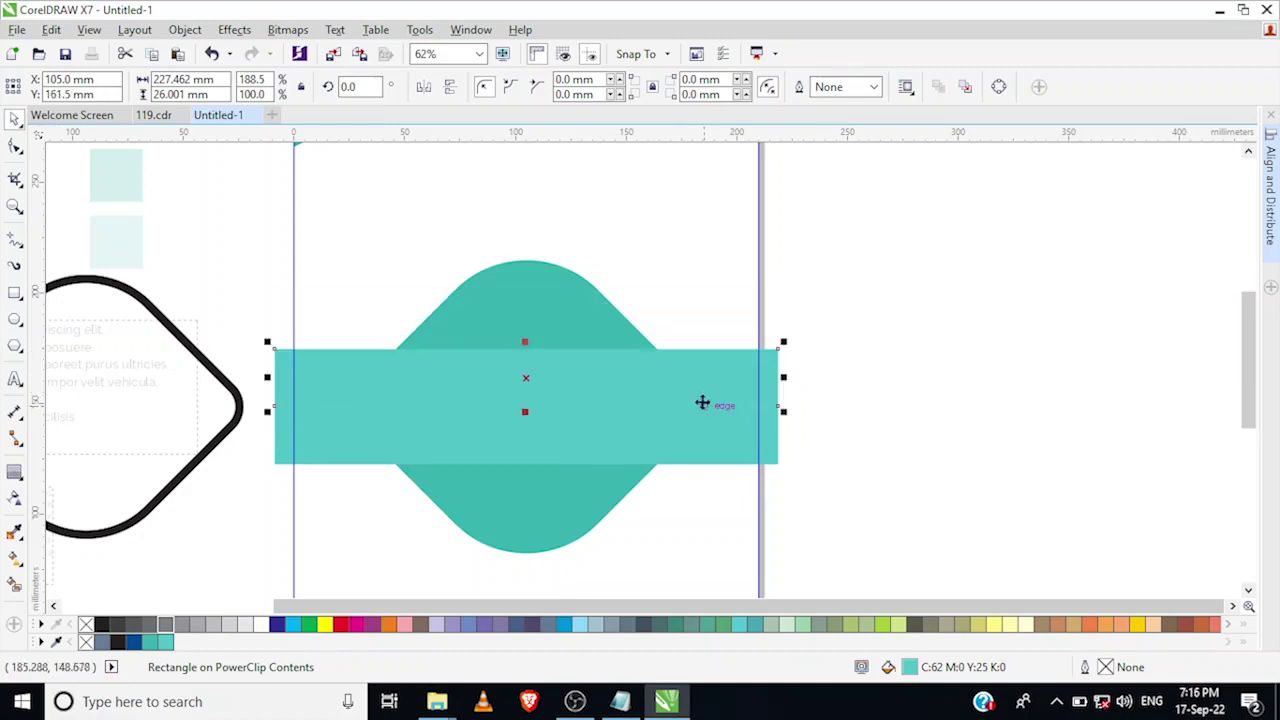
- Try filling the upper half diamond with the lighter teal and the lower band with the darker teal
left_click(543, 337)
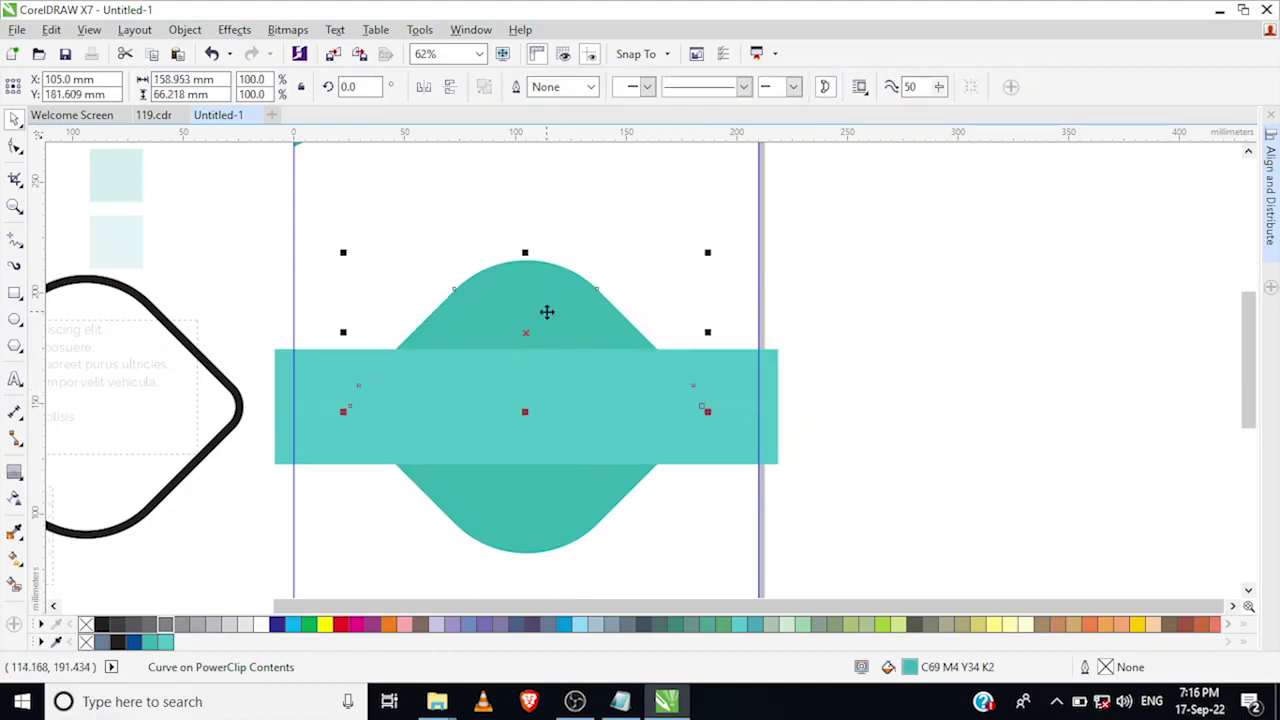
left_click(168, 637)
left_click(672, 410)
left_click(152, 640)
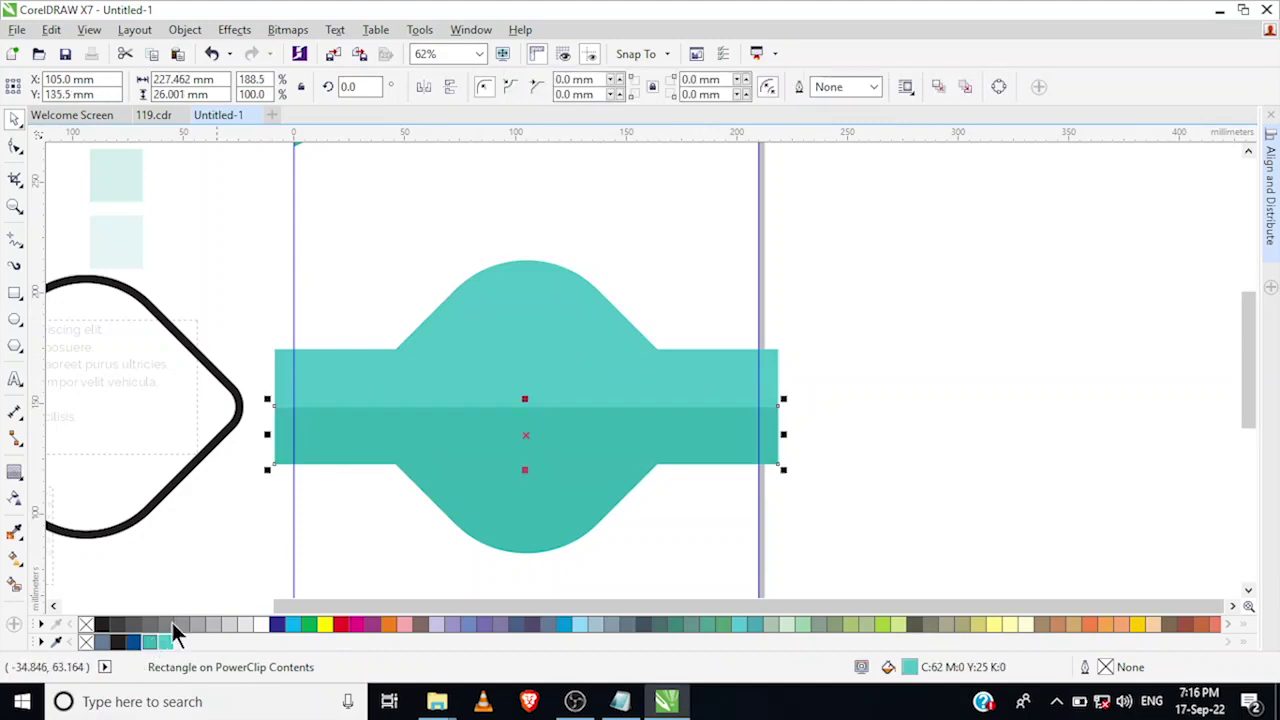
left_click(795, 395)
key("ctrl+z")
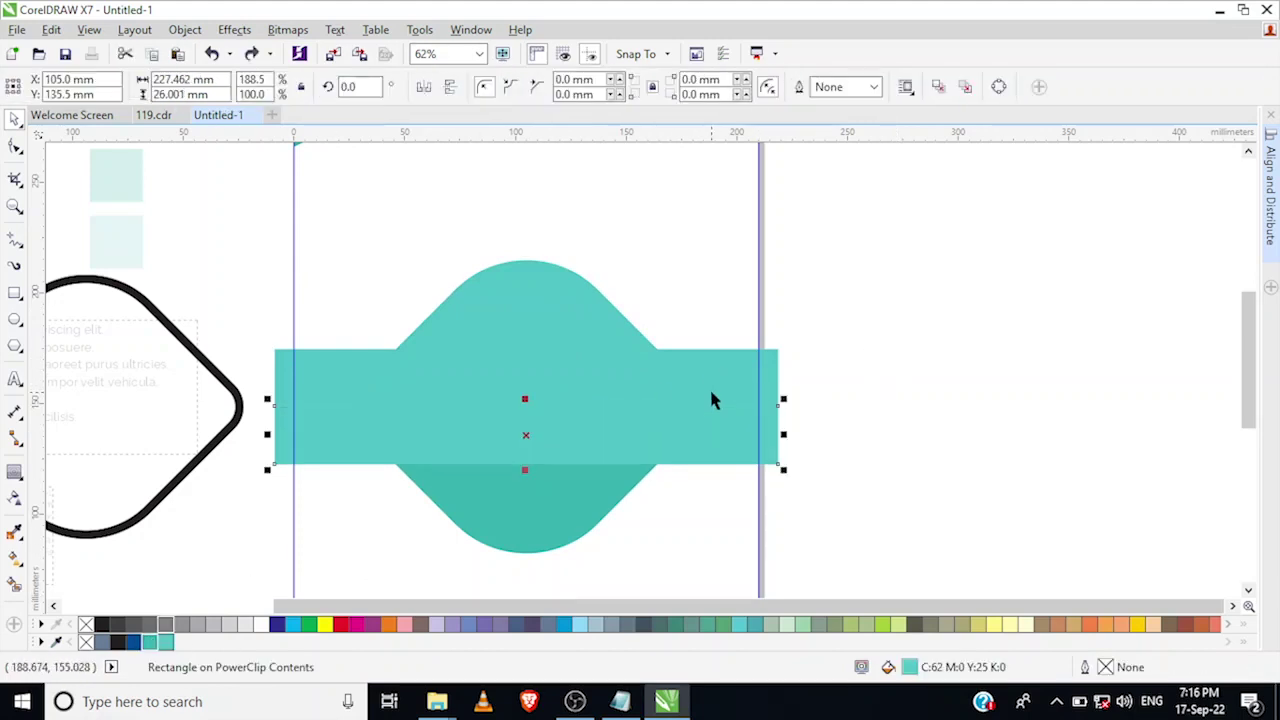
key("ctrl+z")
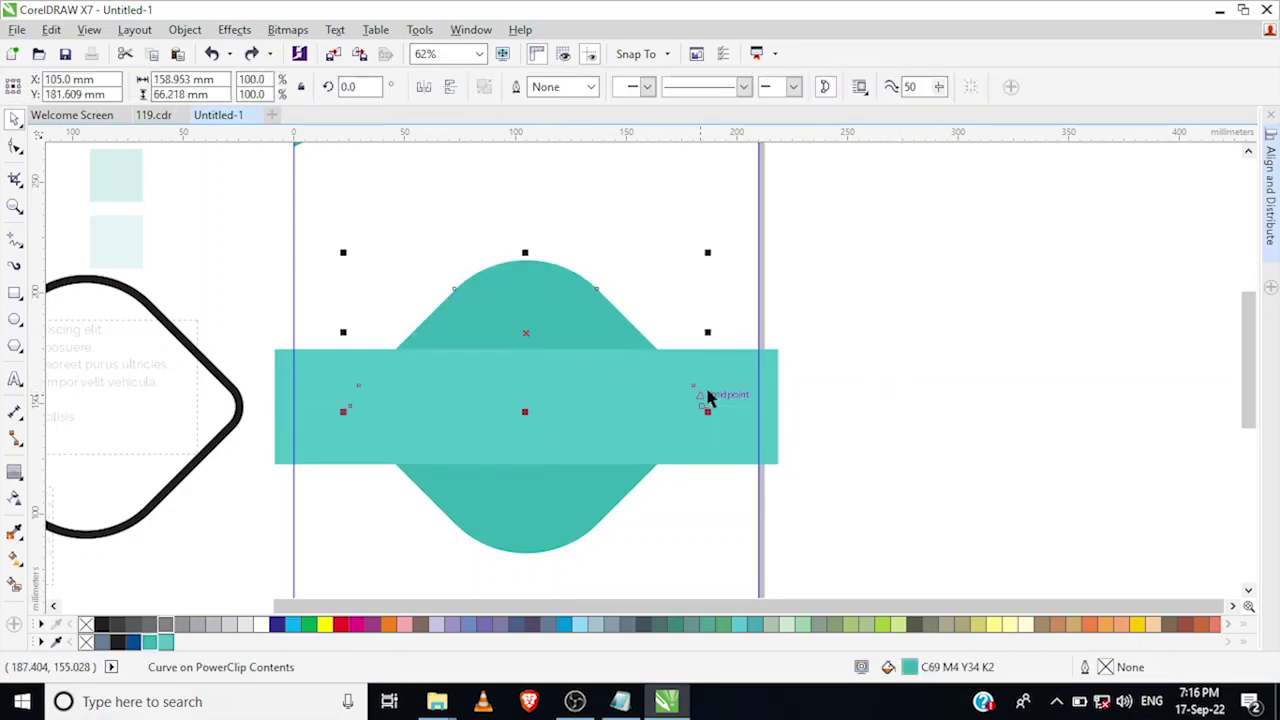
- Fill the lower band with the darker teal and the lower half diamond with the lighter teal C62 M0 Y25 K0
left_click(705, 457)
left_click(151, 641)
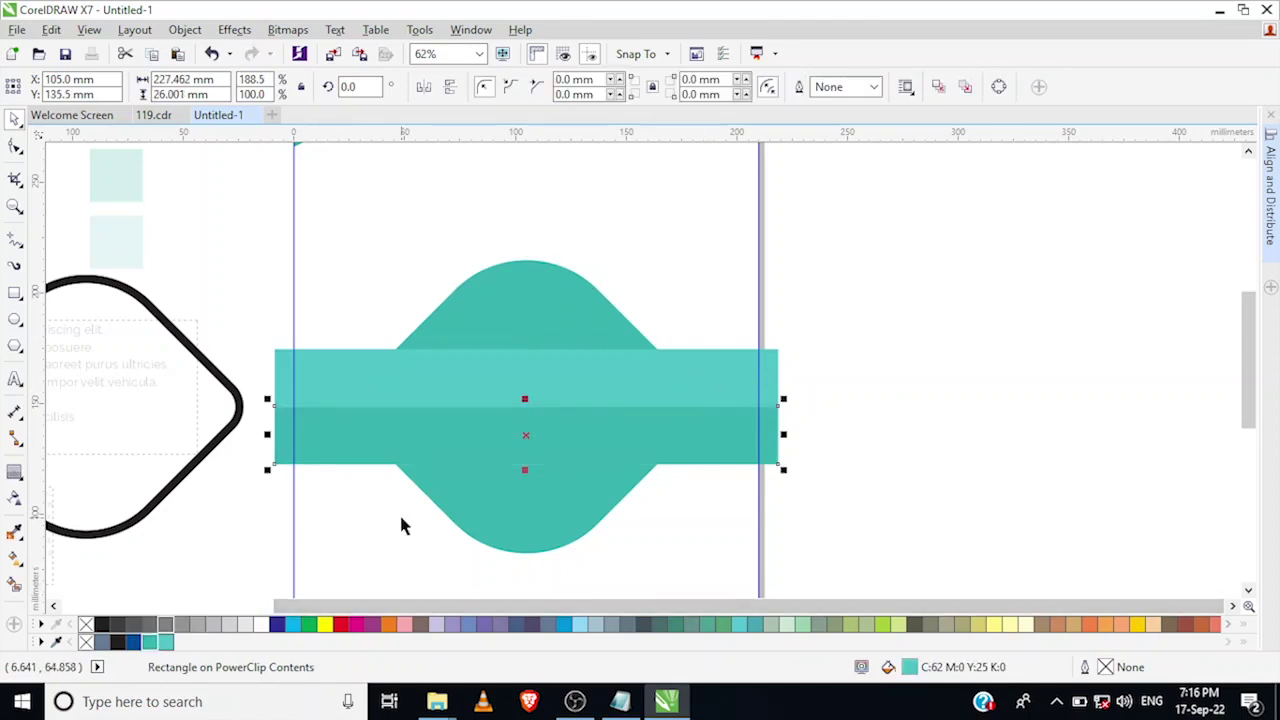
left_click(1010, 376)
left_click(521, 533)
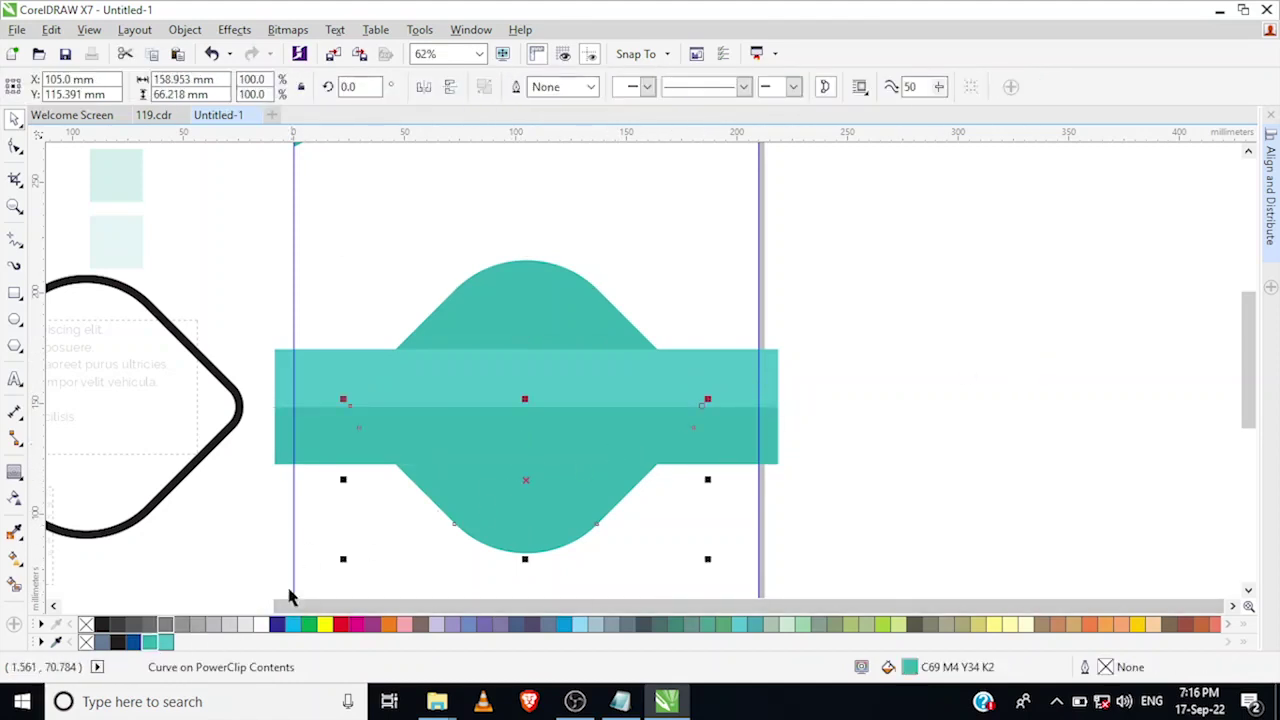
left_click(166, 640)
left_click(1046, 357)
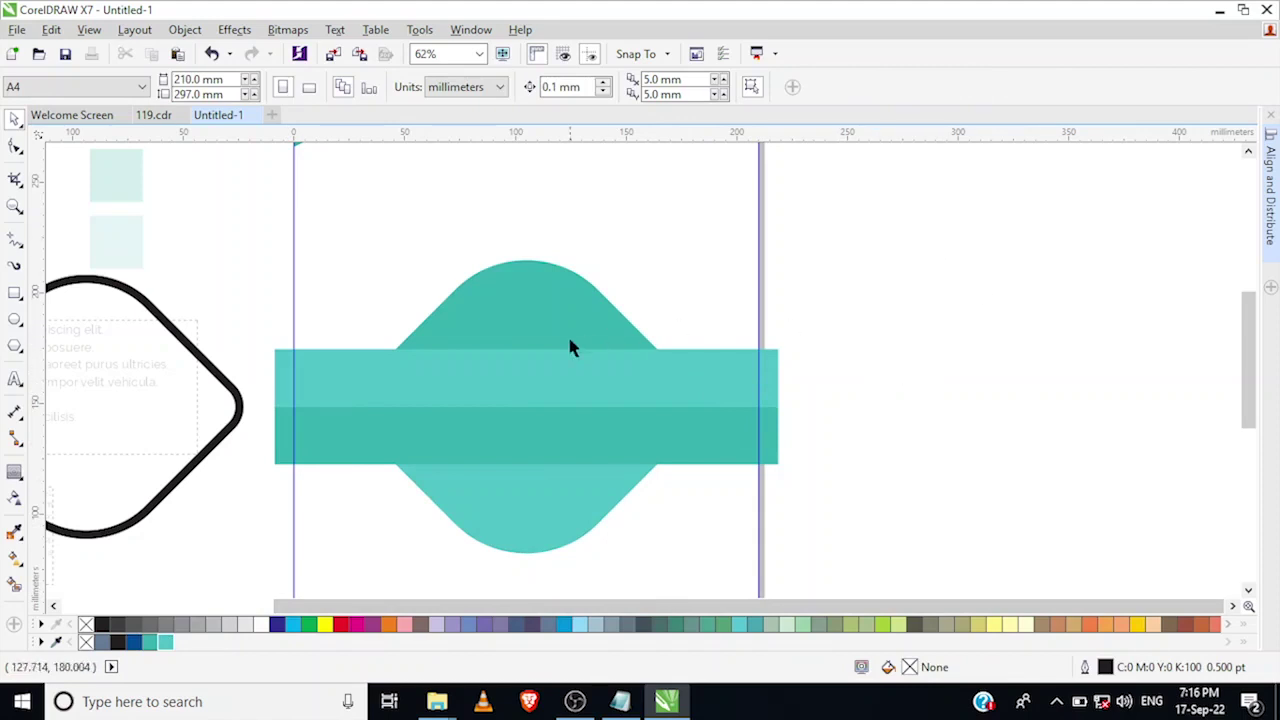
- Bring both horizontal bands to the front of the layer
left_click_drag(551, 354, 598, 356)
left_click(475, 372)
left_click(433, 444, "shift")
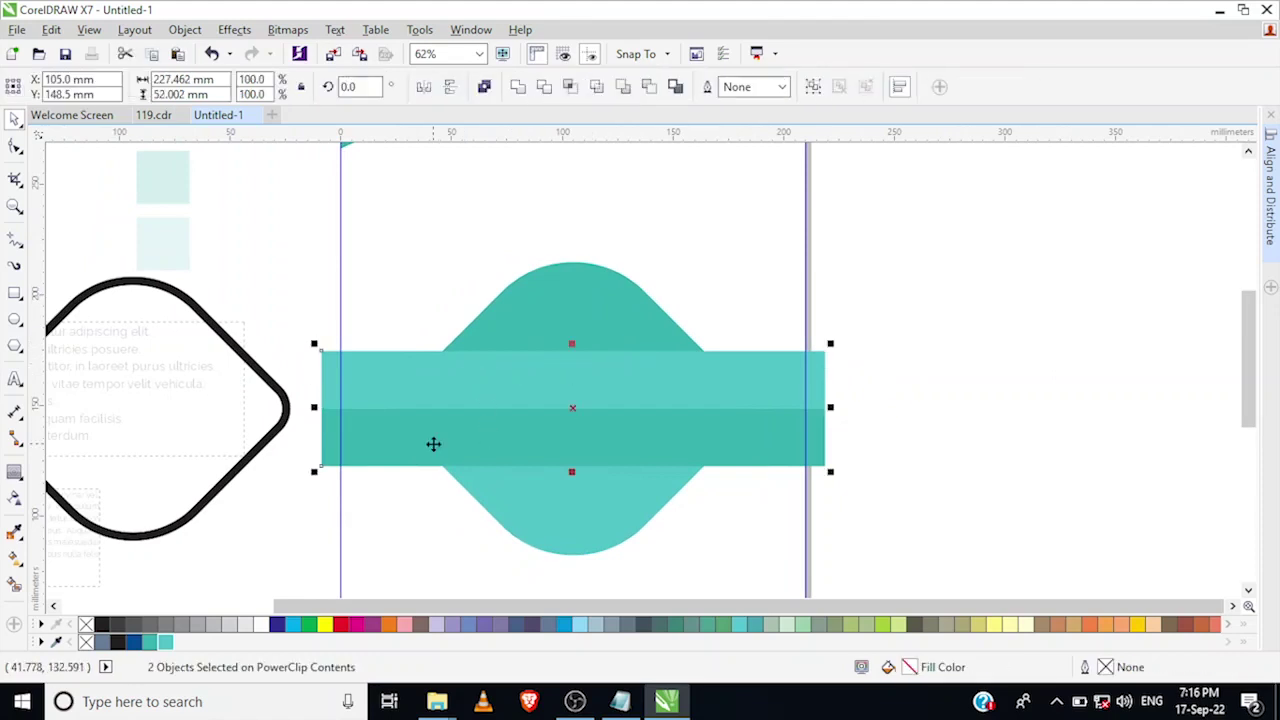
right_click(405, 391)
left_click(374, 326)
- Bring the upper and lower diamond halves in front of the horizontal teal bands
left_click(580, 323)
left_click(547, 514, "shift")
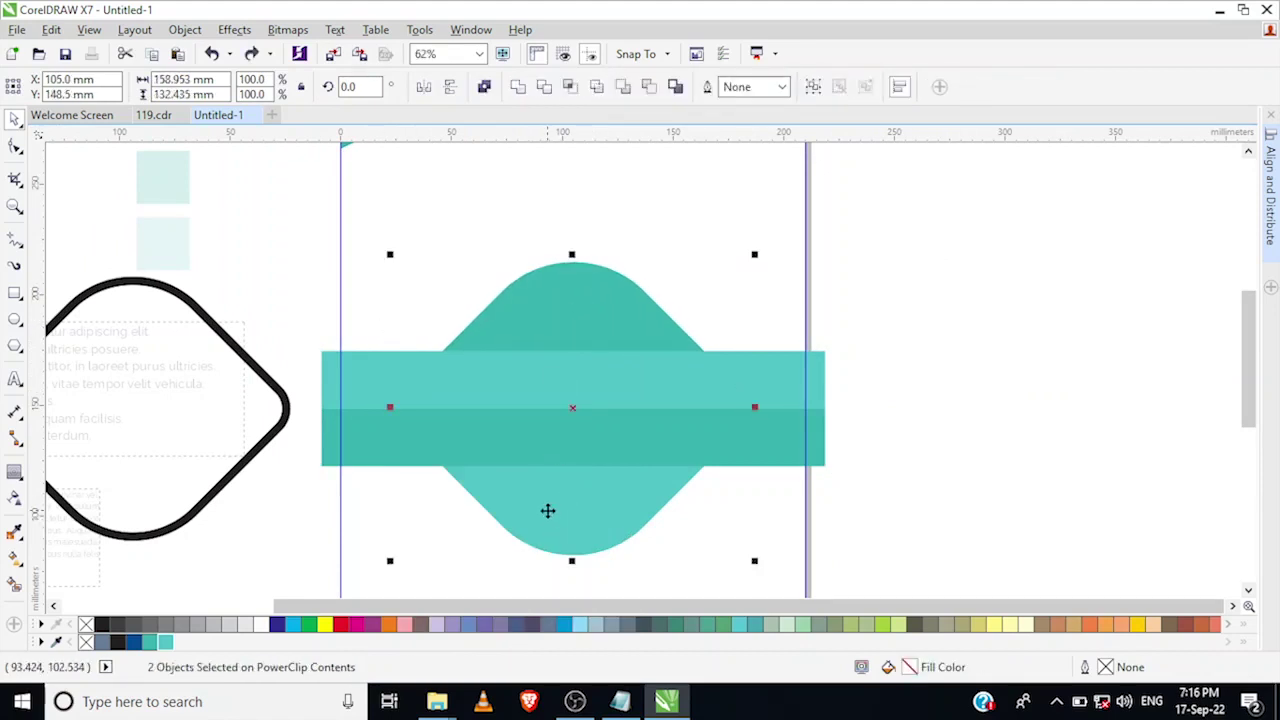
right_click(546, 511)
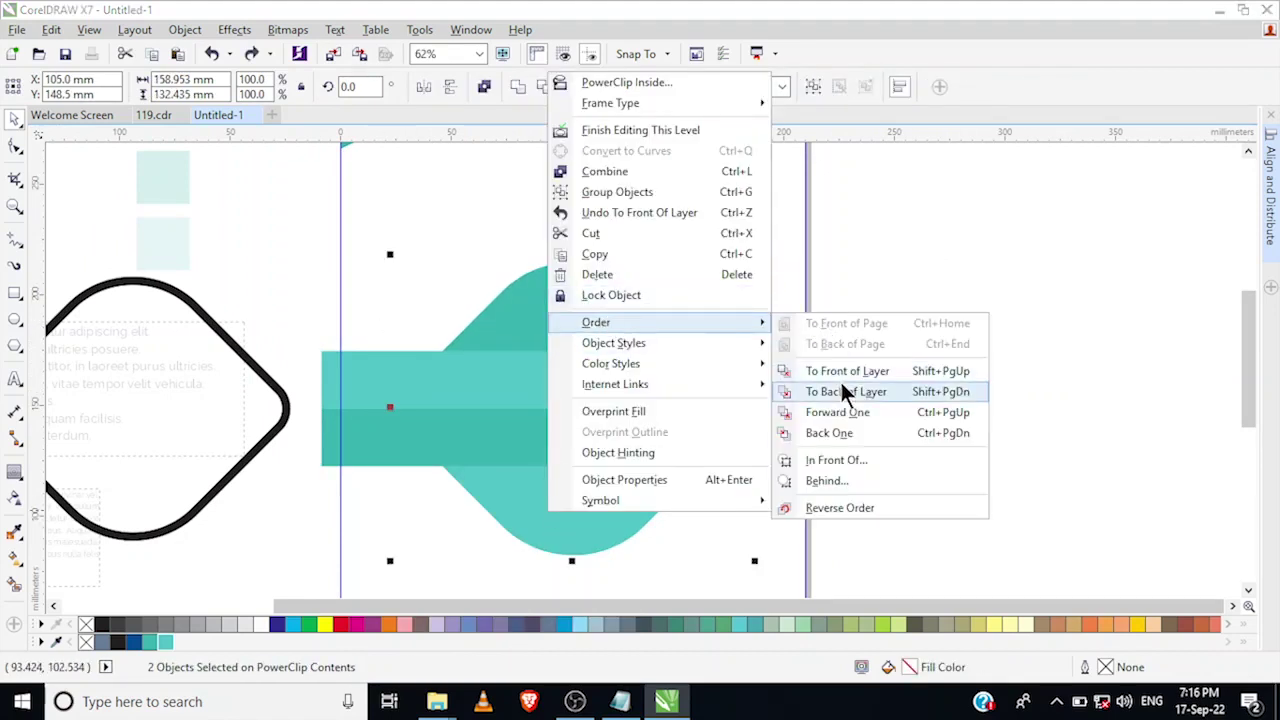
left_click(511, 301)
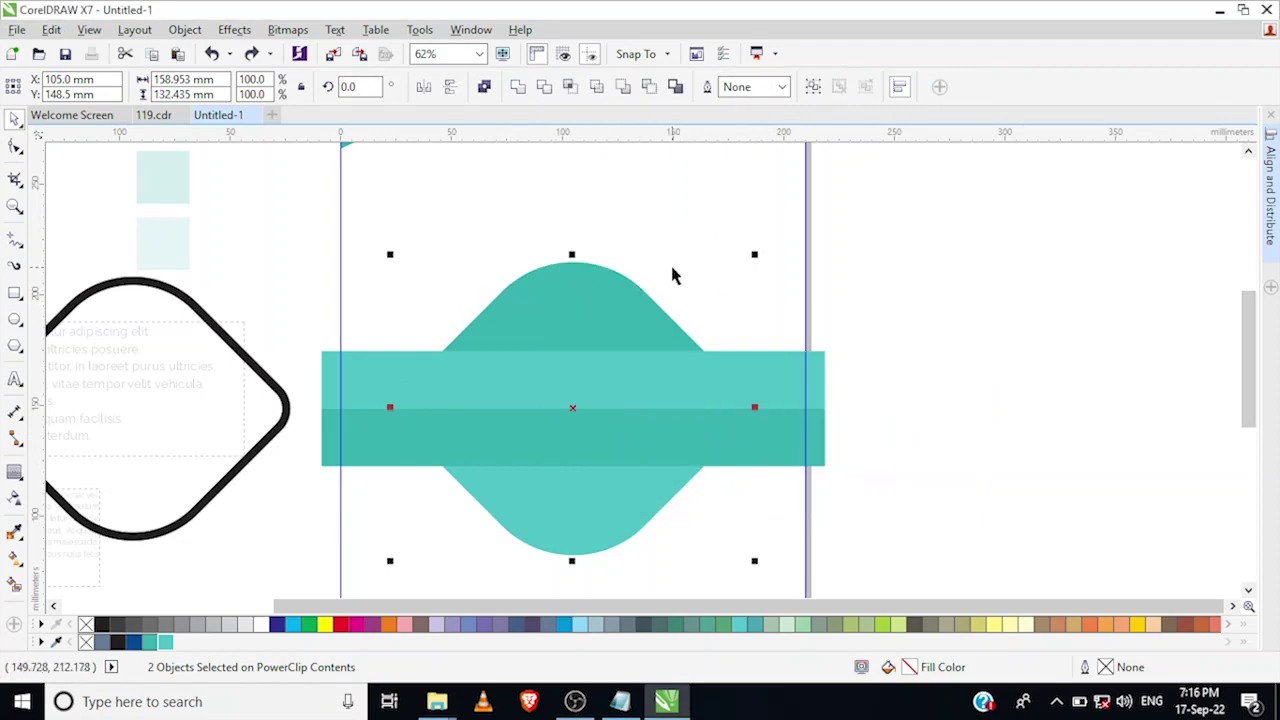
key("ctrl+Home")
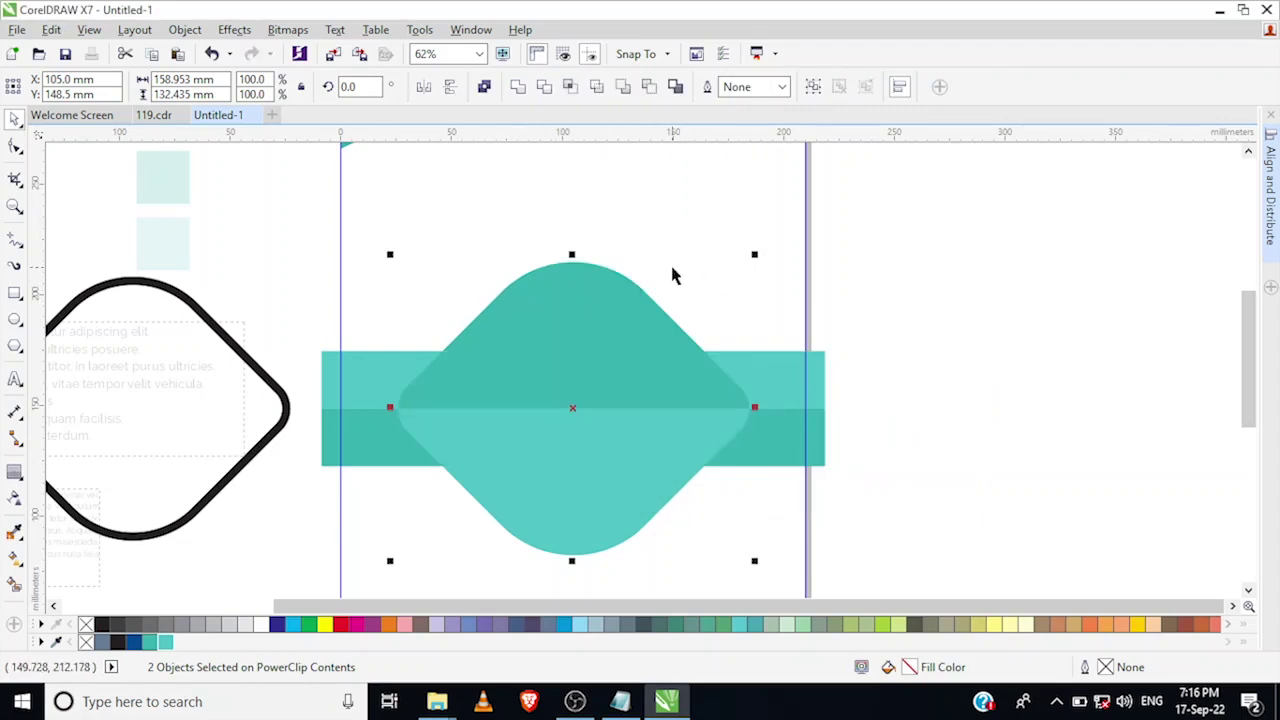
- Centre the black-outlined diamond on the two-tone teal diamond, bring it to the front and make its outline white
left_click(264, 377)
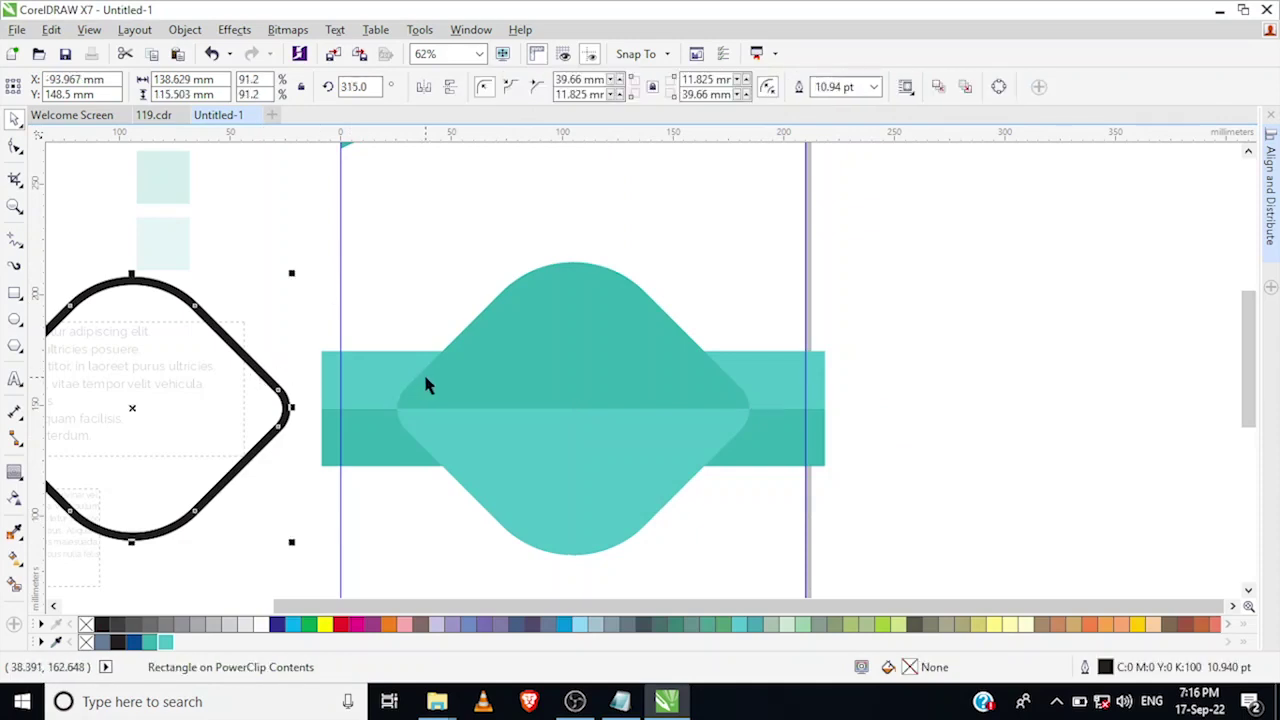
key("Tab")
key("ctrl+Home")
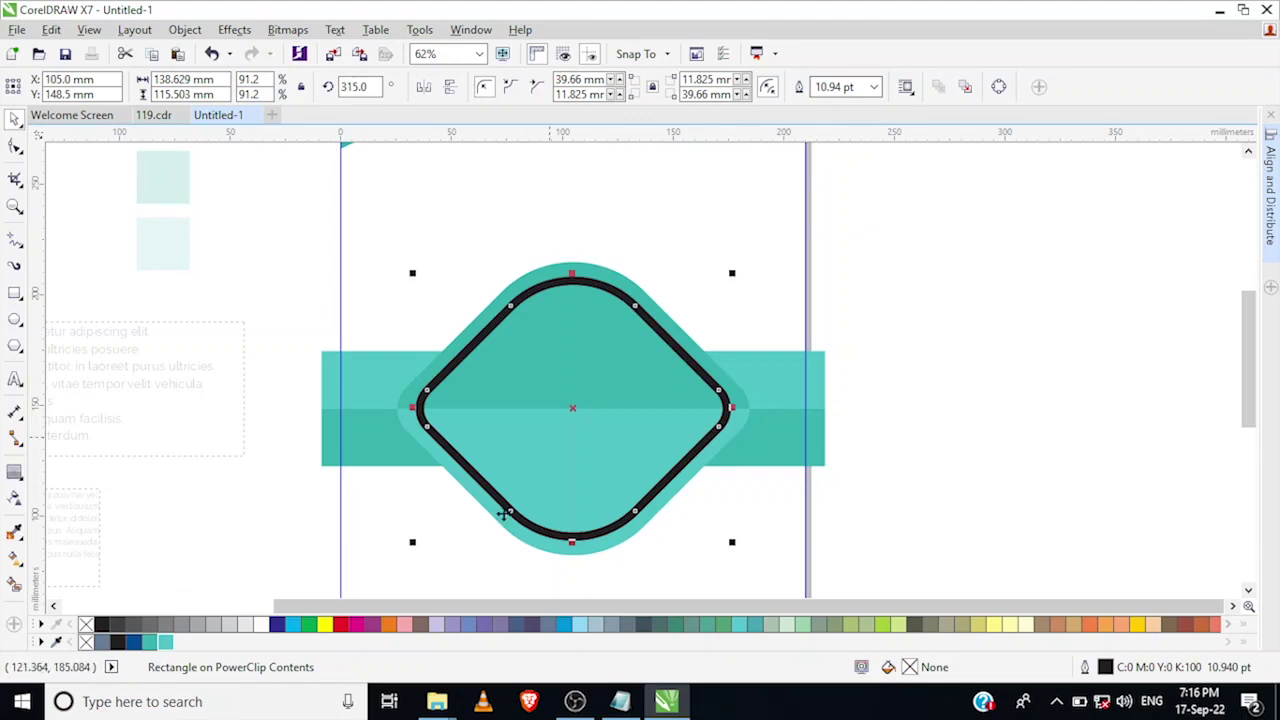
right_click(260, 626)
scroll(890, 354, "down", 2)
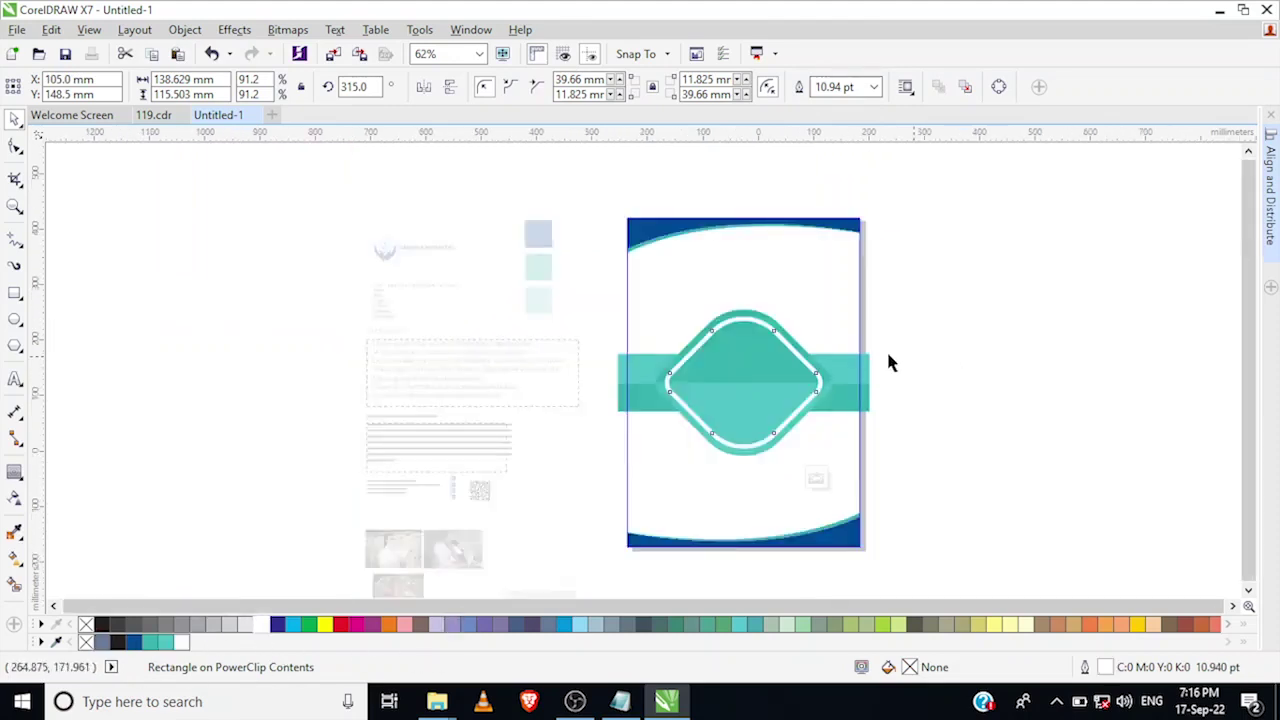
left_click(996, 428)
- Finish editing the page frame's PowerClip contents and cut the photos of the masked woman and the microscope worker
scroll(903, 380, "up", 1)
left_click_drag(822, 405, 864, 383)
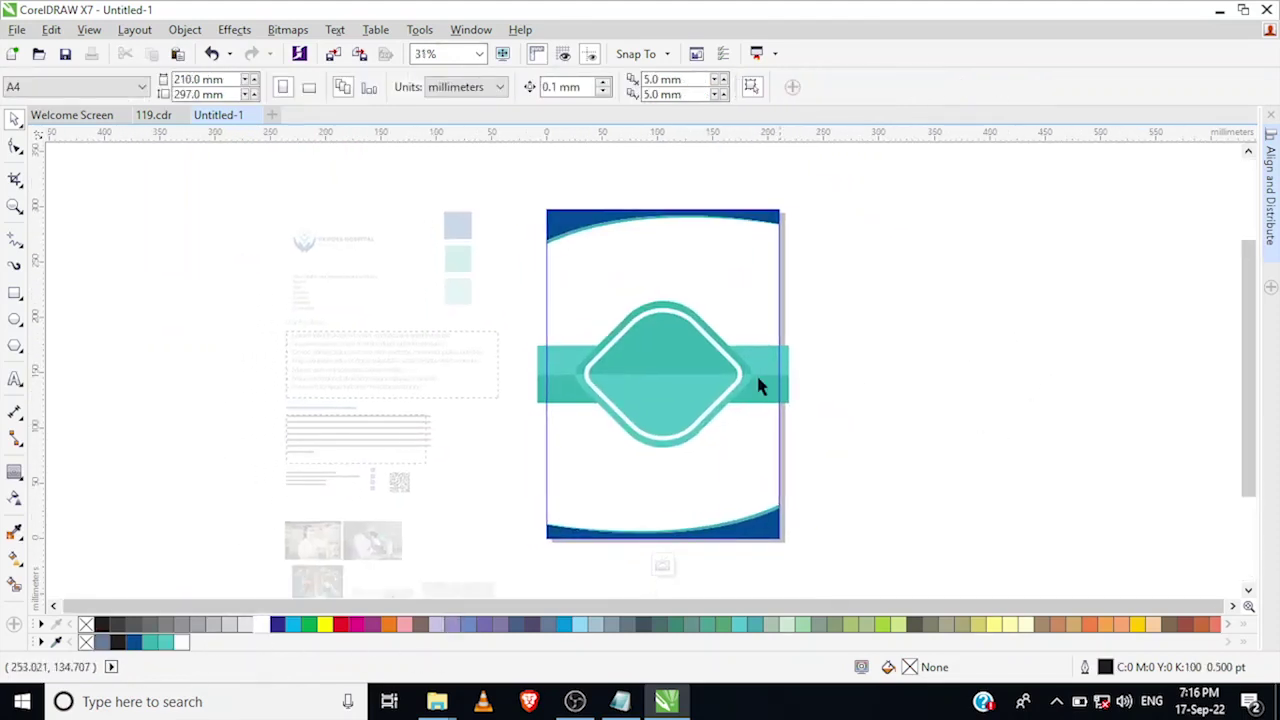
left_click(846, 378, "ctrl")
left_click_drag(229, 476, 217, 357)
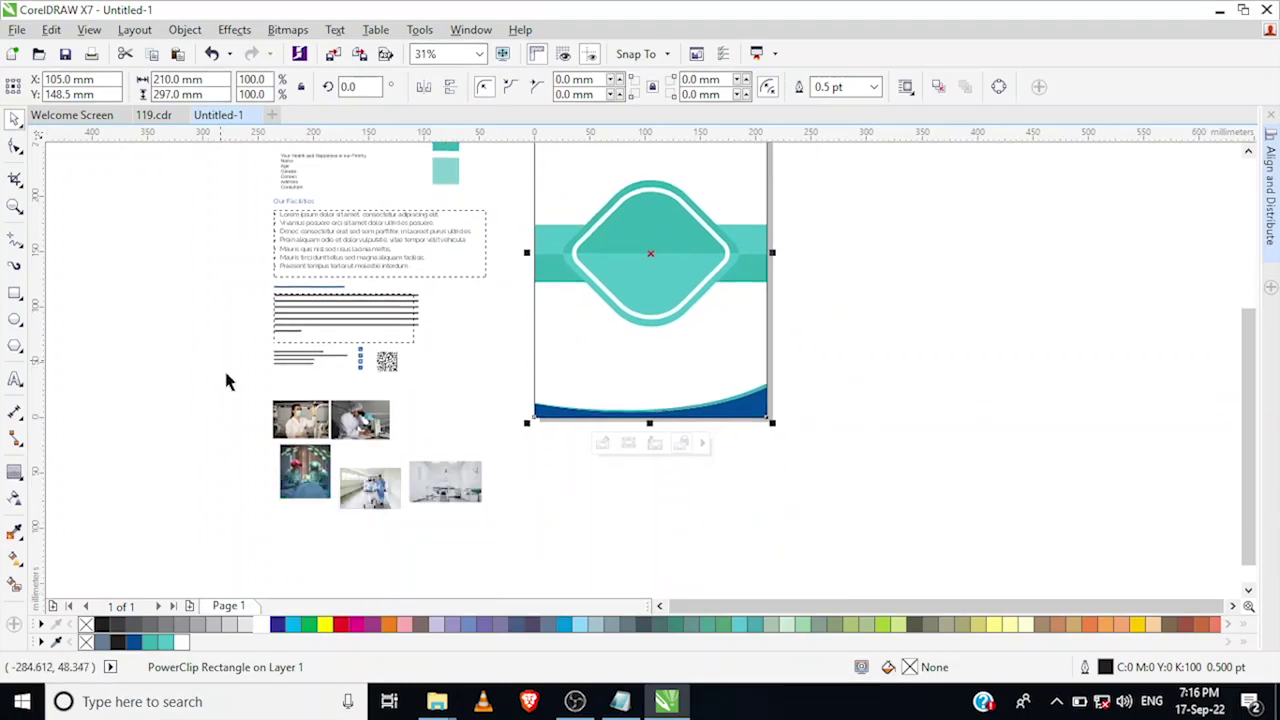
left_click(293, 419)
scroll(297, 420, "up", 1)
left_click(352, 420, "shift")
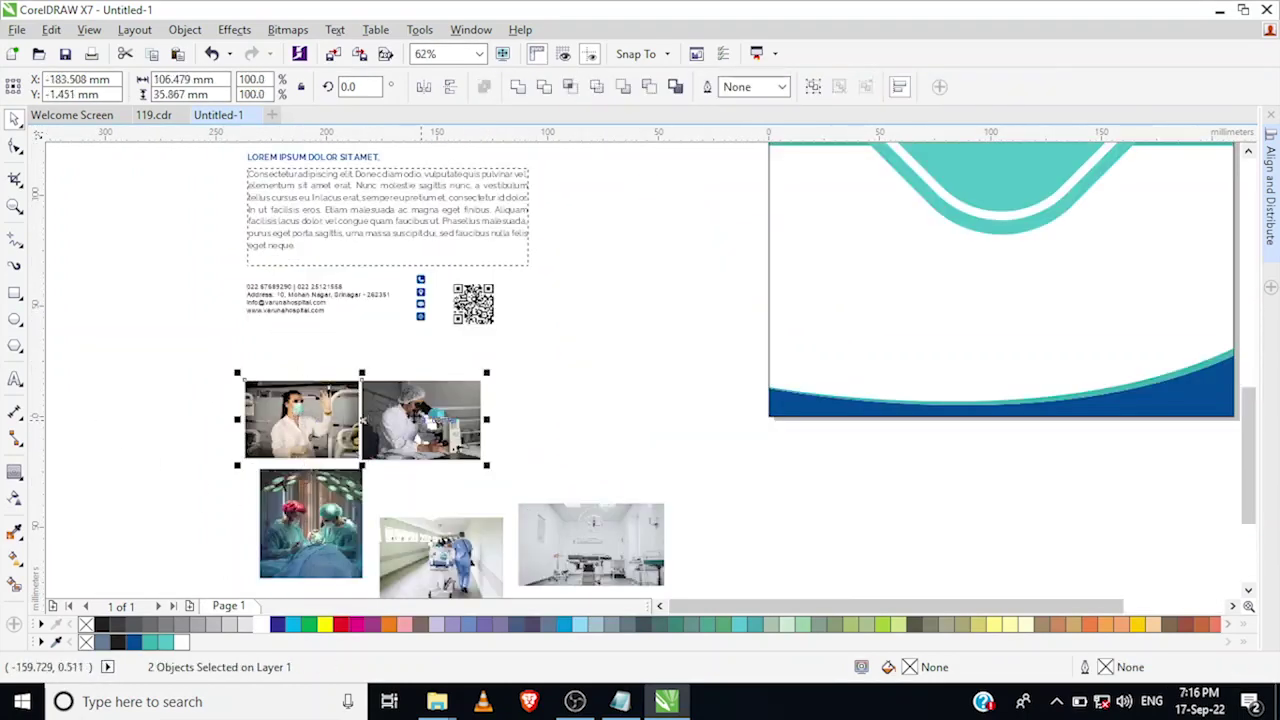
scroll(314, 420, "down", 1)
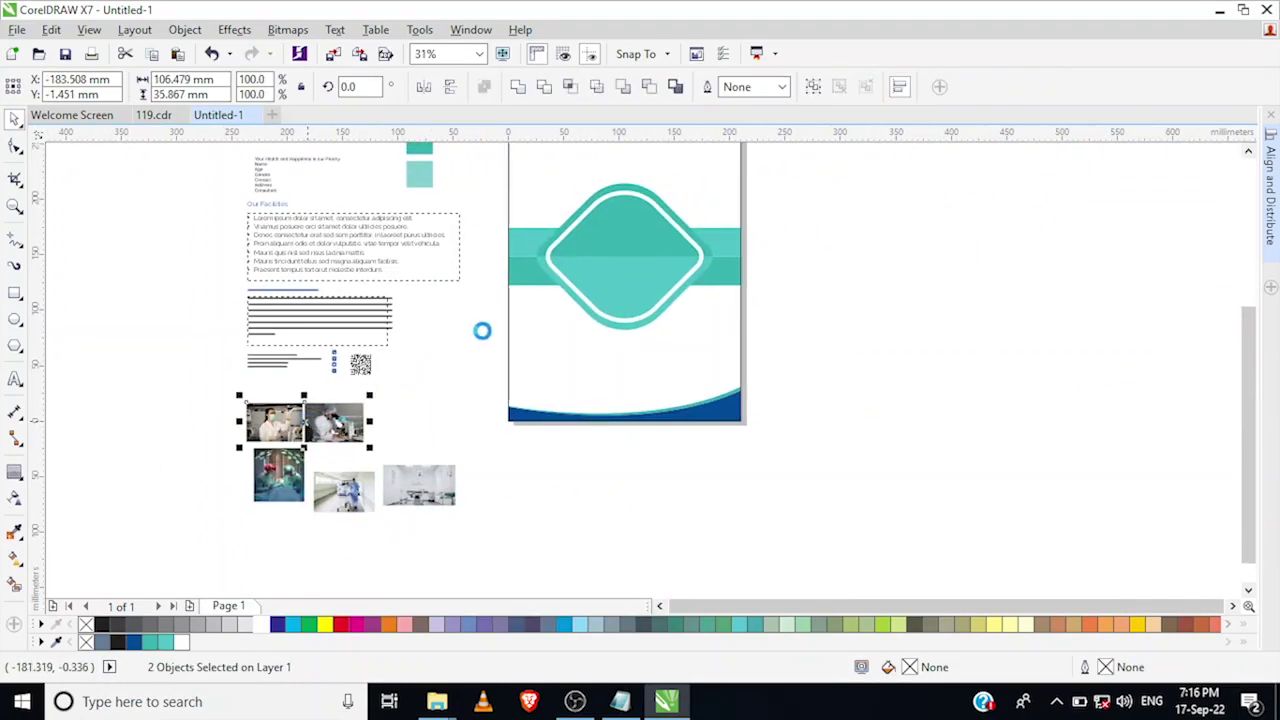
key("Delete")
- Open the page frame's PowerClip contents and paste the two cut photos there
scroll(560, 323, "up", 1)
left_click(488, 389)
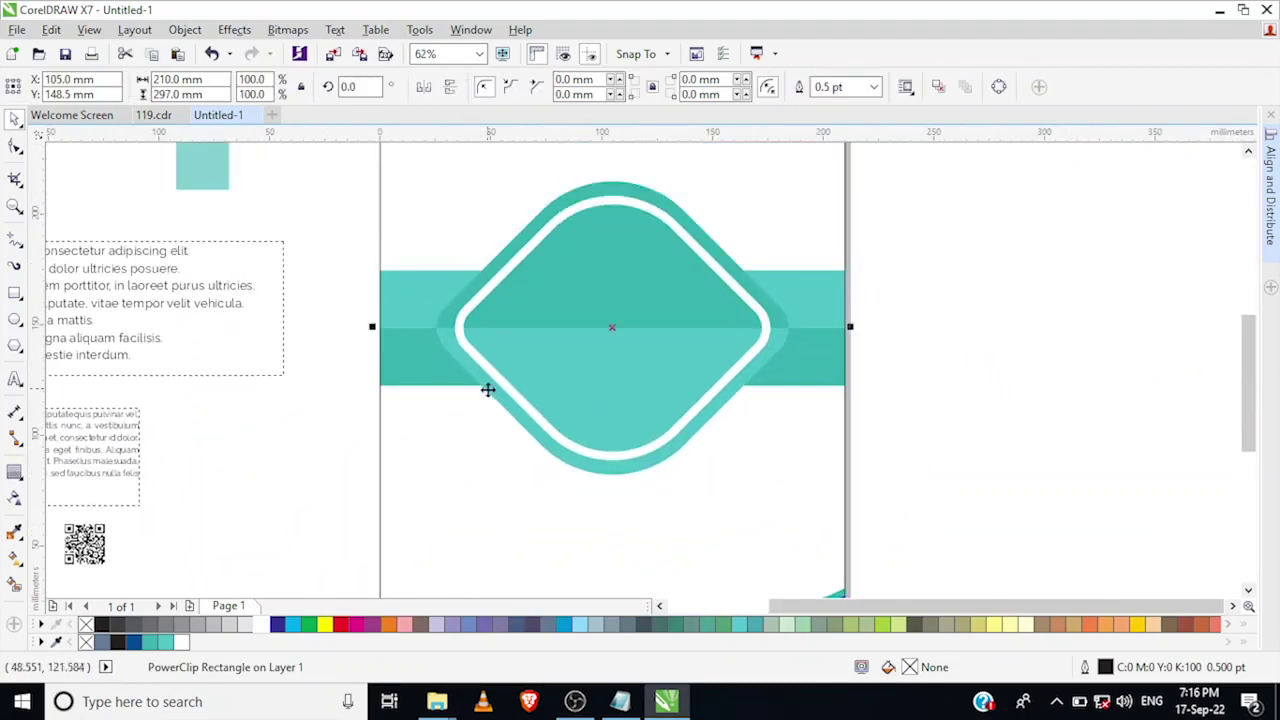
scroll(421, 284, "down", 1)
right_click(421, 284)
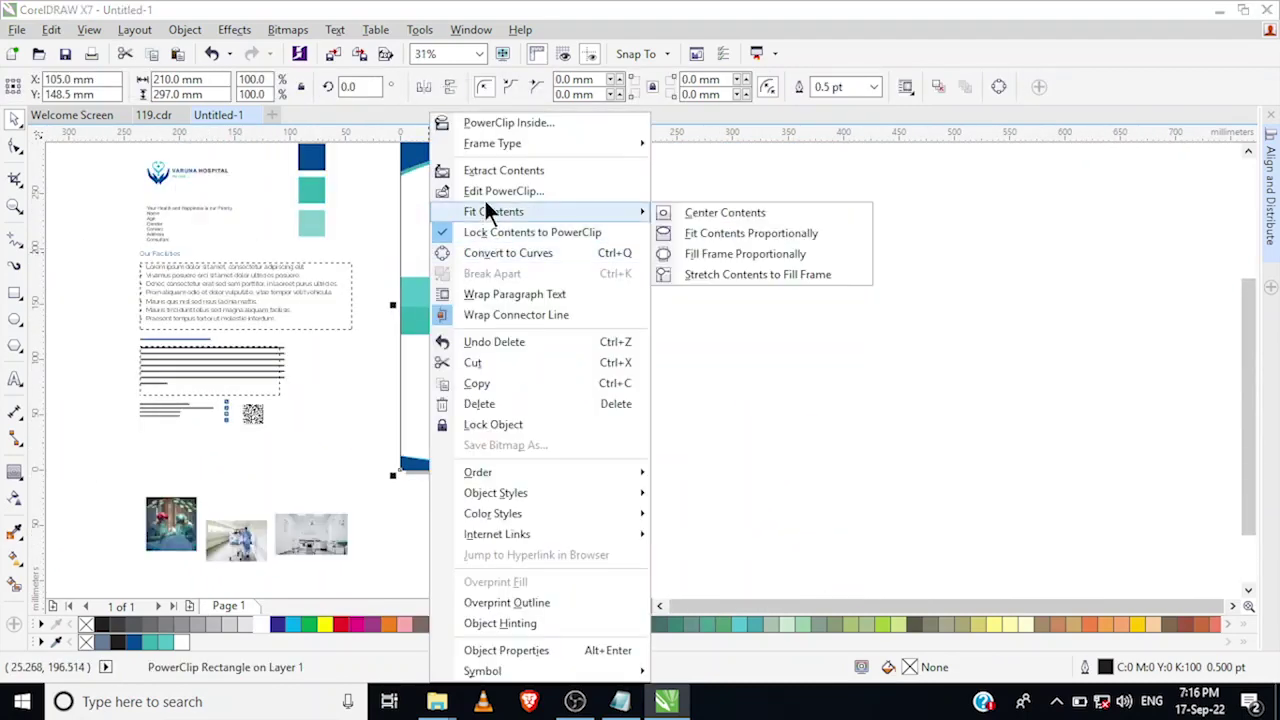
left_click(487, 188)
key("ctrl+v")
left_click(718, 425)
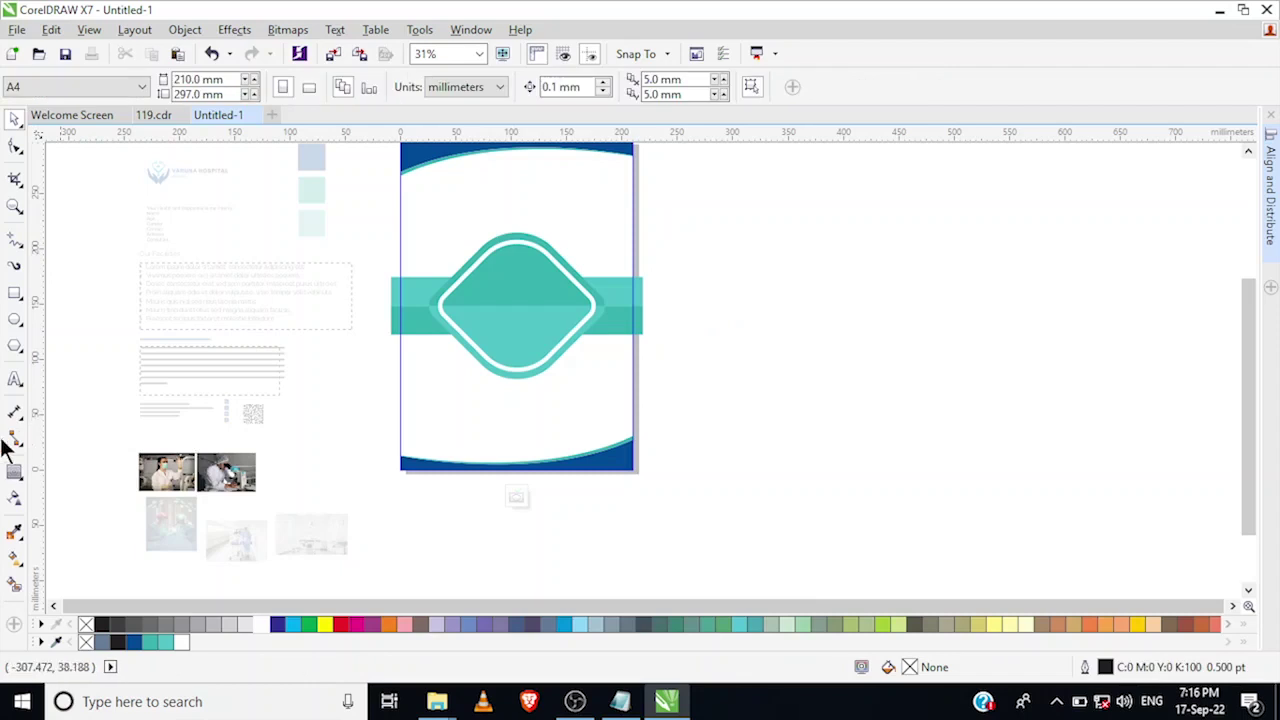
- PowerClip the masked woman's photo inside the white-outlined diamond and make it fill the frame proportionally
left_click(172, 471)
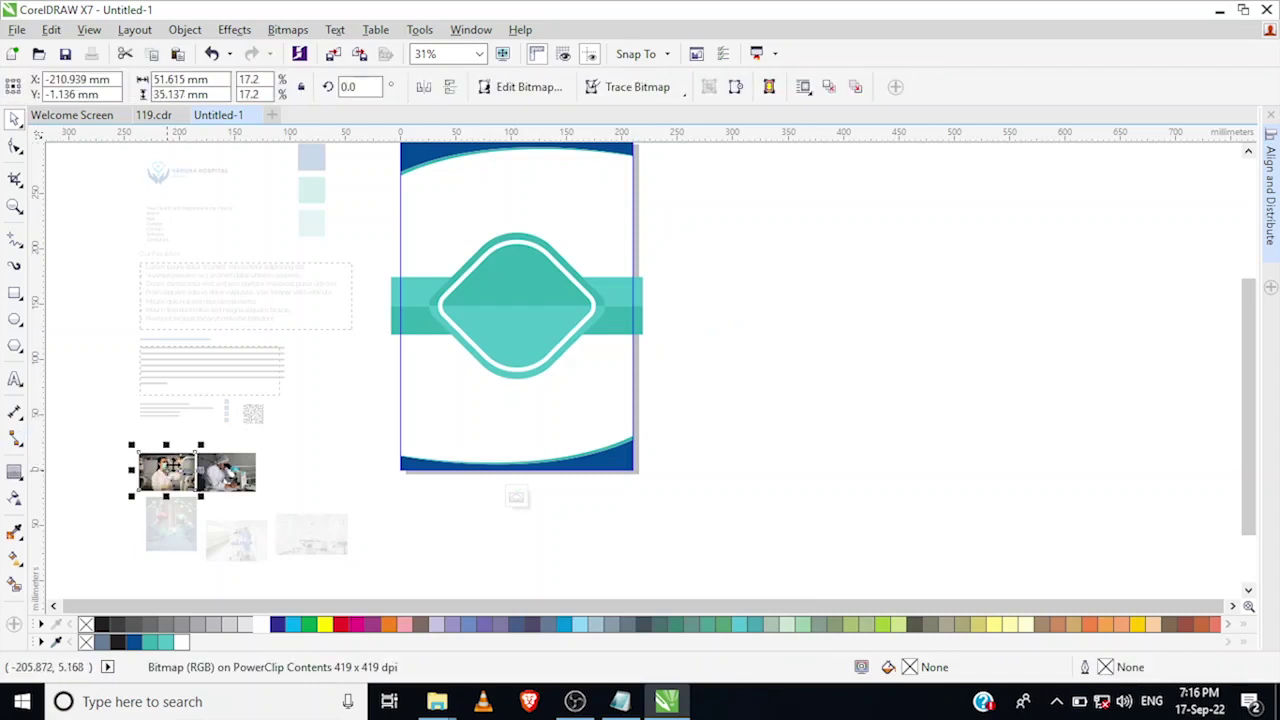
left_click_drag(172, 471, 488, 304)
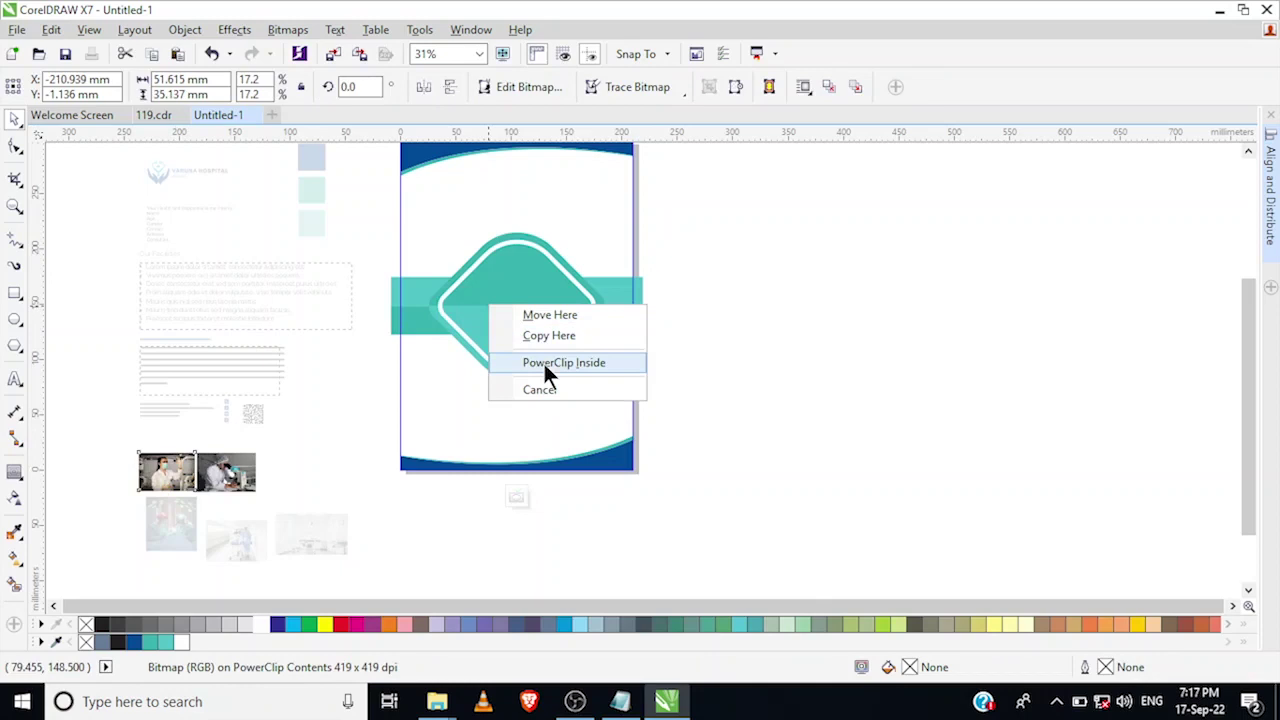
left_click(543, 361)
scroll(493, 318, "up", 2)
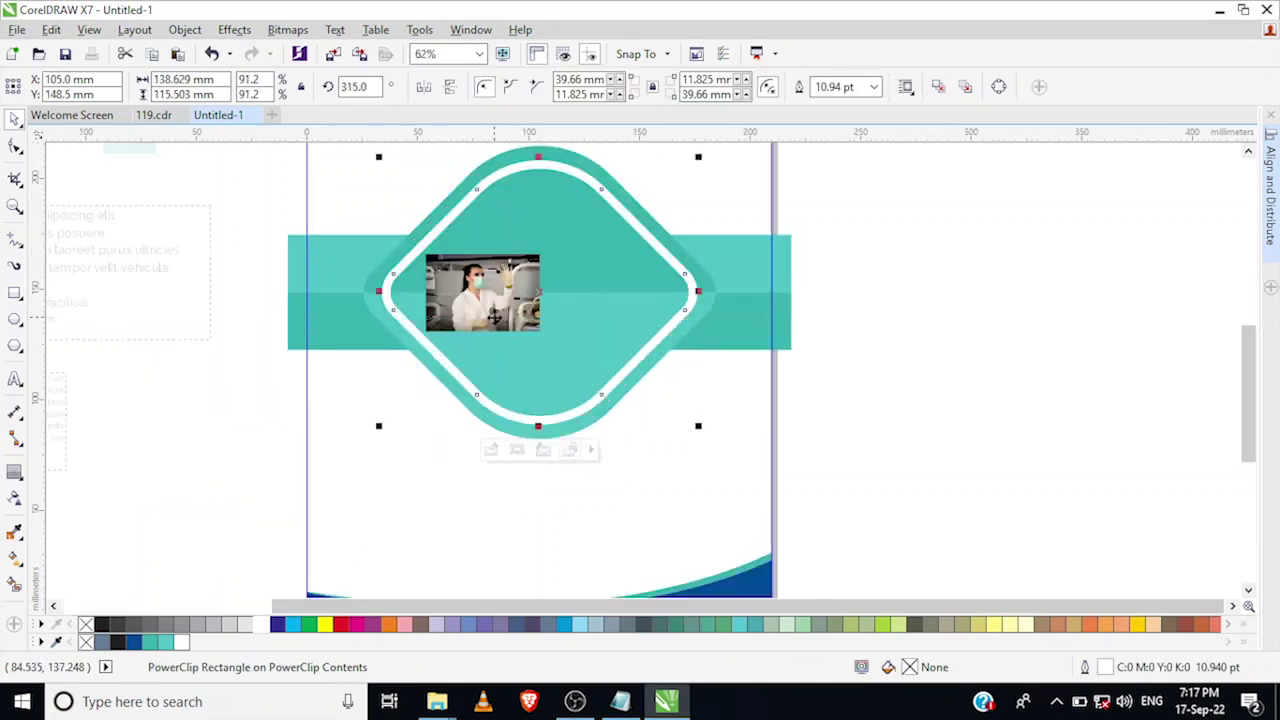
key("ctrl+z")
right_click(505, 232)
mouse_move(566, 200)
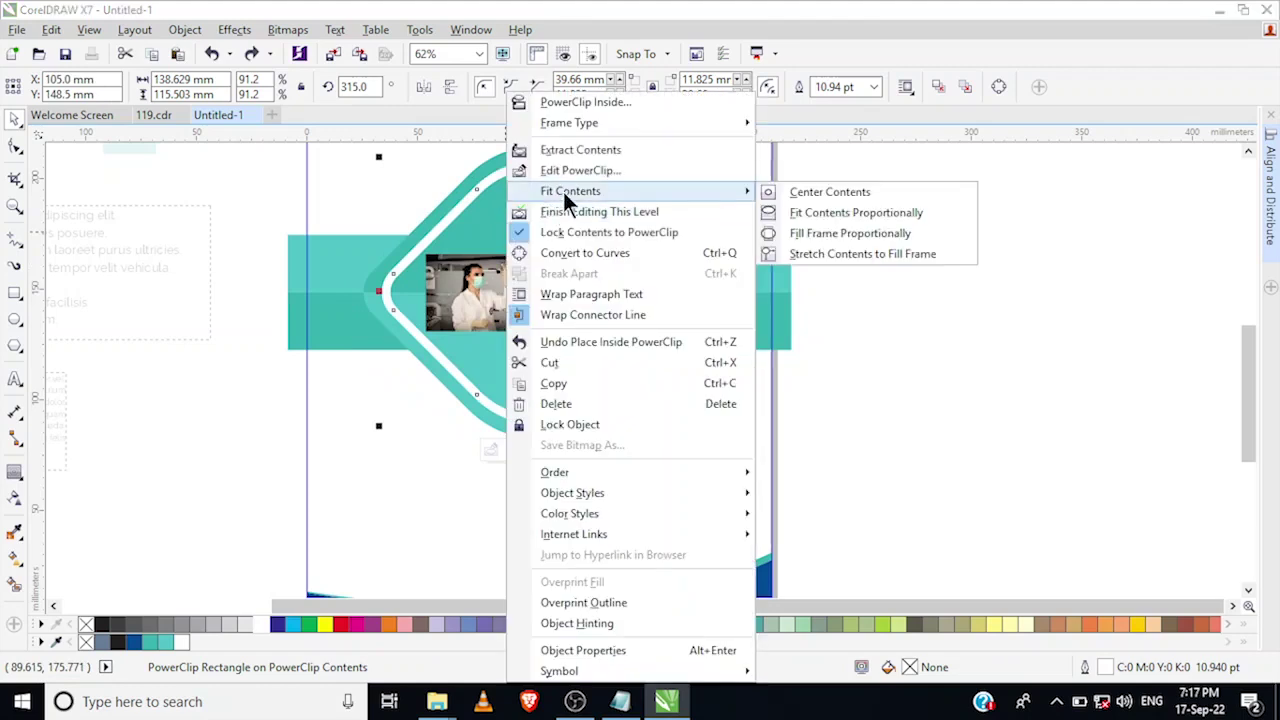
left_click(806, 227)
scroll(731, 280, "up", 2)
left_click(769, 349)
left_click(531, 349)
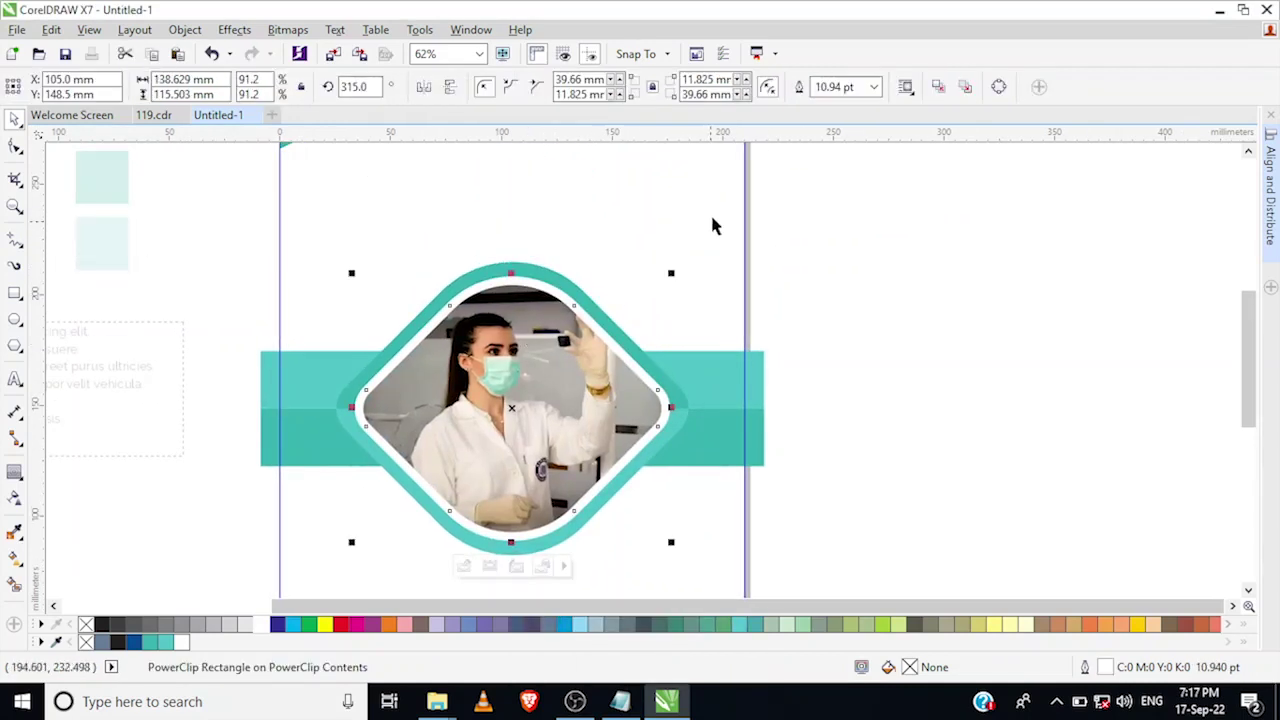
- Set the white outline of the photo diamond to 8 pt
left_click(875, 87)
left_click(836, 233)
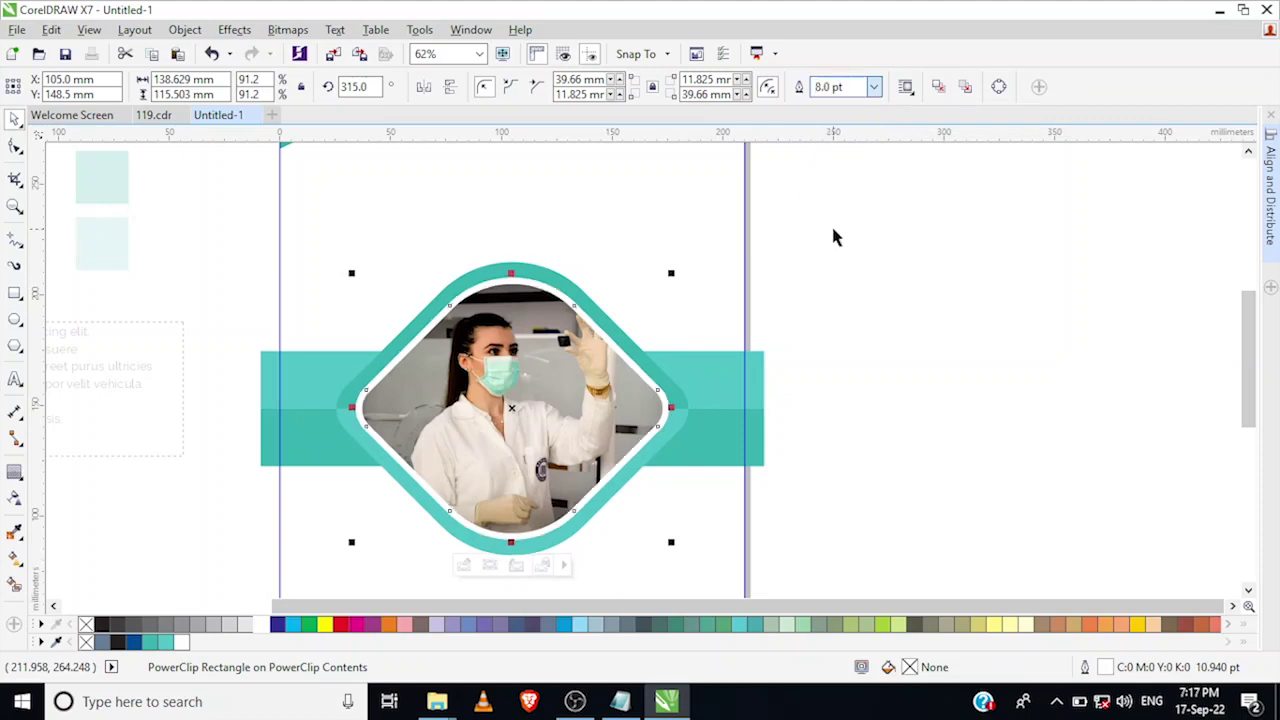
scroll(777, 263, "down", 2)
scroll(655, 328, "up", 2)
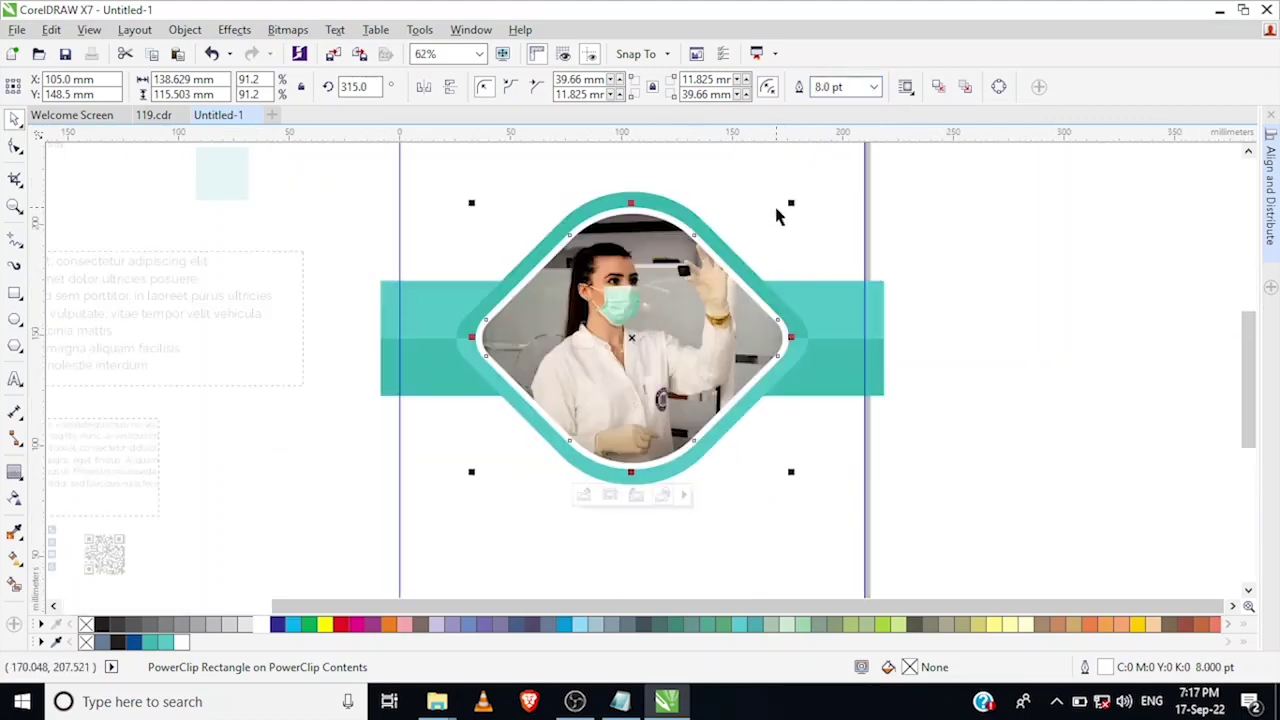
left_click_drag(667, 297, 345, 312)
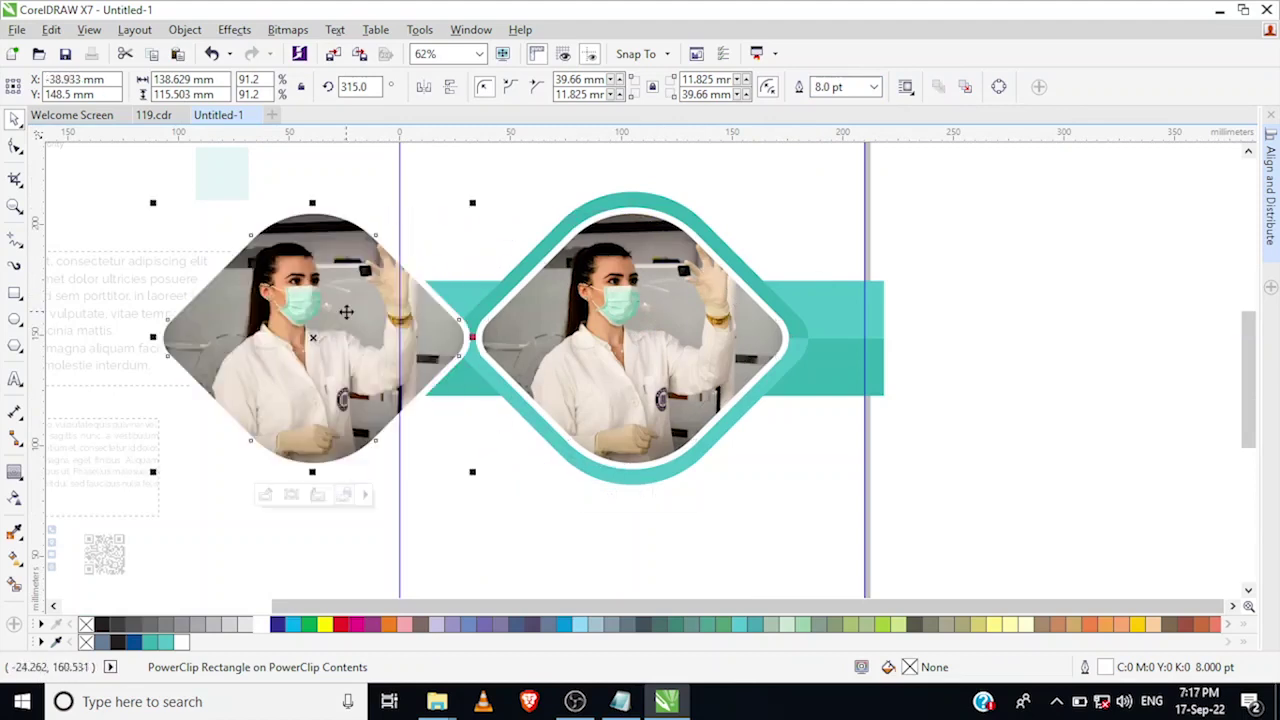
key("ctrl+z")
left_click(862, 264)
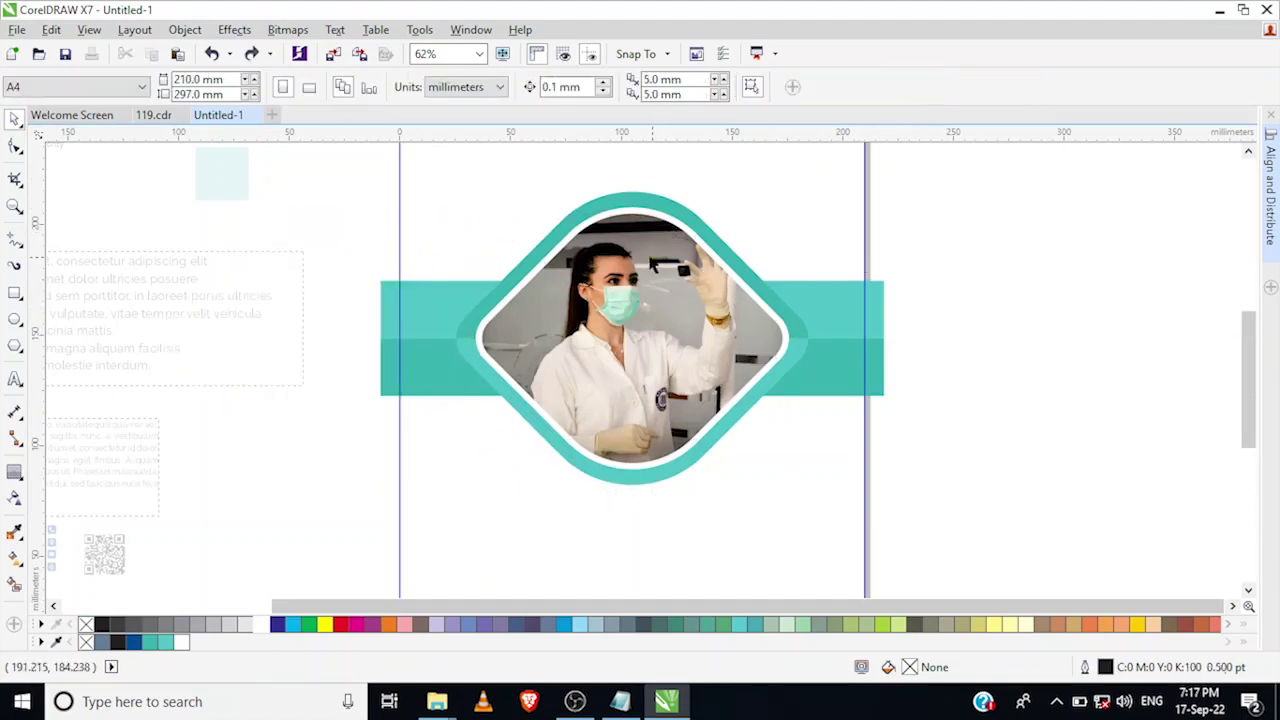
- Duplicate the photo diamond with both teal halves, scale the copy down and place it over the large diamond's lower-left edge
left_click(640, 203)
left_click(478, 368, "shift")
left_click(581, 336, "shift")
left_click_drag(586, 330, 402, 398)
key("ctrl+z")
left_click_drag(655, 295, 271, 329)
left_click_drag(430, 184, 428, 252)
left_click_drag(276, 356, 494, 437)
- Reduce the small photo diamond to about 74 × 61 mm and shift it slightly right along the large diamond's edge
scroll(561, 416, "up", 2)
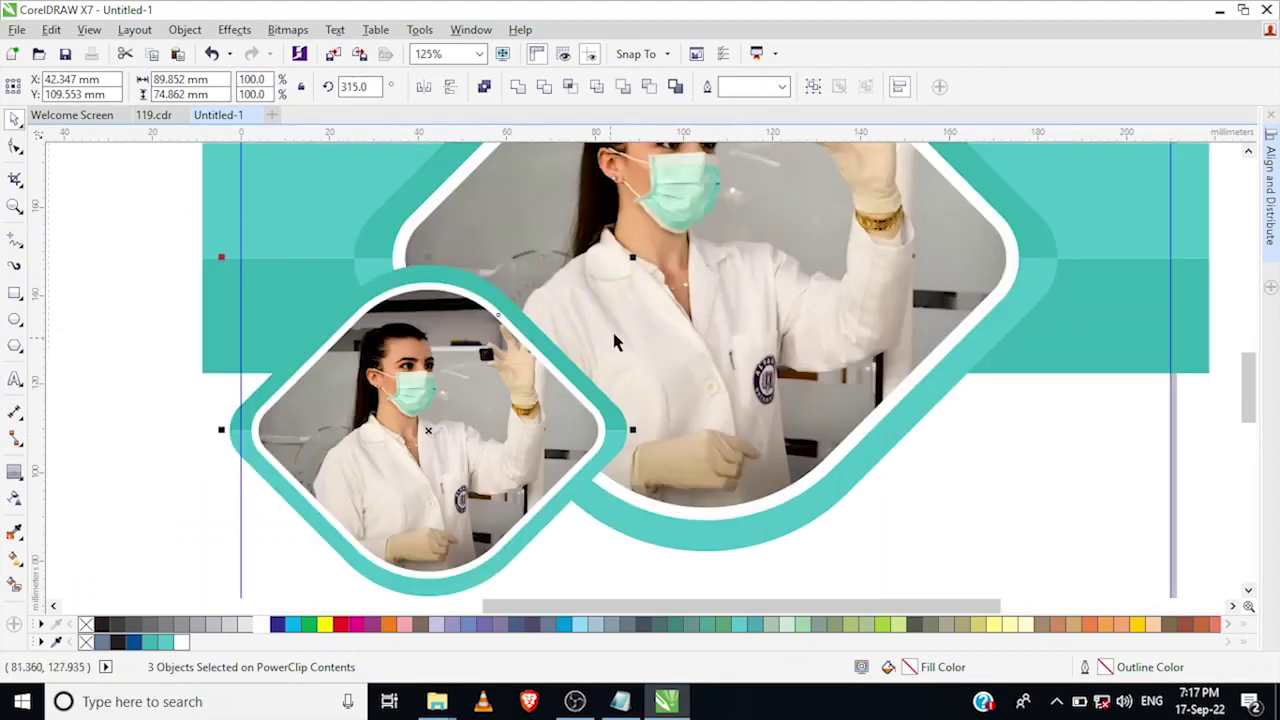
left_click_drag(631, 261, 643, 291)
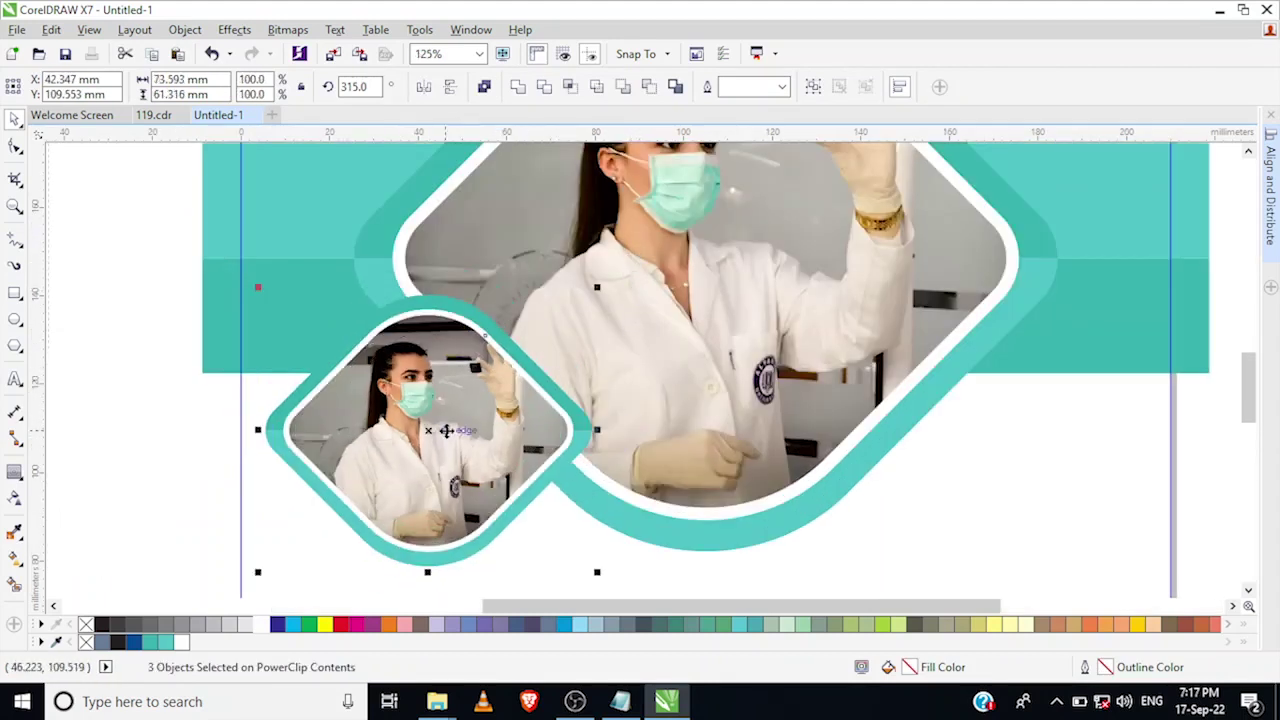
left_click_drag(446, 431, 482, 434)
scroll(476, 434, "down", 2)
- Move the microscope photo into the small diamond's PowerClip contents and delete the masked woman's photo there
left_click(271, 478)
left_click_drag(250, 546, 406, 437)
scroll(465, 450, "up", 2)
left_click(484, 368)
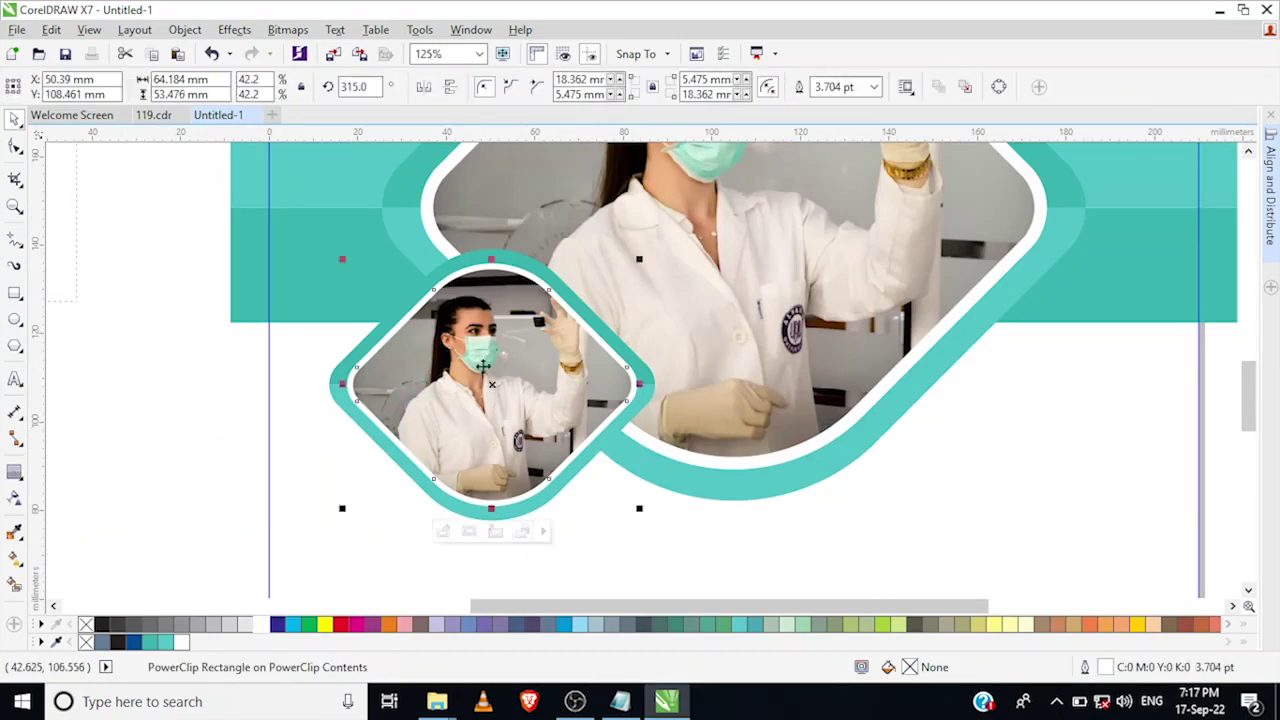
right_click(465, 340)
left_click(513, 171)
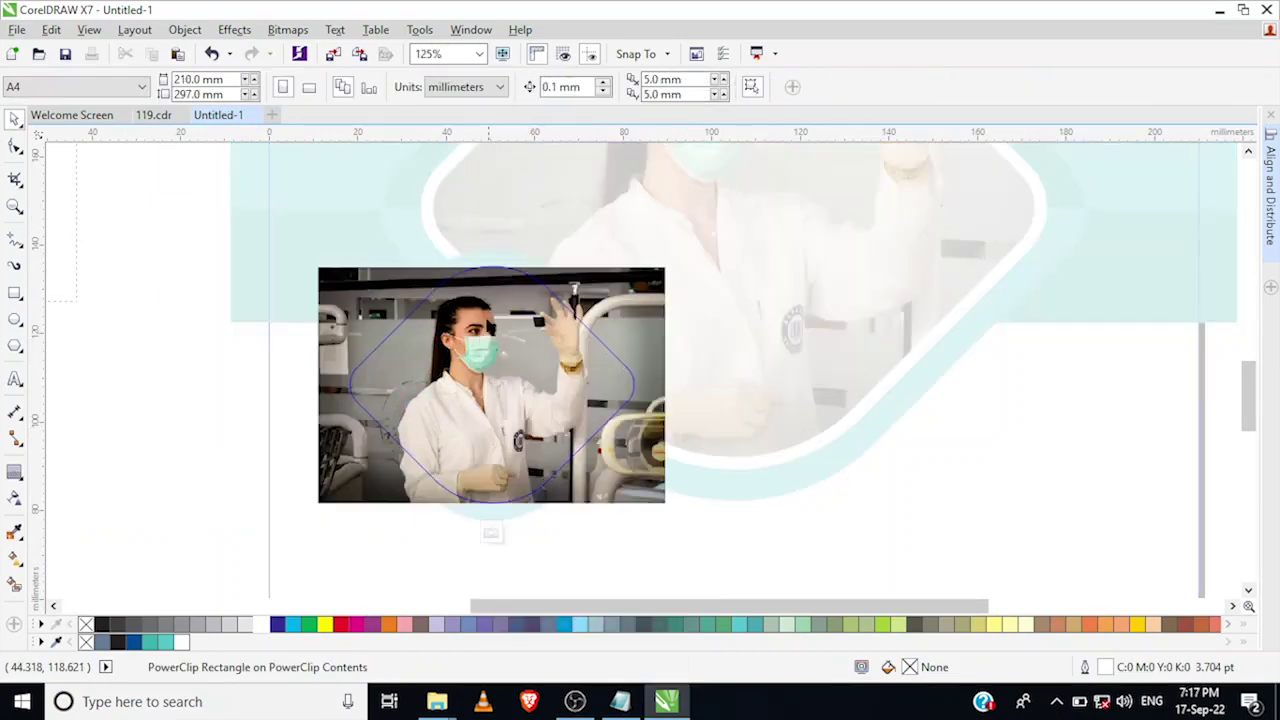
left_click(453, 375)
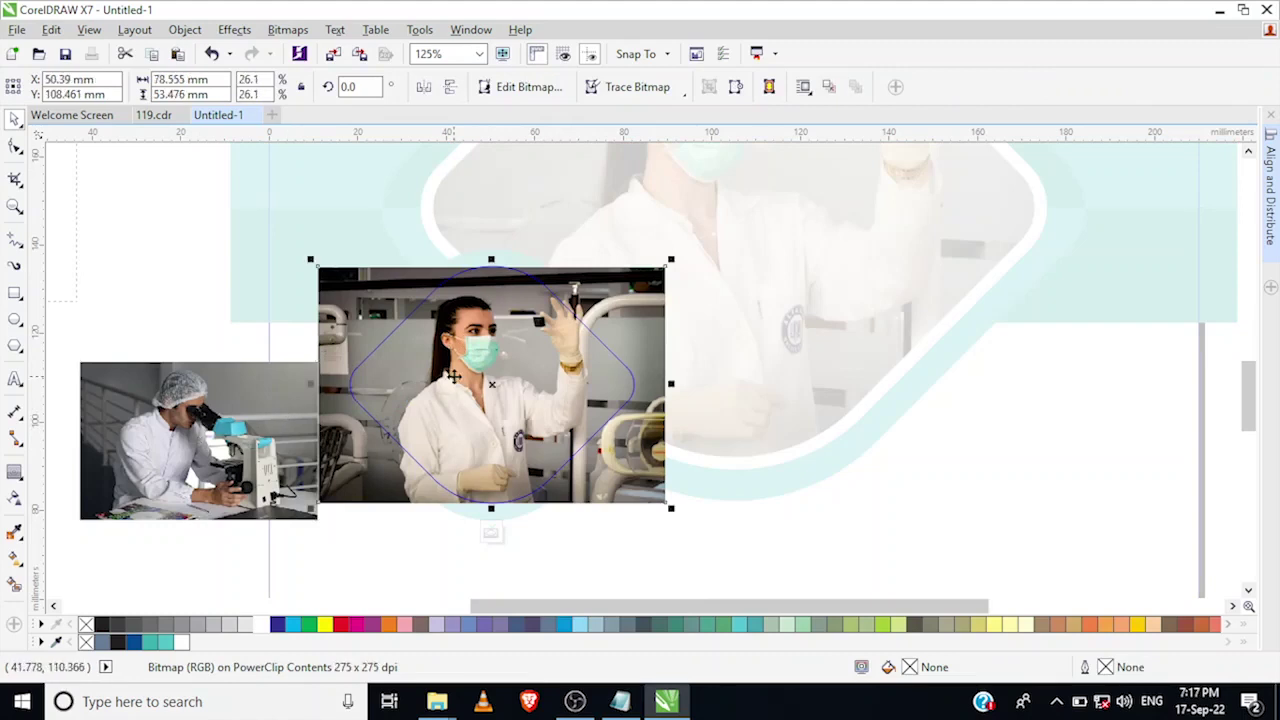
key("Delete")
left_click(261, 425)
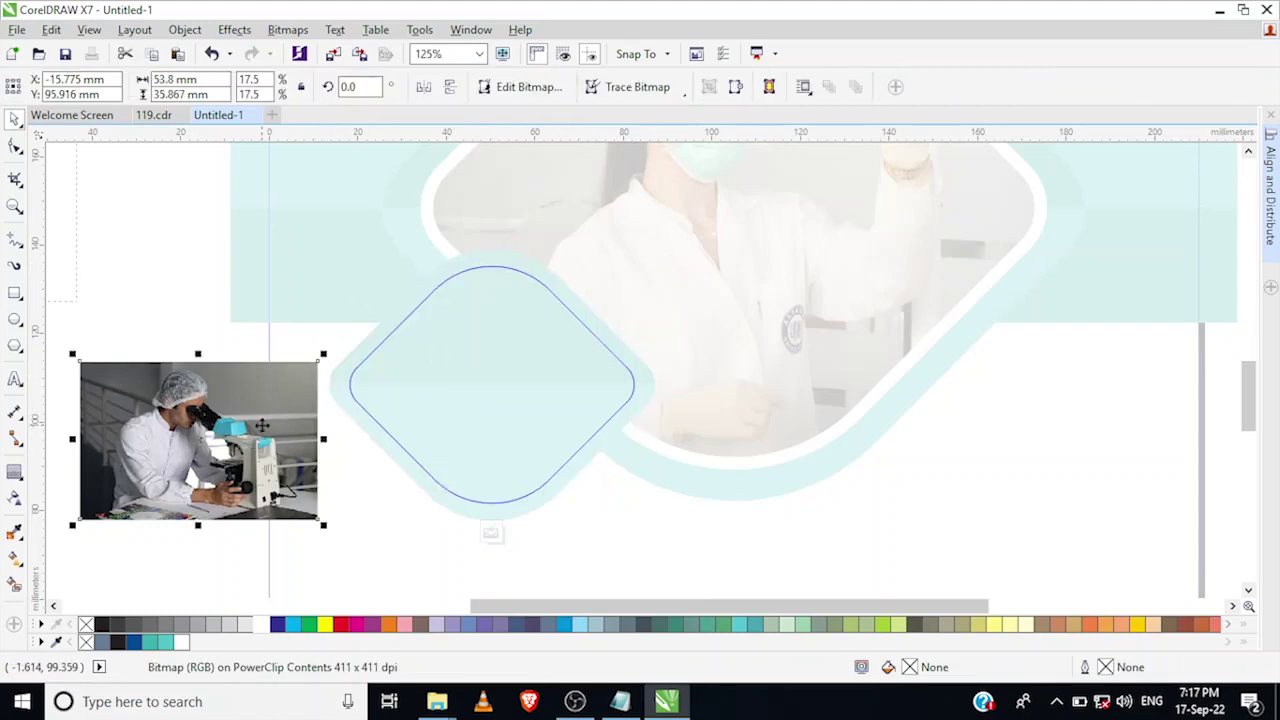
- Enlarge the microscope photo to about 82 × 55 mm over the small diamond frame and finish editing its contents
left_click_drag(208, 450, 499, 387)
left_click_drag(611, 461, 652, 509)
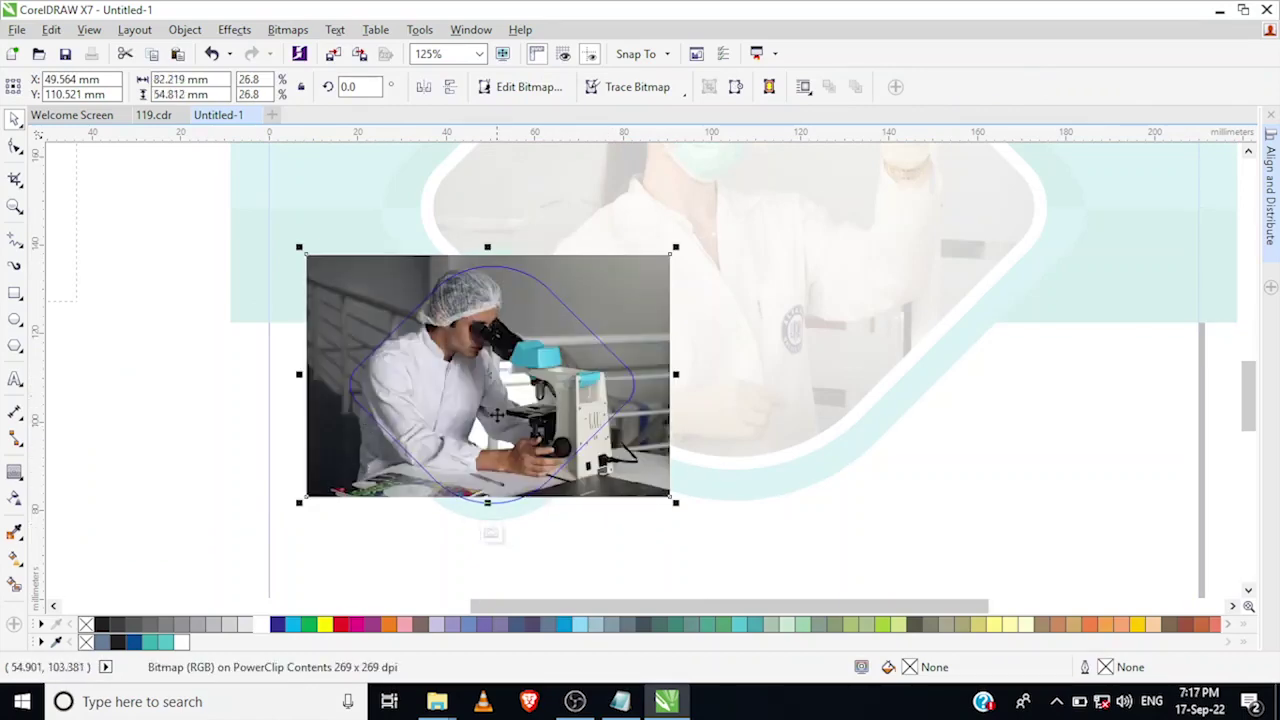
scroll(490, 398, "up", 2)
scroll(490, 398, "down", 5)
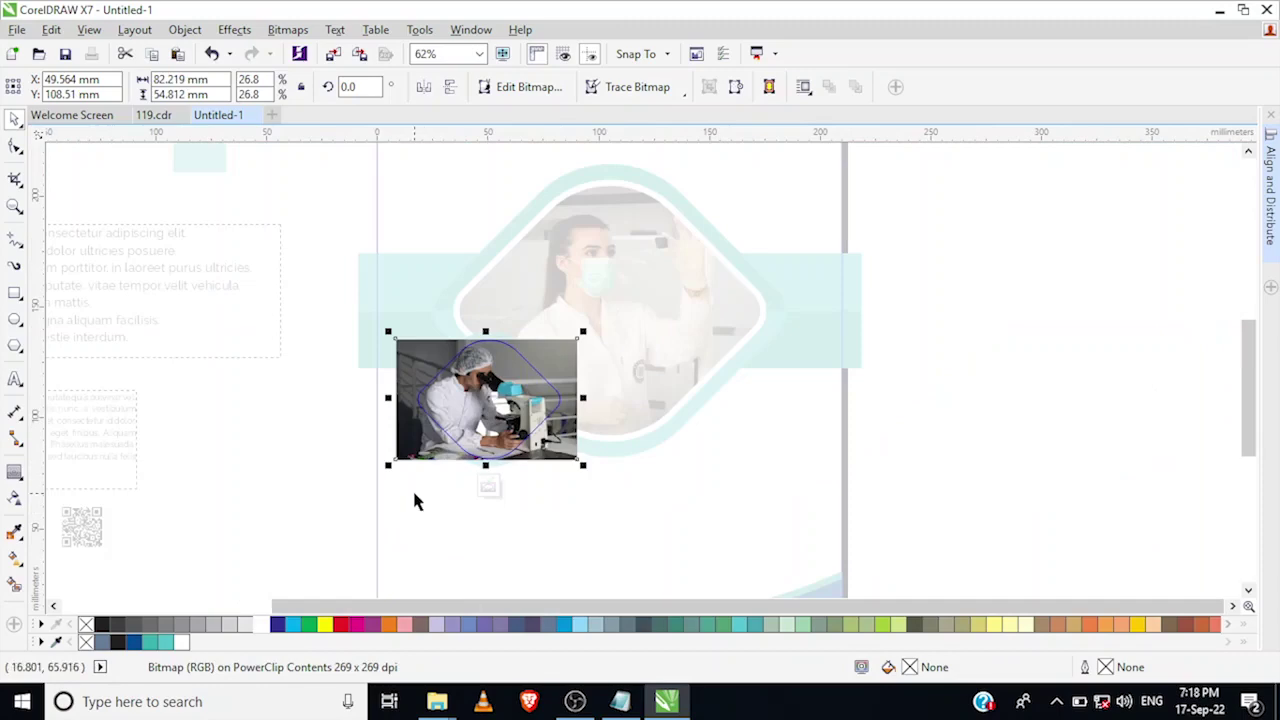
left_click(491, 486)
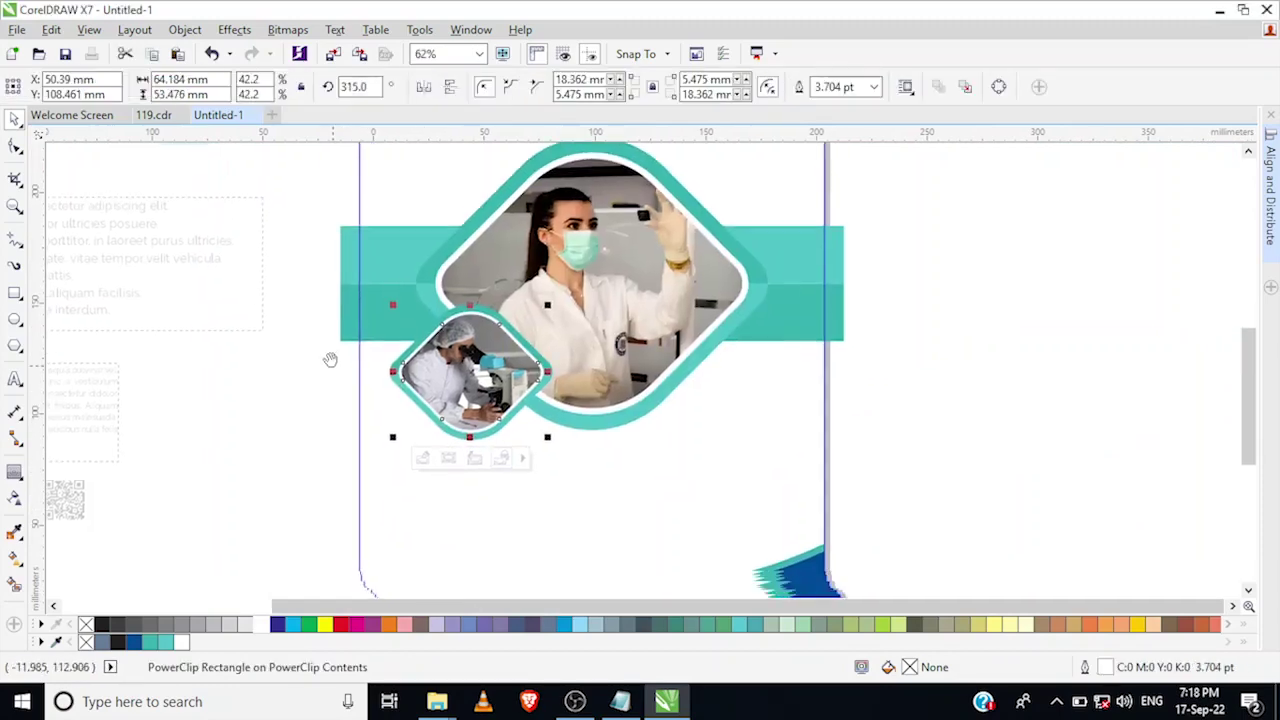
- Finish editing the page frame's PowerClip contents and check the whole page beside the source texts
left_click(957, 428)
left_click_drag(607, 475, 566, 343)
left_click(548, 474)
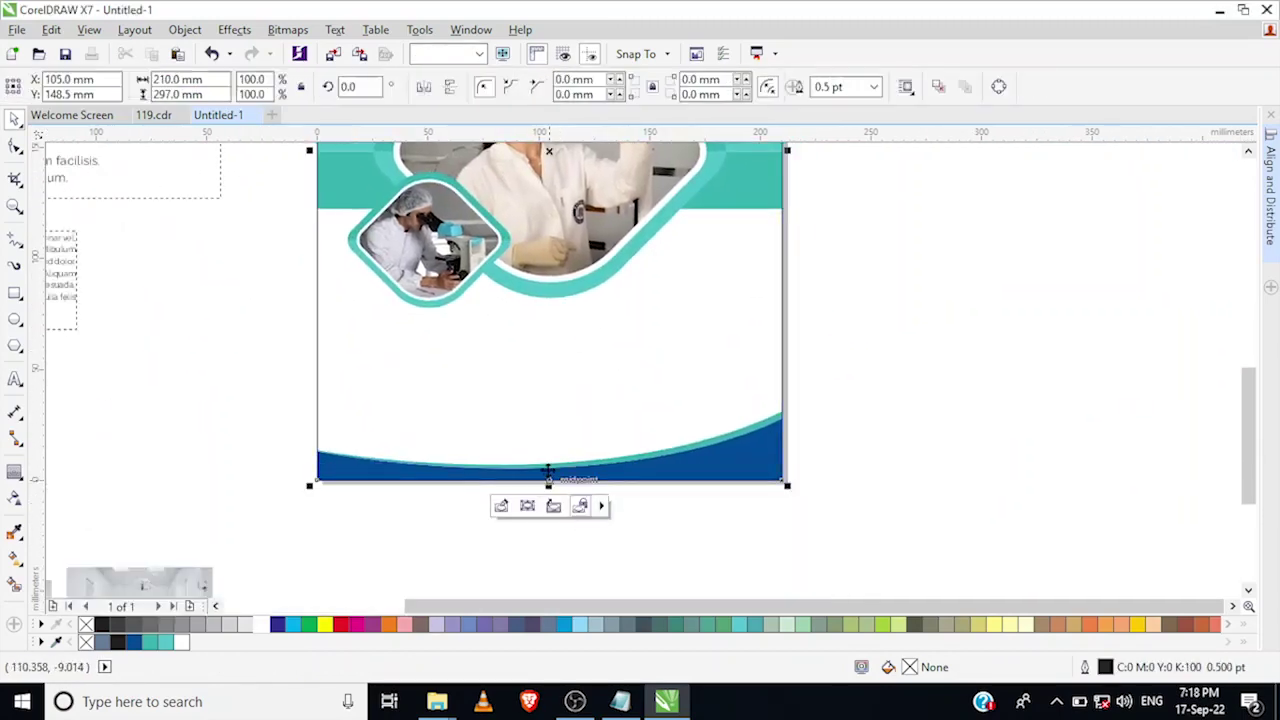
scroll(548, 474, "down", 3)
left_click(686, 322)
left_click_drag(534, 240, 540, 343)
left_click(535, 276)
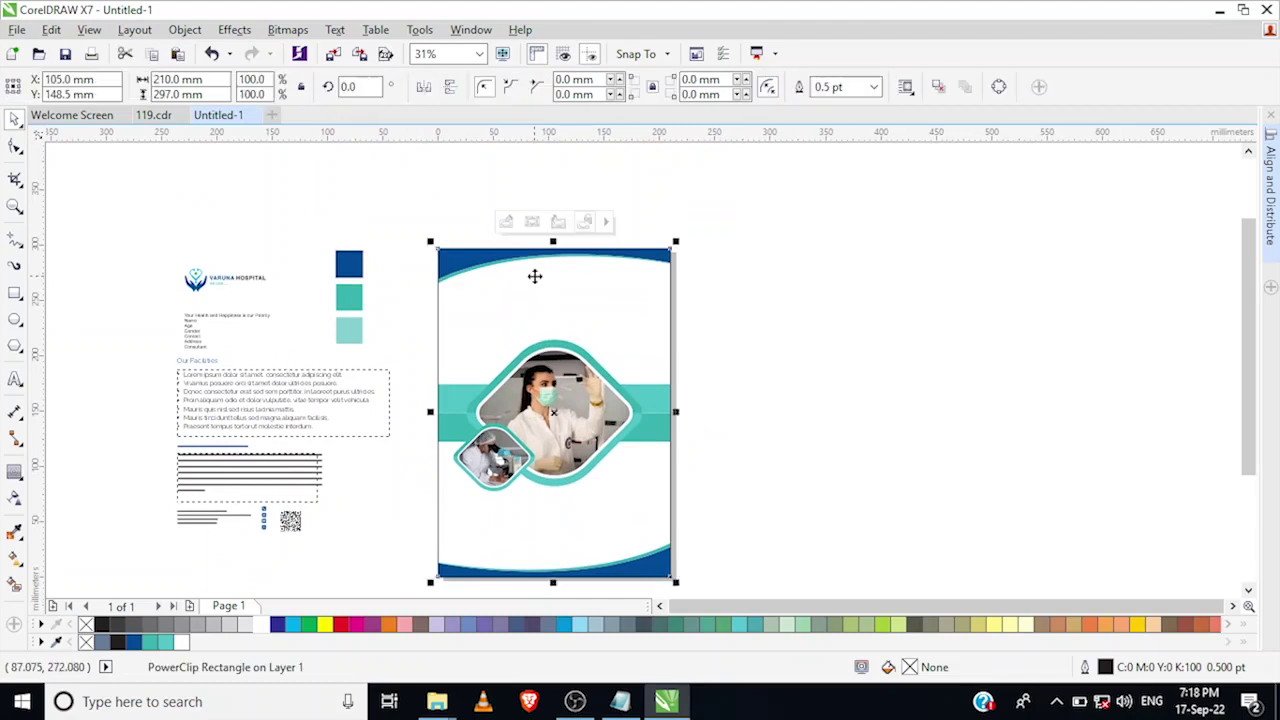
scroll(535, 276, "up", 1)
left_click(303, 230)
left_click(515, 210)
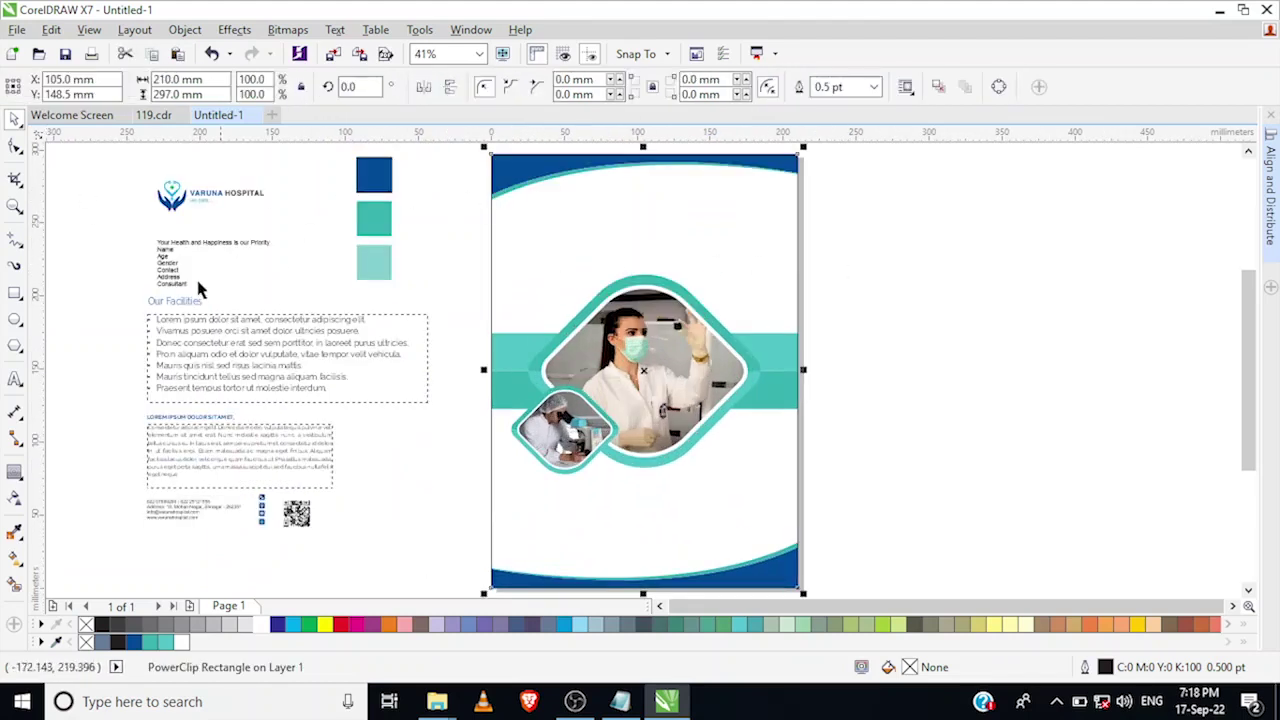
- Add a one-step inside contour with a 12 mm offset to the page frame
left_click(14, 478)
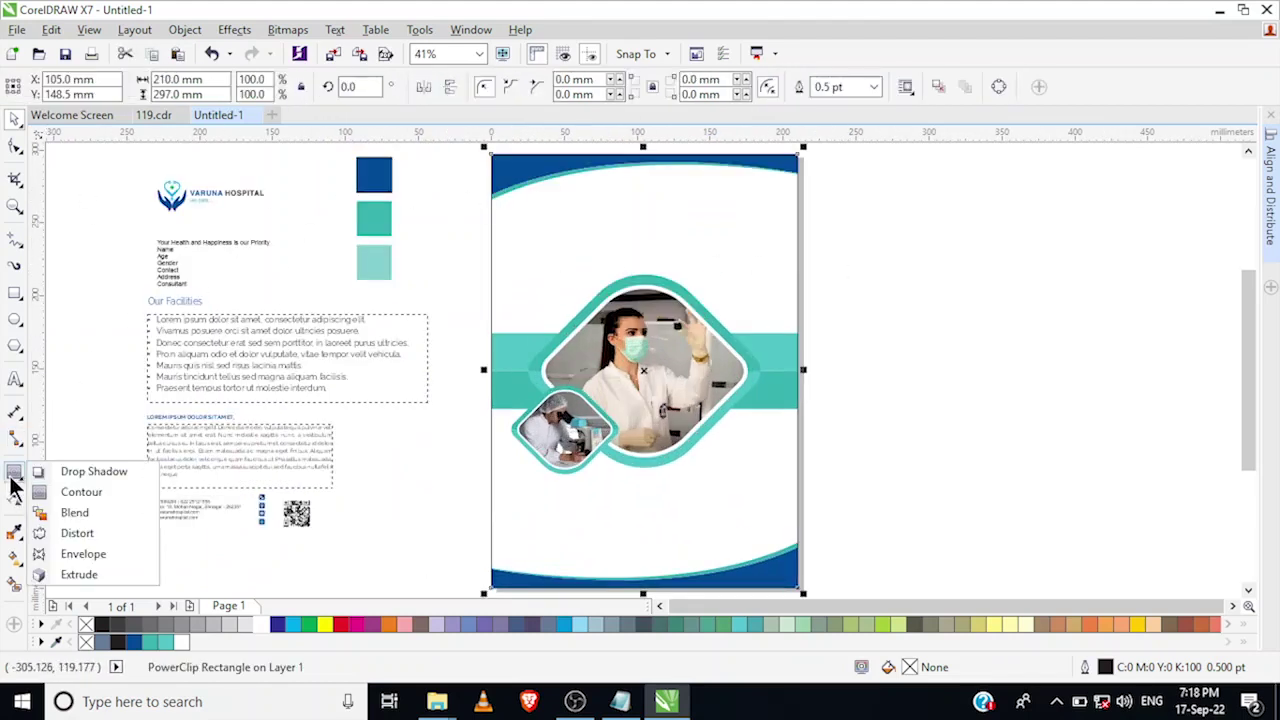
left_click(75, 492)
left_click(431, 86)
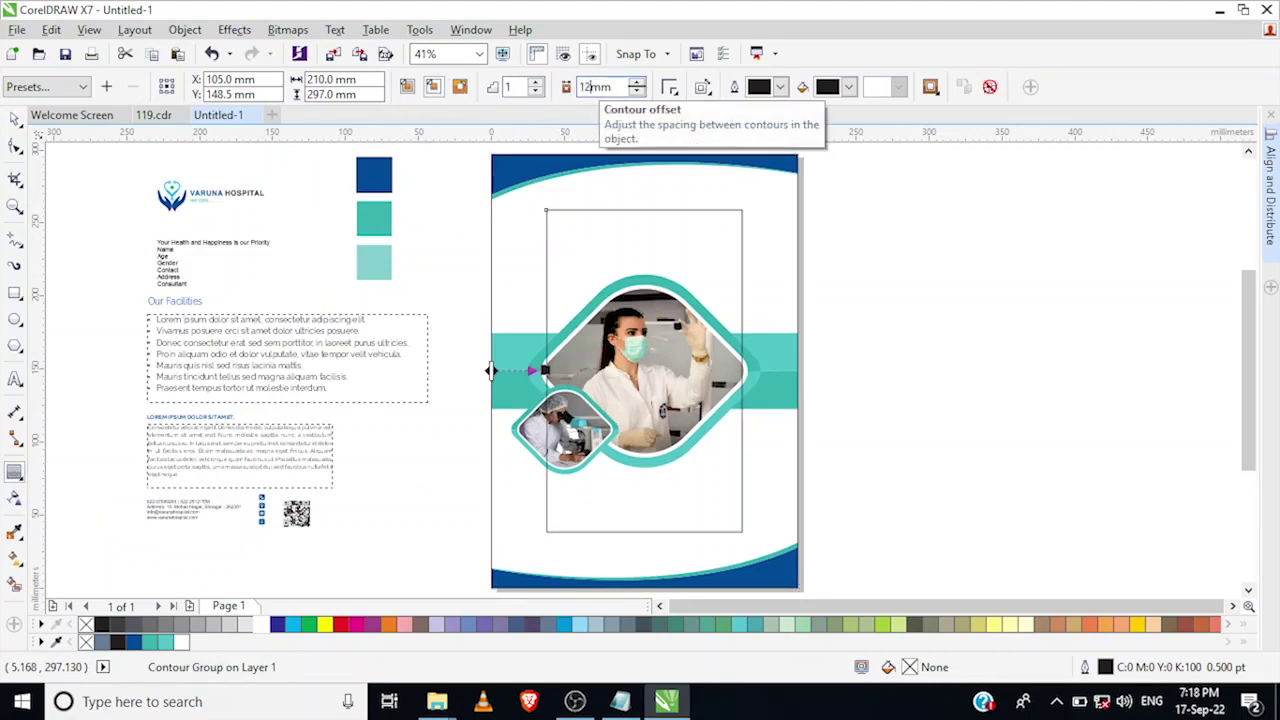
key("Return")
key("space")
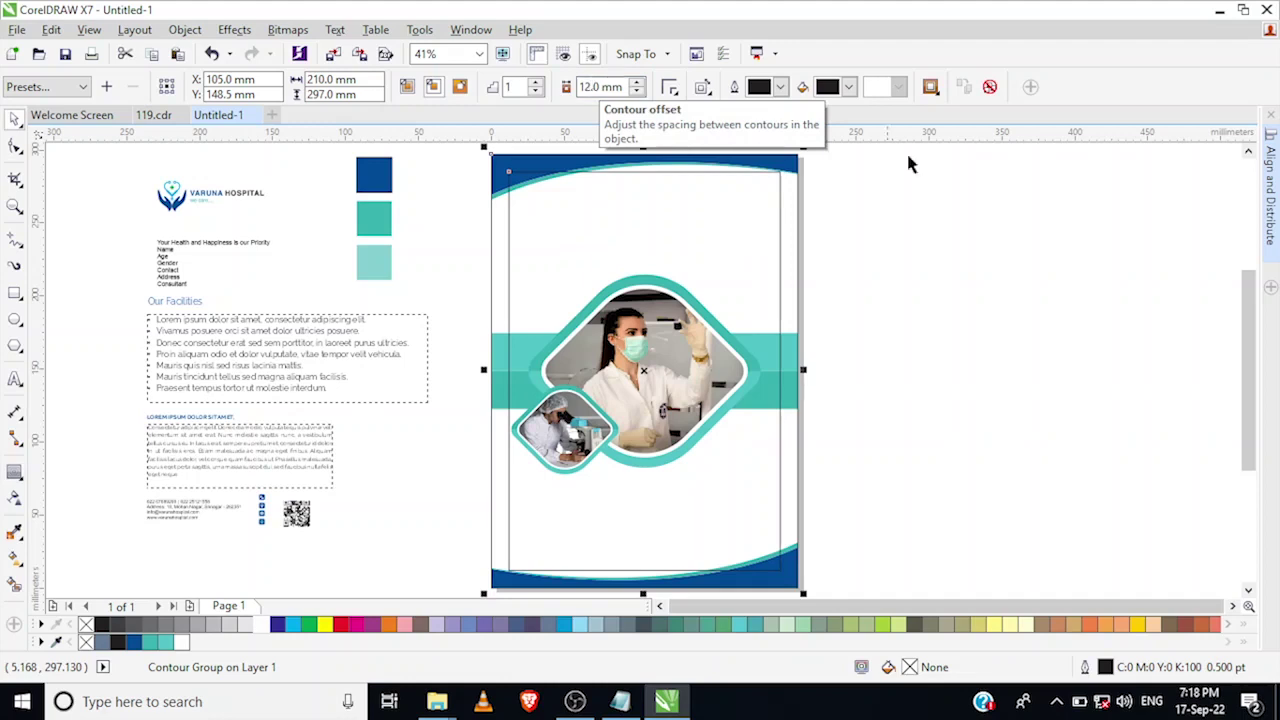
key("space")
left_click(917, 240)
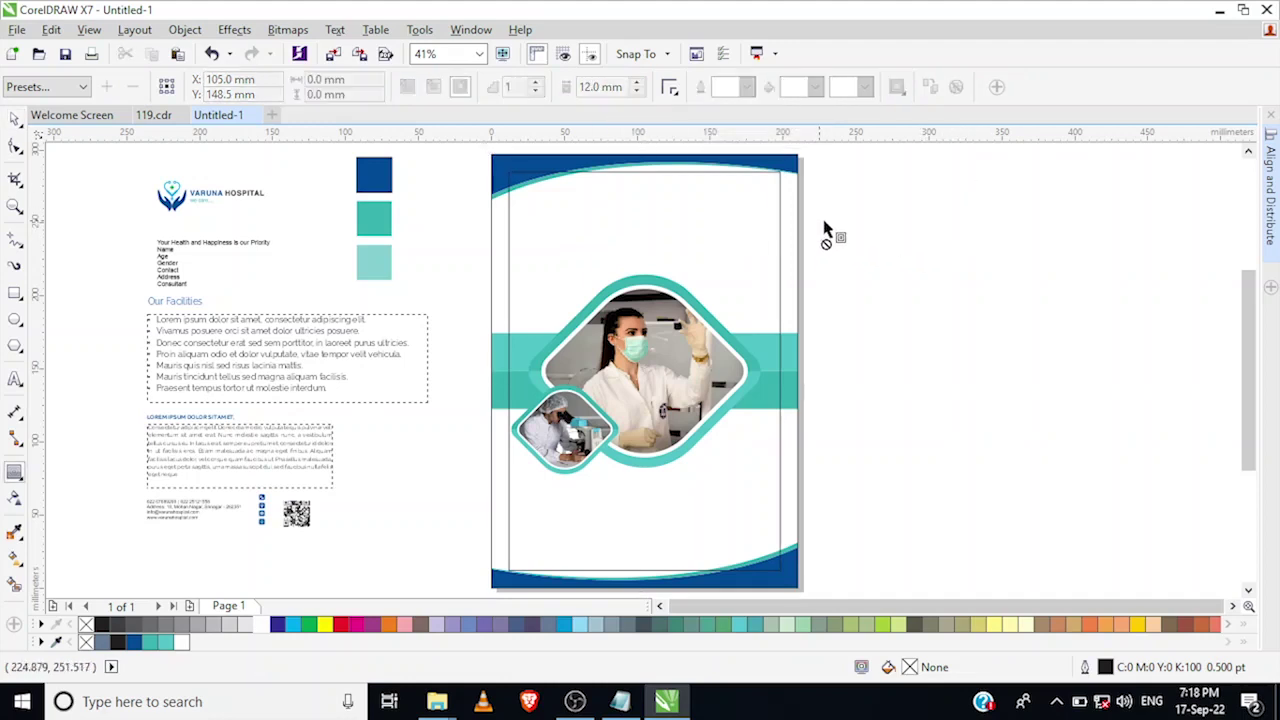
key("space")
- Break the page frame's contour group apart so the inner margin rectangle becomes a separate object
left_click(770, 211)
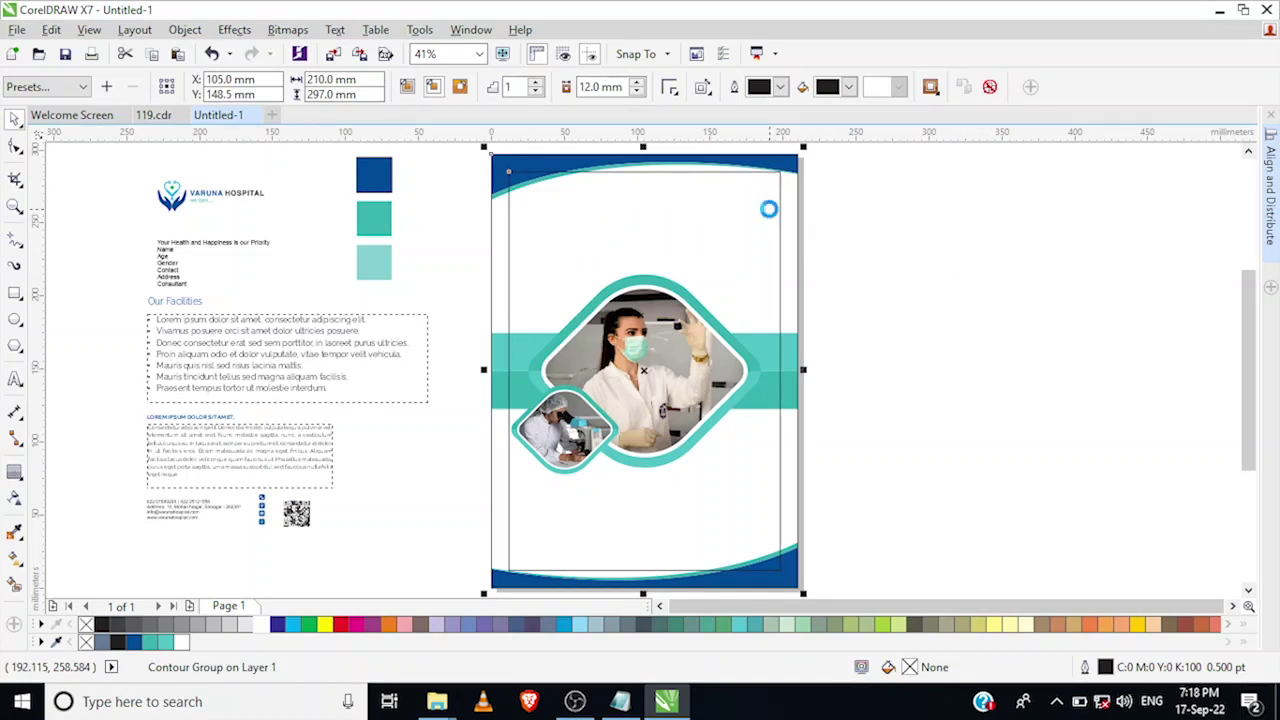
key("ctrl+k")
left_click(770, 210, "shift")
left_click(185, 29)
left_click(217, 309)
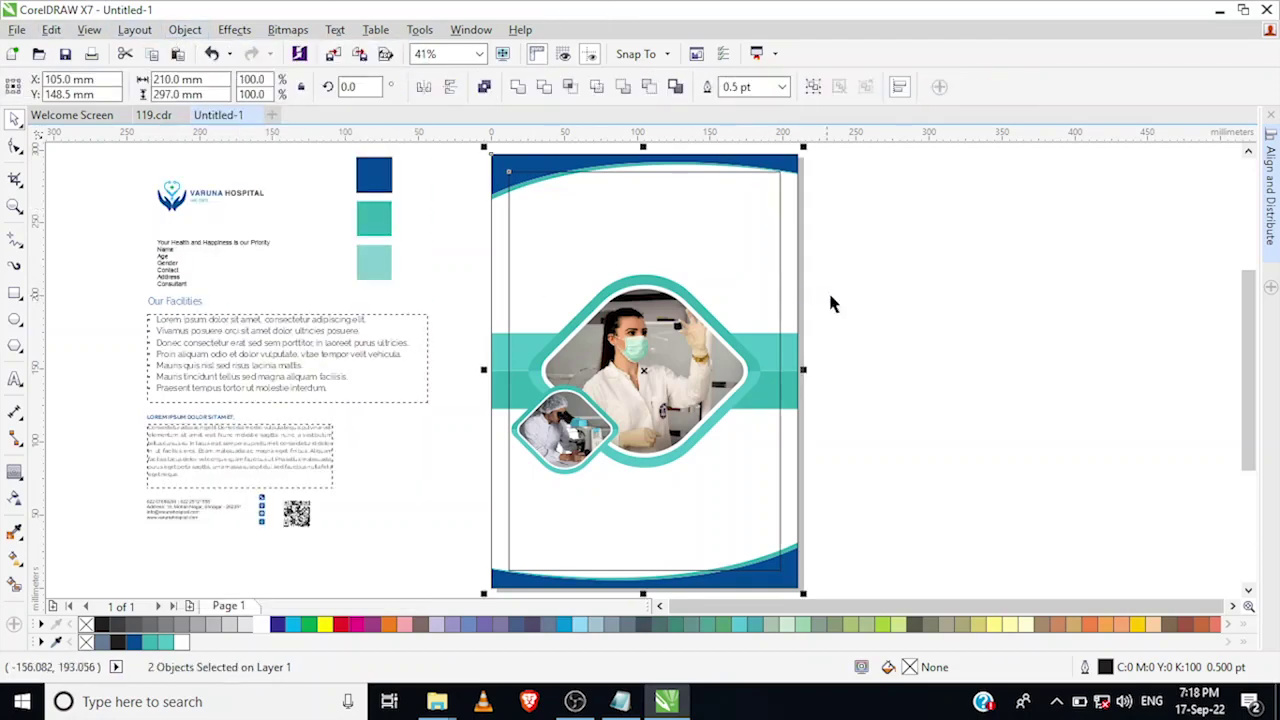
- Move the Varuna Hospital logo onto the page and align it to the top and right edges of the margin rectangle
left_click(586, 197)
left_click_drag(200, 194, 660, 219)
scroll(795, 182, "up", 2)
left_click(688, 253, "shift")
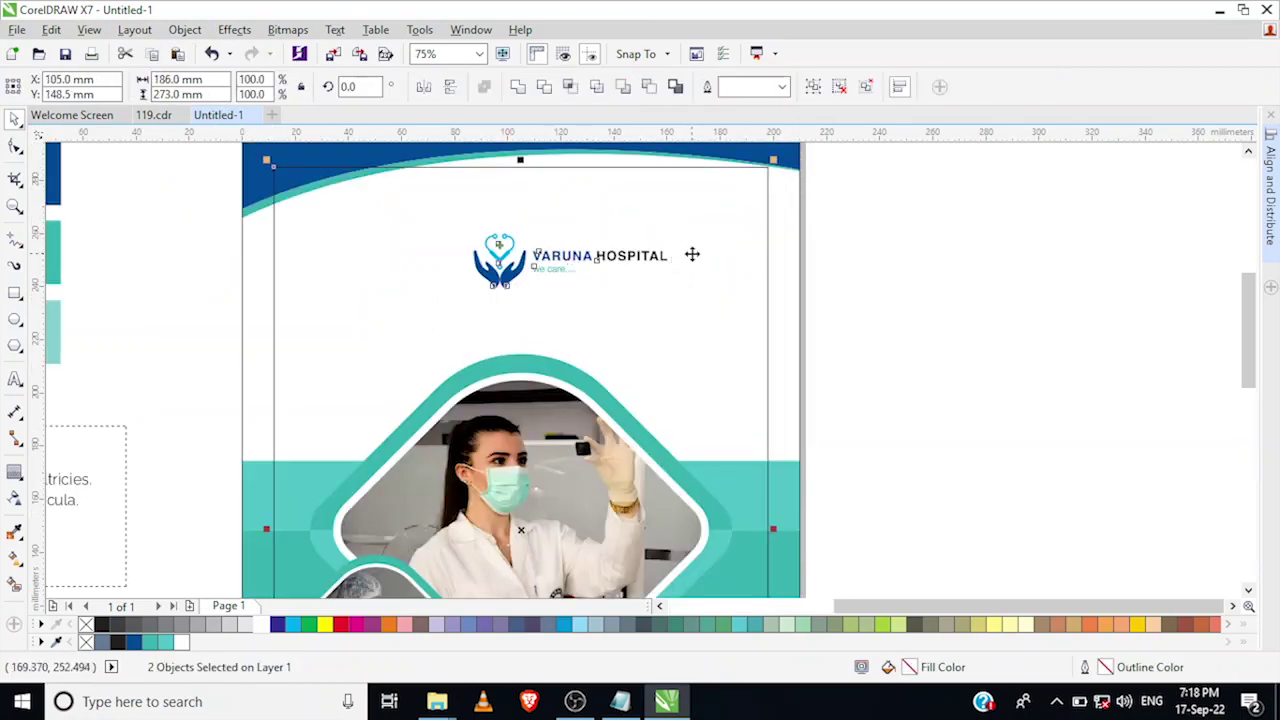
key("t")
key("r")
left_click(812, 243)
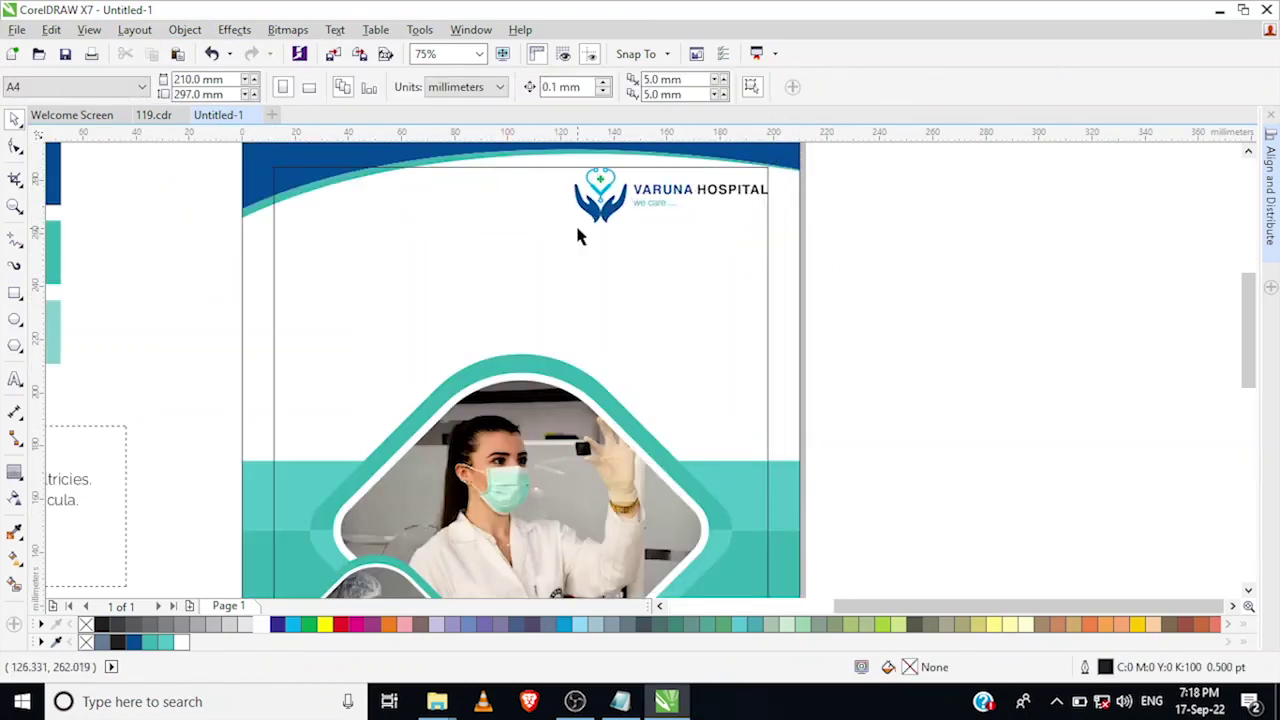
left_click(668, 198)
left_click_drag(663, 213, 646, 268)
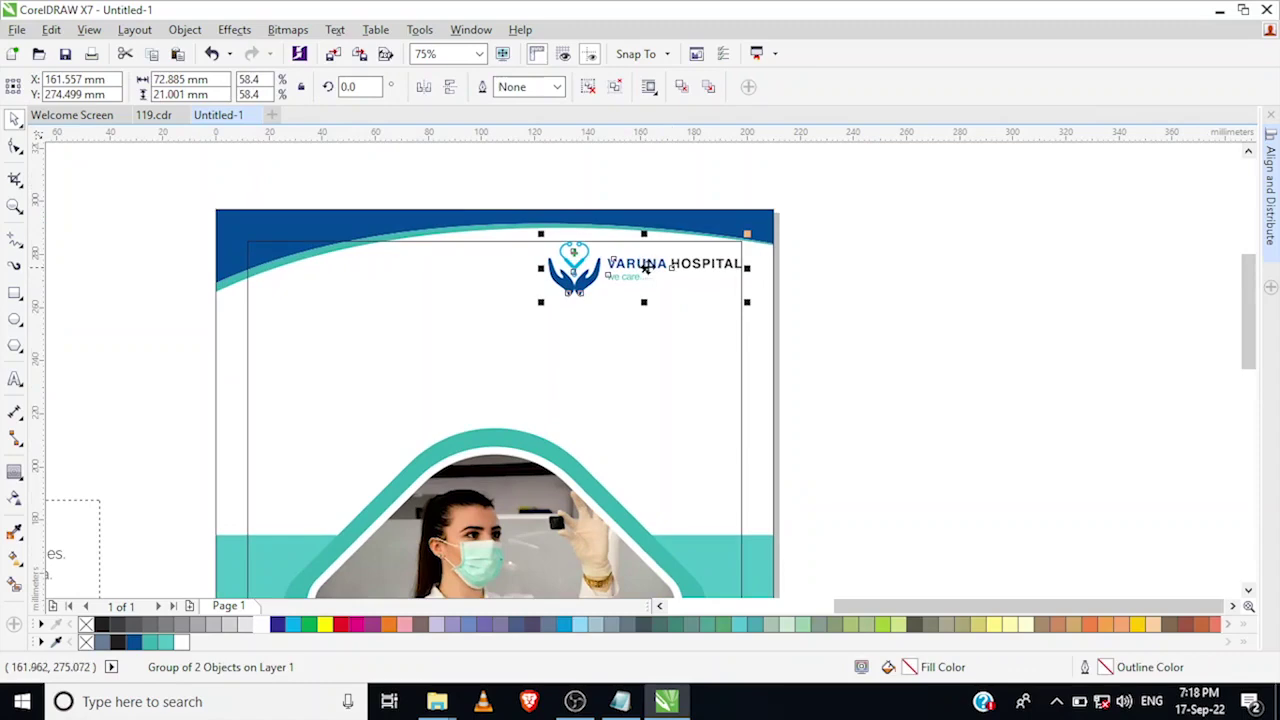
left_click(795, 289)
left_click(627, 259)
- Change the font of the text block starting "Your Health and Happiness is our Priority" from the source texts to Raleway
scroll(597, 312, "down", 2)
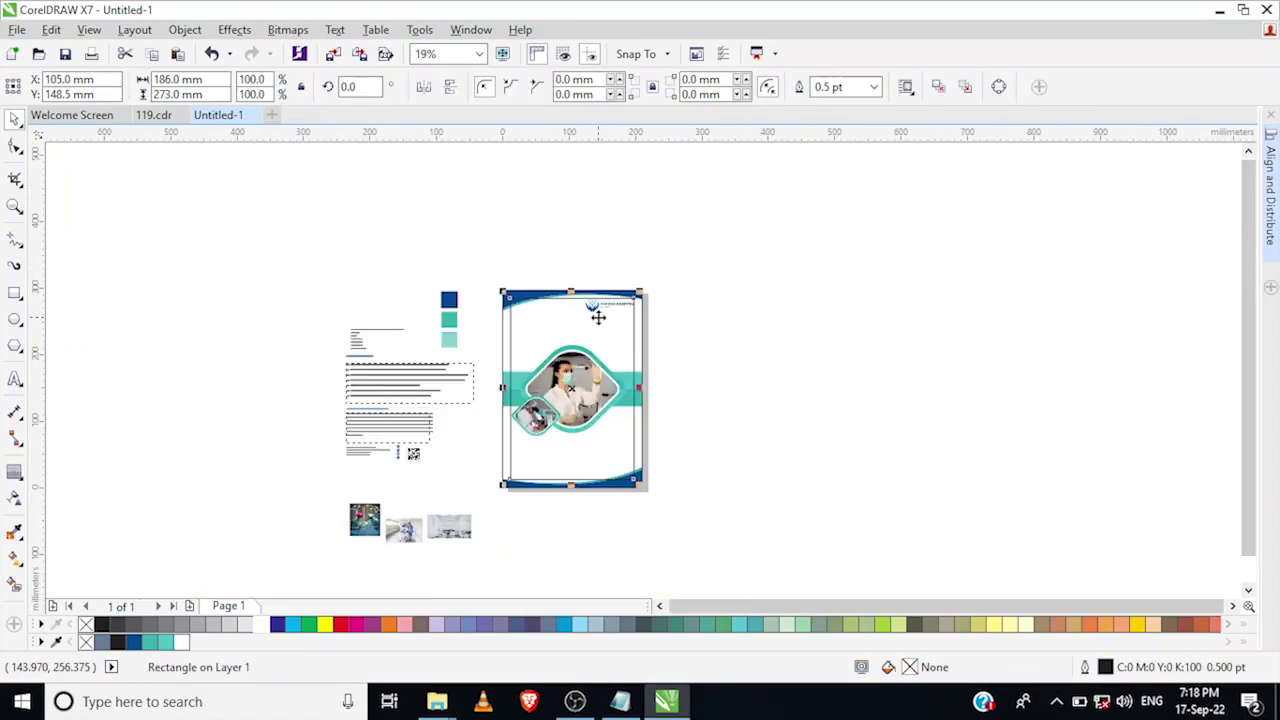
left_click_drag(525, 311, 543, 268)
left_click(367, 305)
scroll(367, 311, "up", 5)
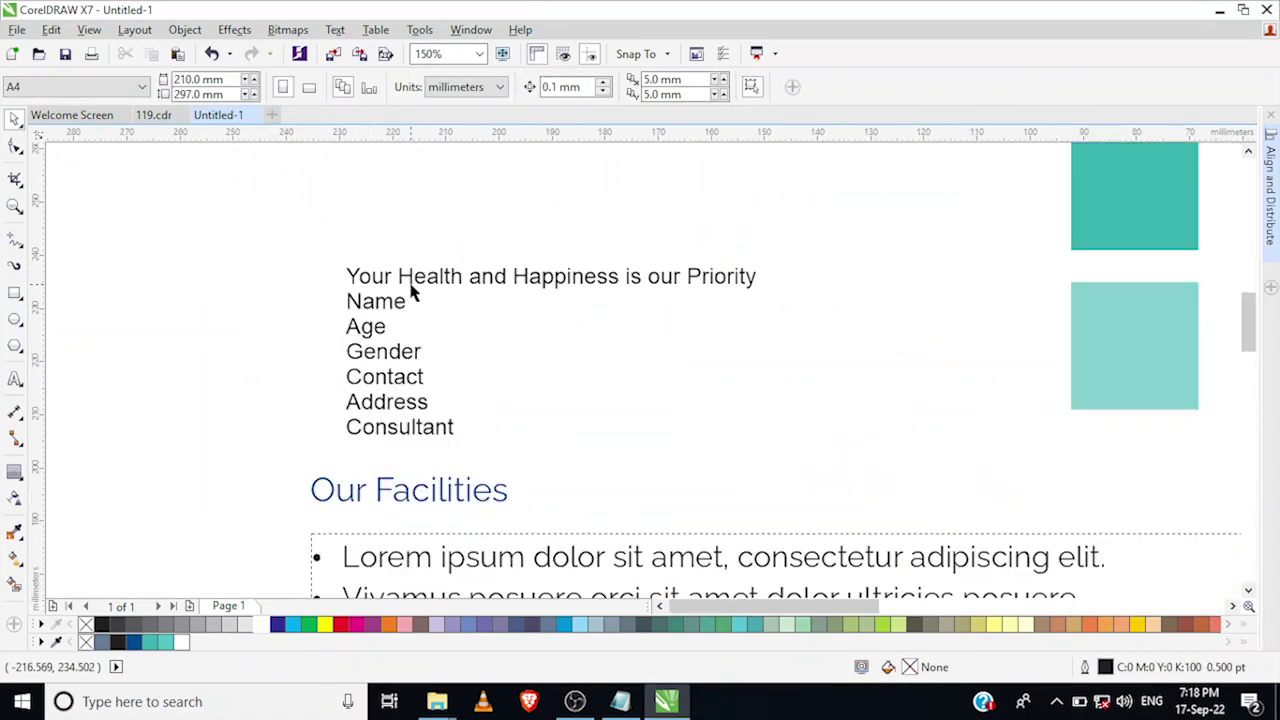
left_click(410, 285)
left_click_drag(443, 268, 419, 330)
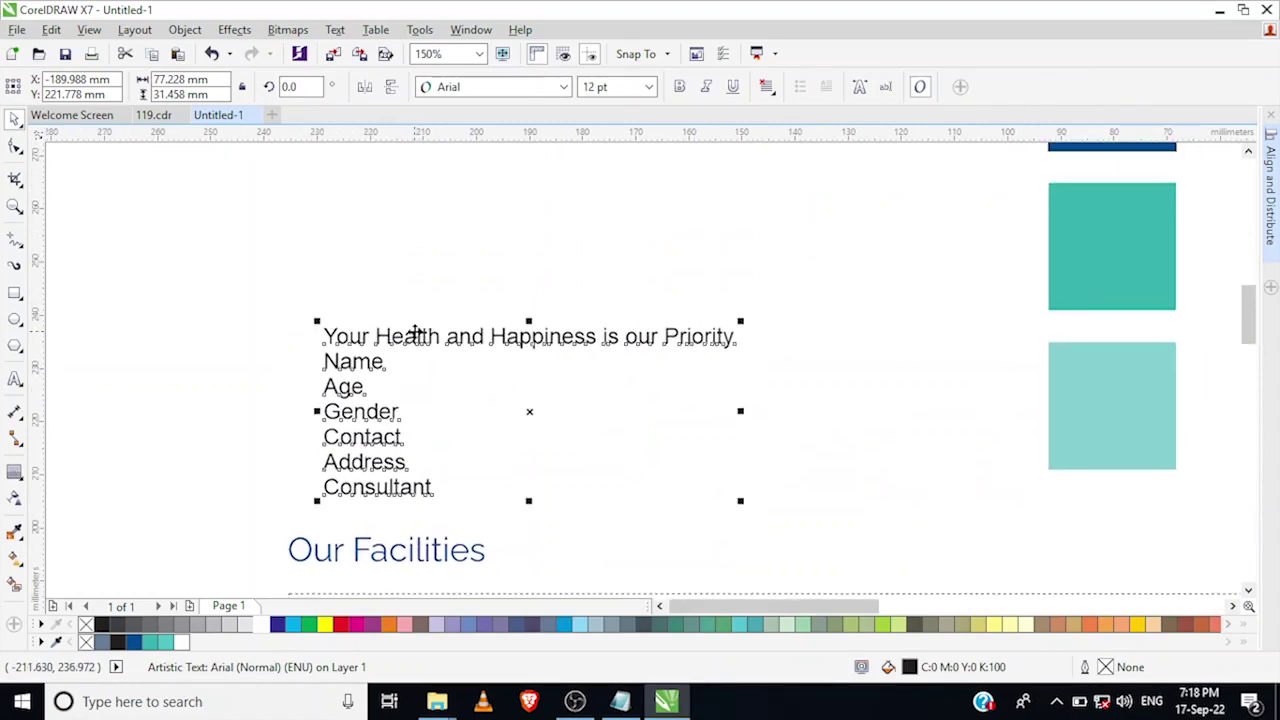
scroll(180, 155, "down", 2)
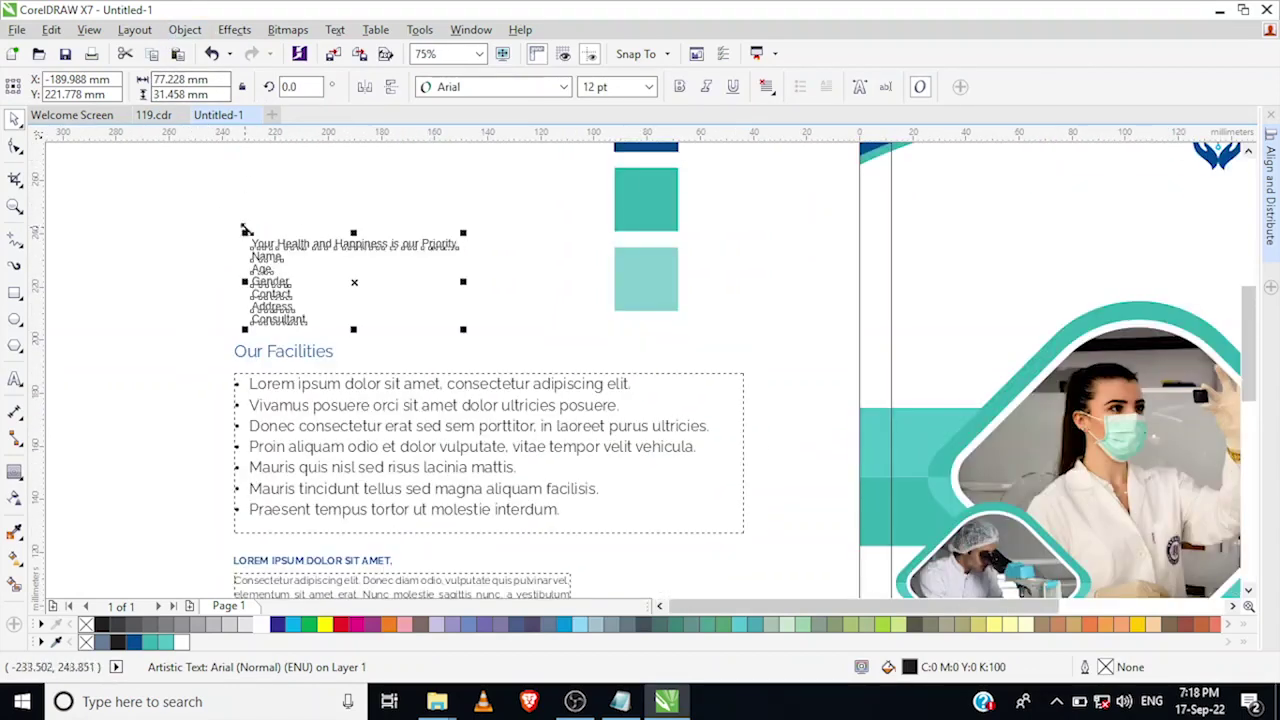
left_click(296, 234)
left_click(300, 248)
left_click(486, 92)
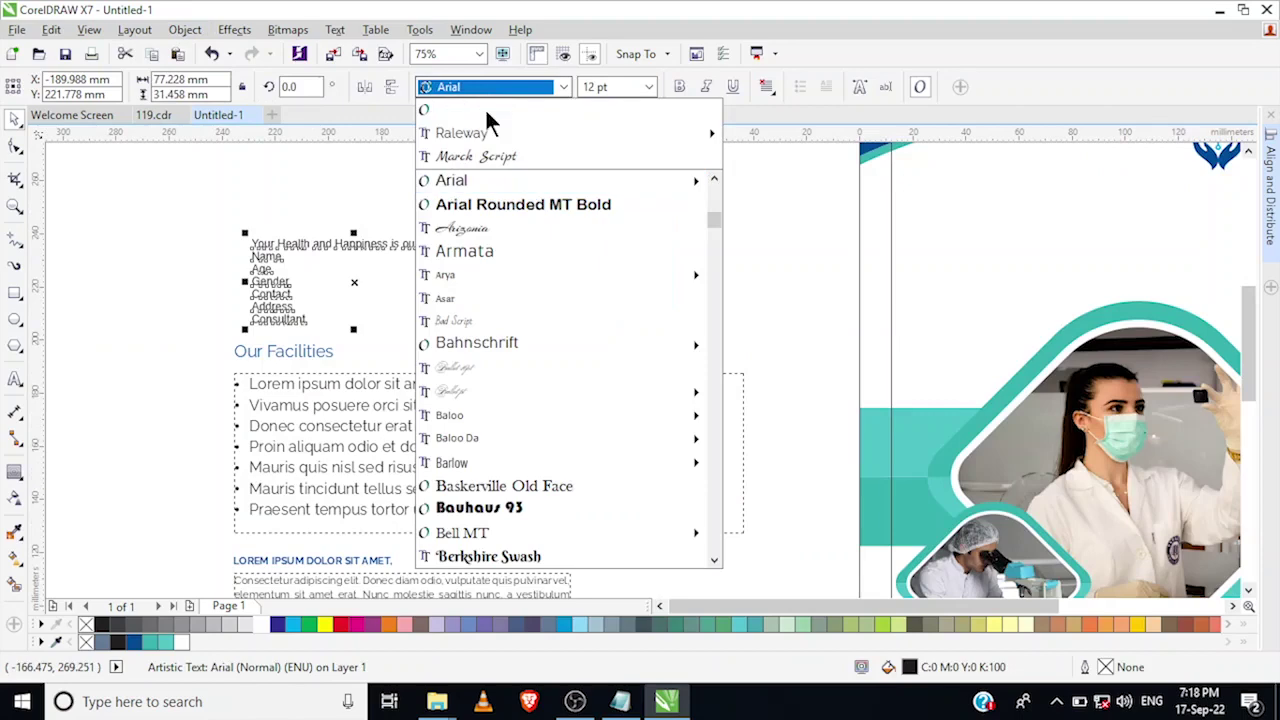
left_click(487, 135)
- Move the Raleway text block to the empty area right of the page and break it apart into separate lines
scroll(306, 251, "down", 4)
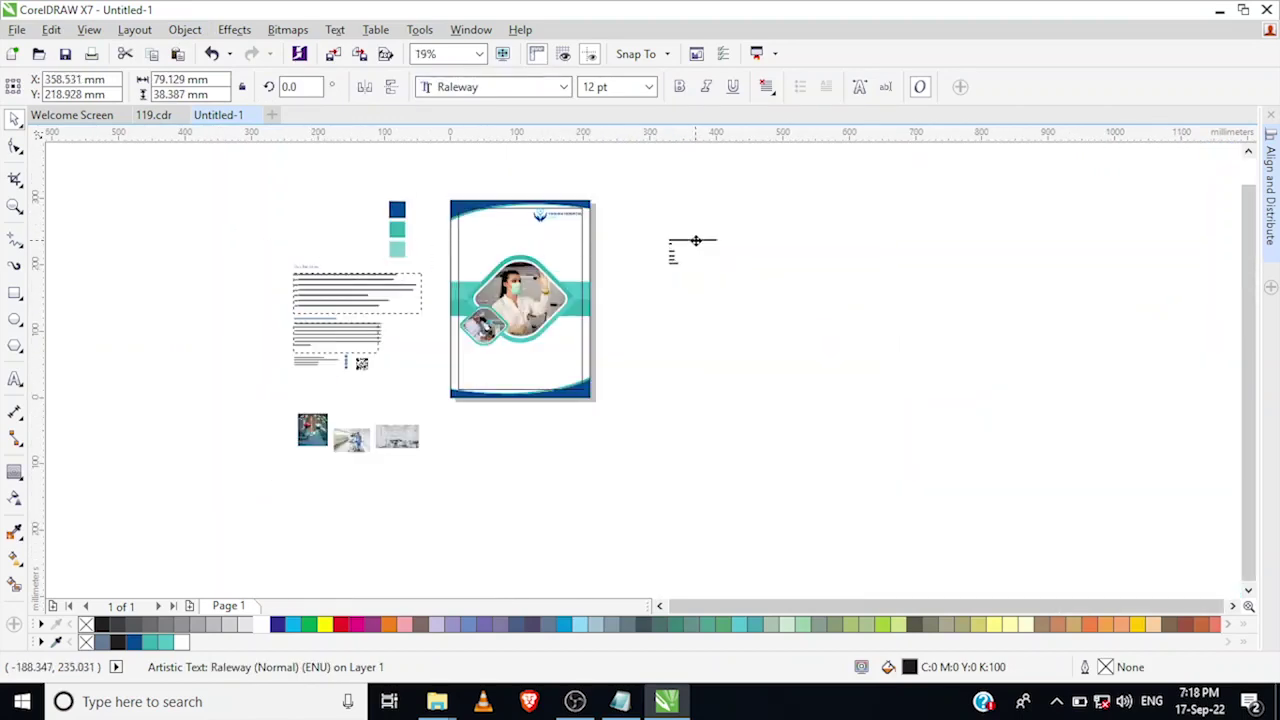
scroll(652, 238, "up", 4)
left_click(651, 214)
left_click(619, 244)
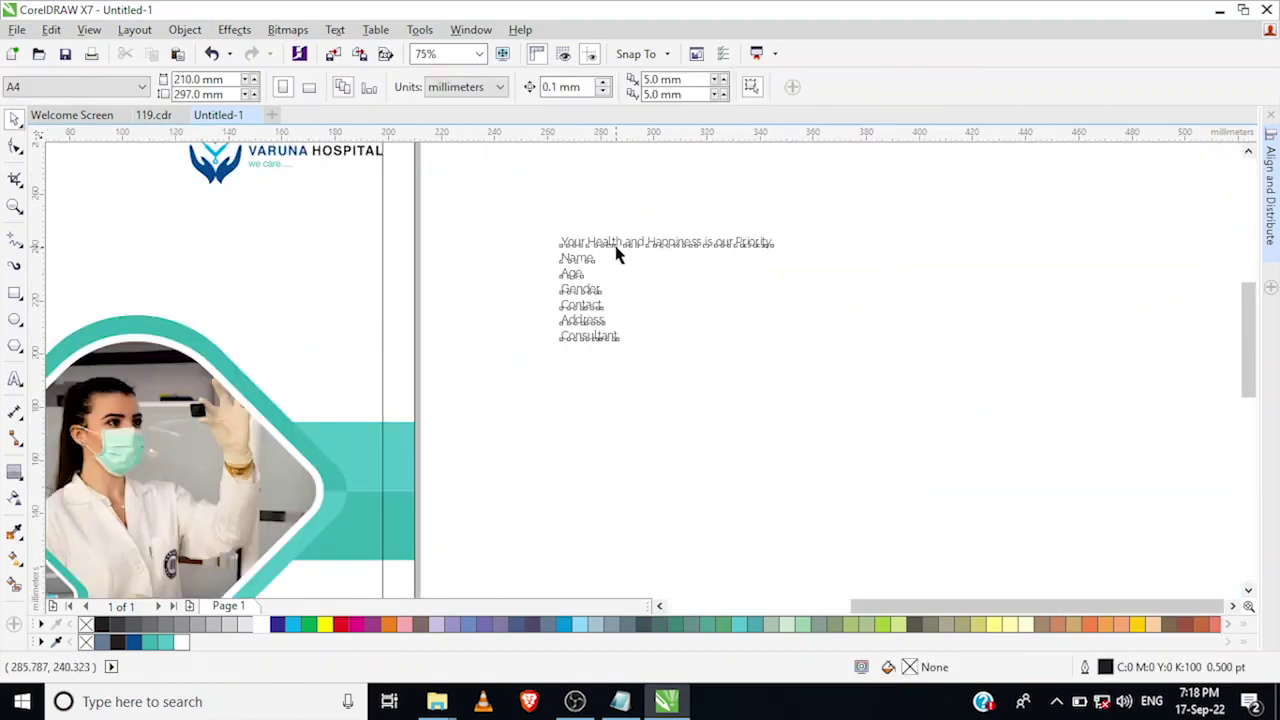
left_click(183, 30)
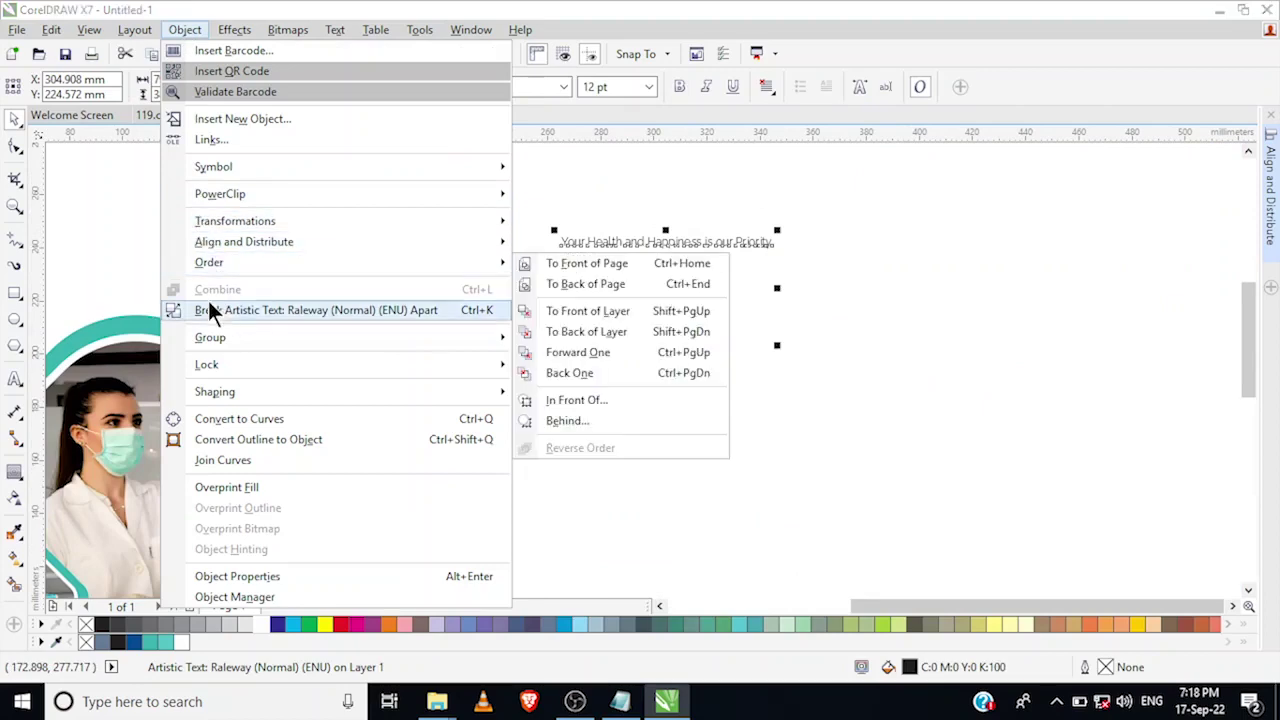
left_click(239, 308)
left_click(857, 247)
- Place the line "Your Health and Happiness is our Priority" in the page's upper-left area, beside the margin rectangle's left edge
left_click(660, 246)
mouse_move(611, 240)
left_mouse_down()
mouse_move(797, 337)
mouse_move(123, 319)
mouse_move(100, 276)
left_mouse_up()
scroll(101, 272, "up", 4)
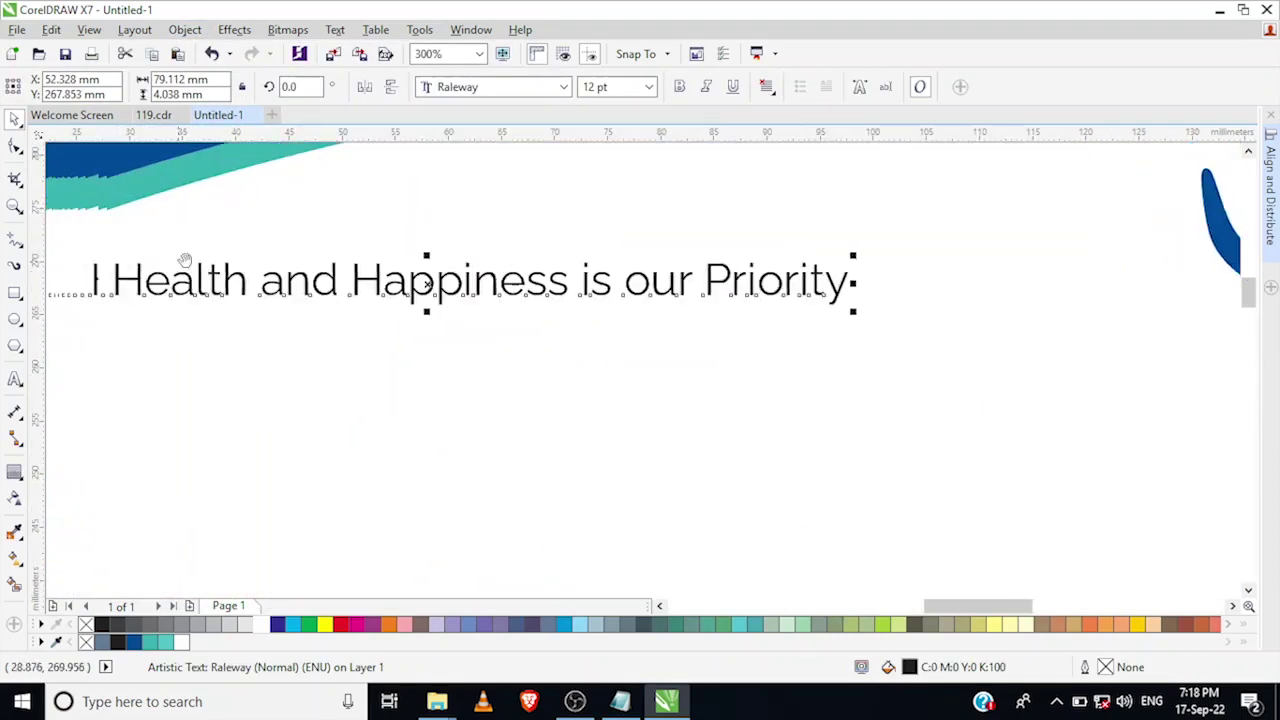
key("ctrl+F9")
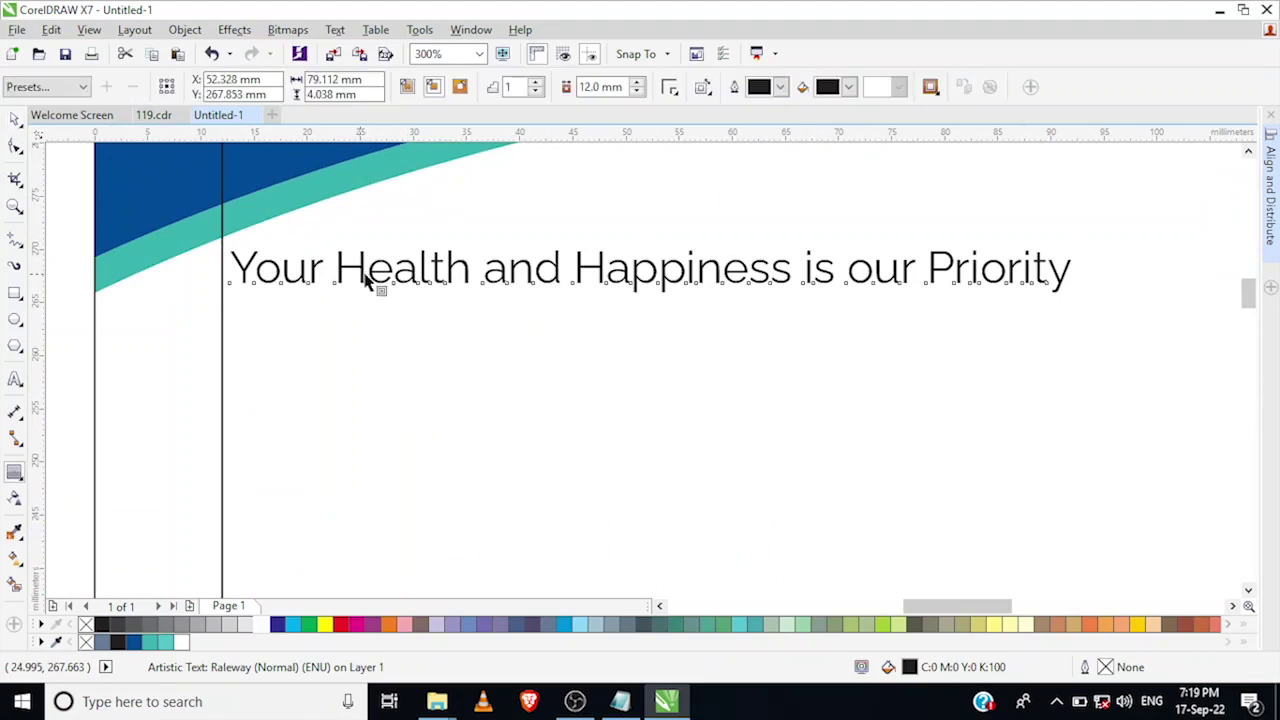
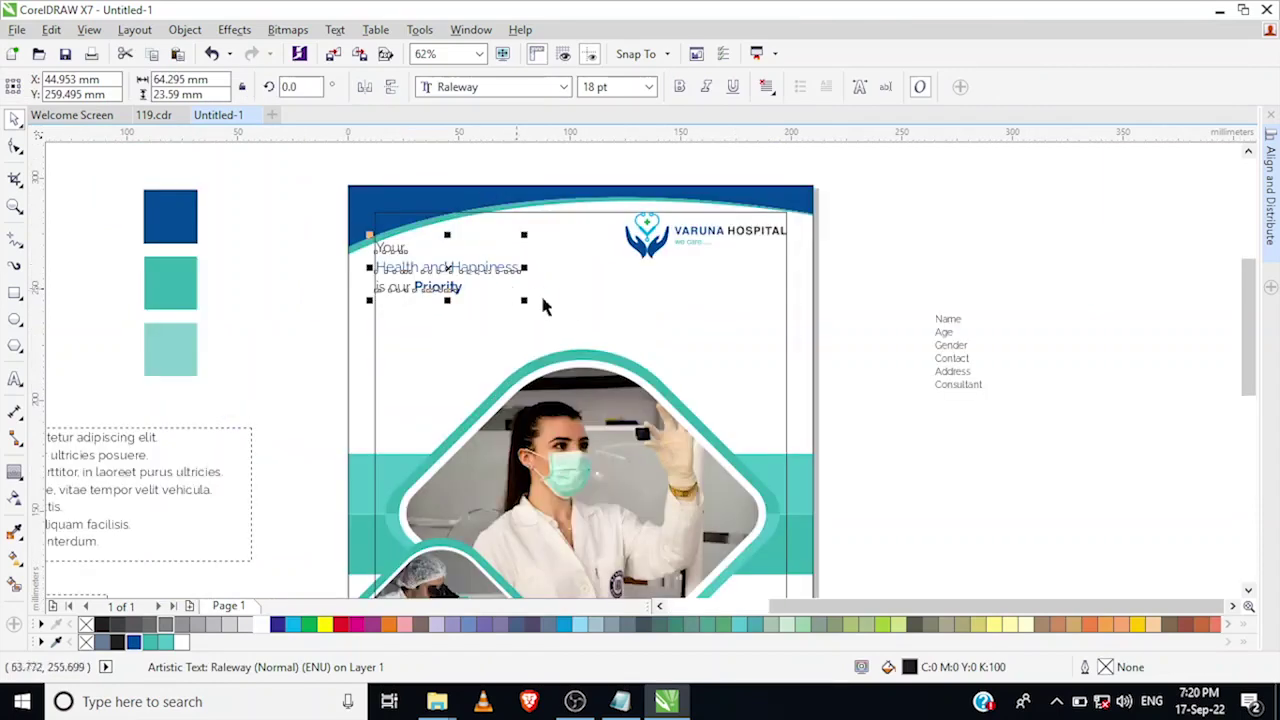
- Enlarge the three-line health and happiness tagline to about 76 × 28 mm, keeping its upper-left corner in place
left_click_drag(527, 303, 553, 327)
scroll(460, 230, "down", 2)
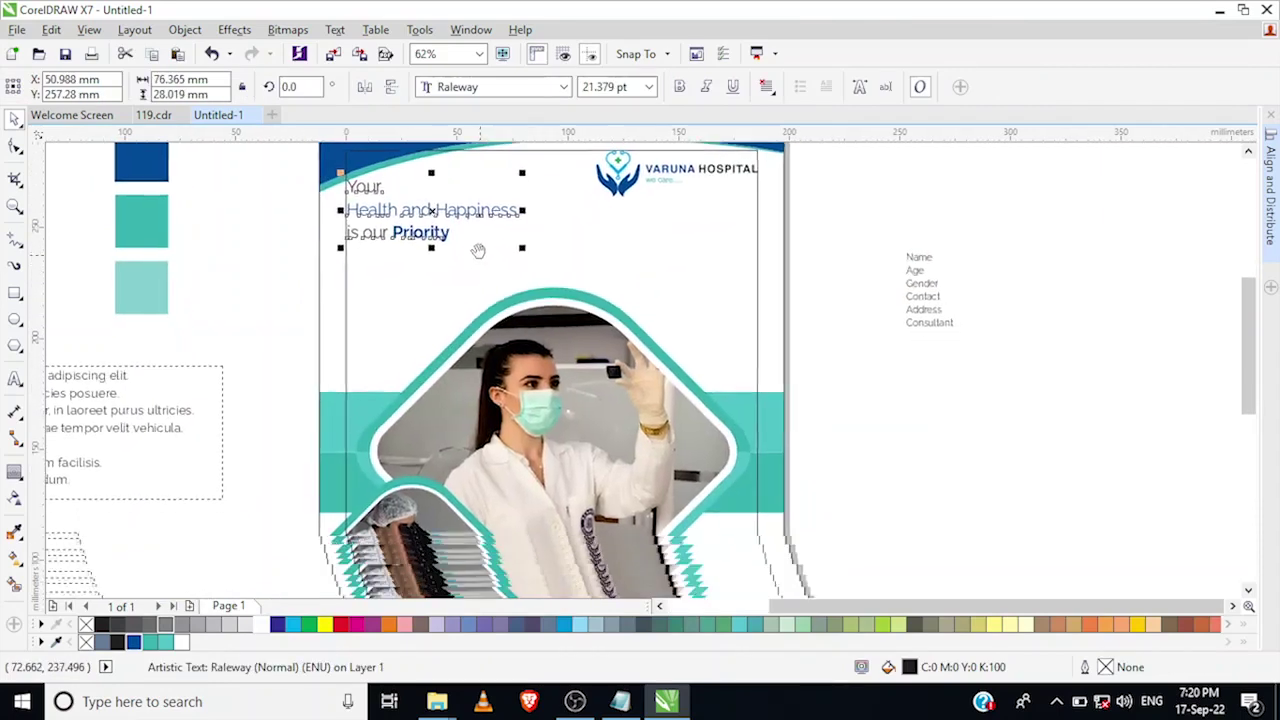
left_click(648, 380)
scroll(650, 388, "down", 1)
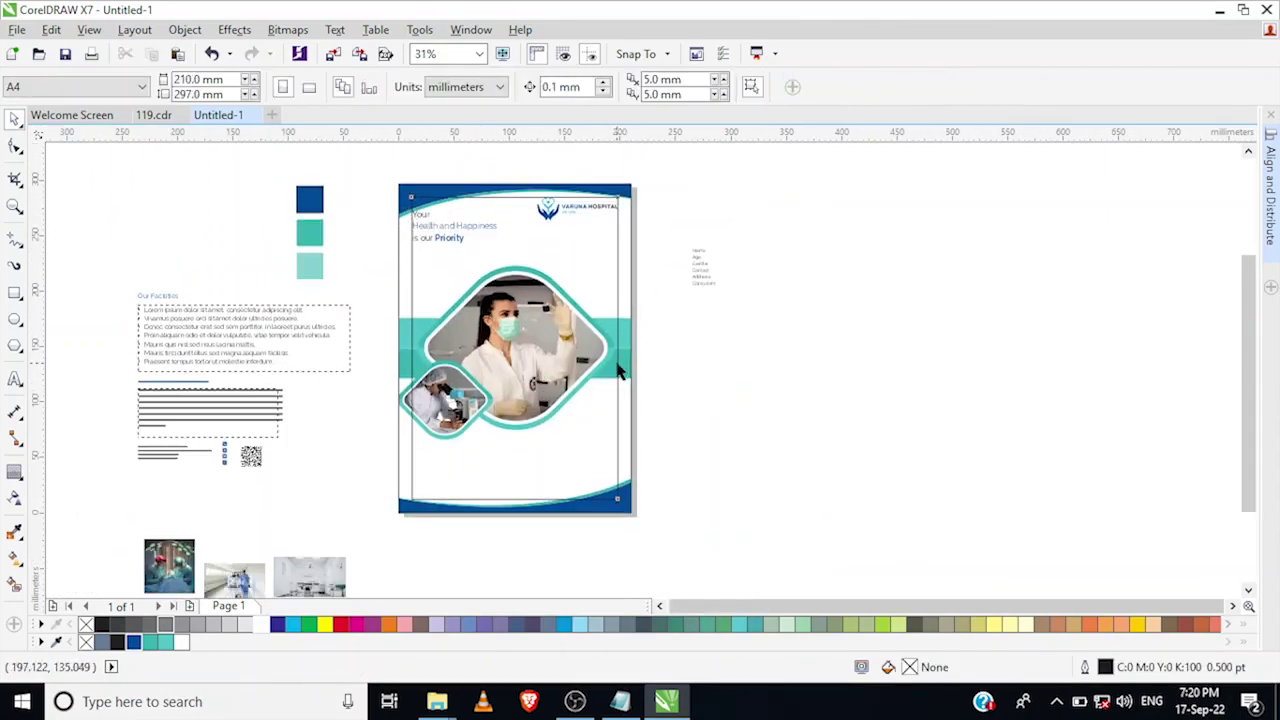
- Edit the page frame's PowerClip contents and shift the teal bands and both photo diamonds straight up to about Y 159.8 mm
left_click(617, 363)
double_click(628, 370)
left_click_drag(681, 257, 339, 479)
left_click_drag(514, 364, 515, 348)
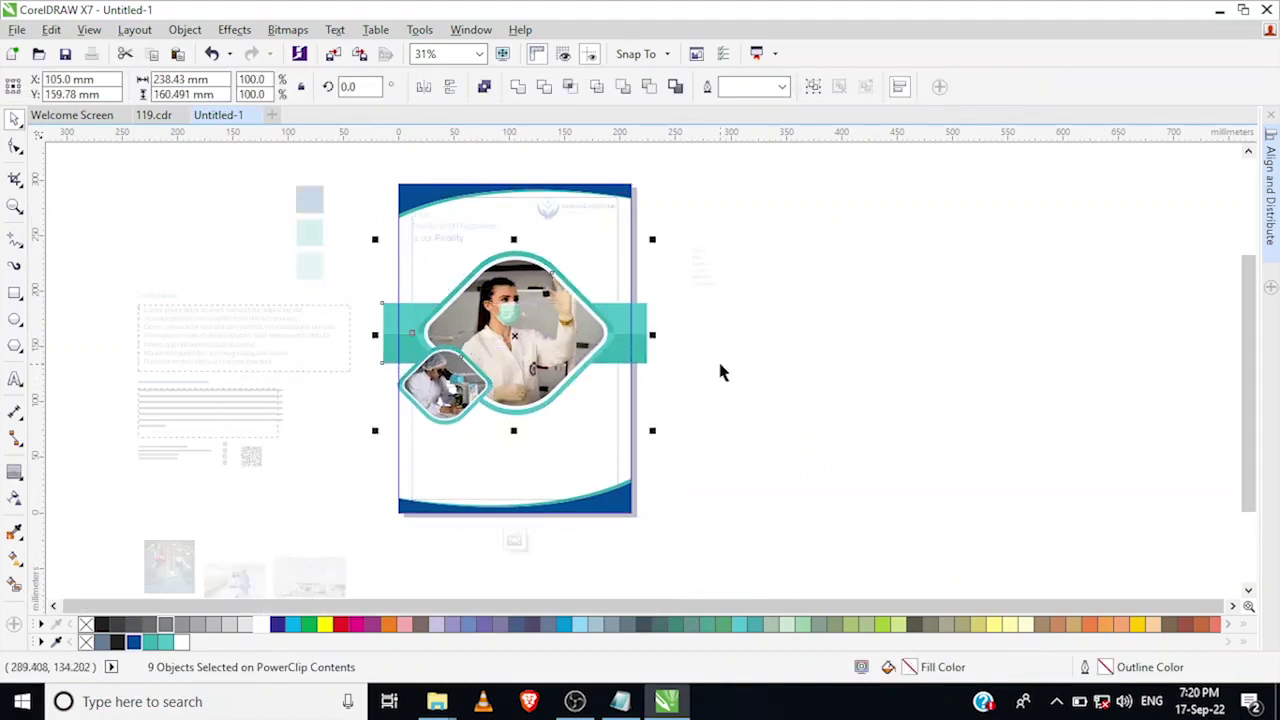
left_click(714, 362, "ctrl")
left_click_drag(656, 389, 653, 389)
- Move the six labels from Name to Consultant together onto the page, below the small diamond and above the curved footer
left_click_drag(711, 238, 664, 324)
left_click_drag(694, 270, 400, 406)
scroll(455, 476, "up", 2)
scroll(366, 371, "up", 2)
scroll(400, 363, "down", 4)
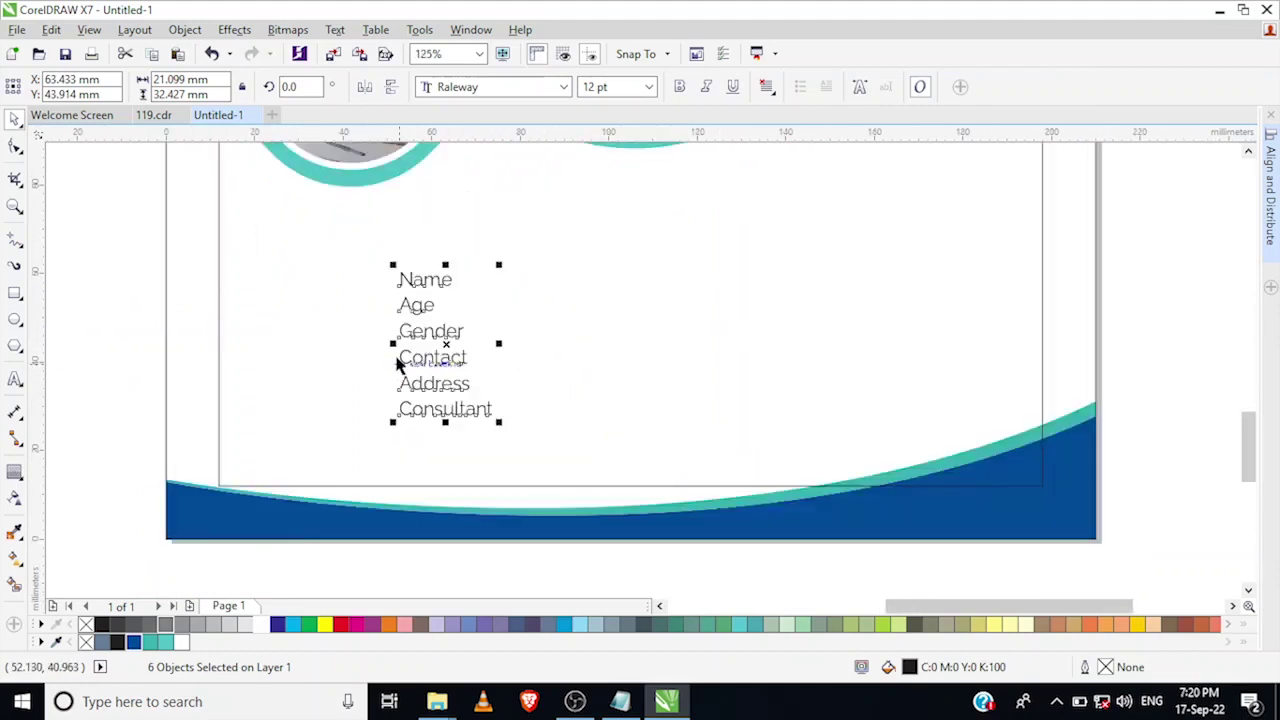
scroll(388, 332, "up", 2)
left_click(430, 303)
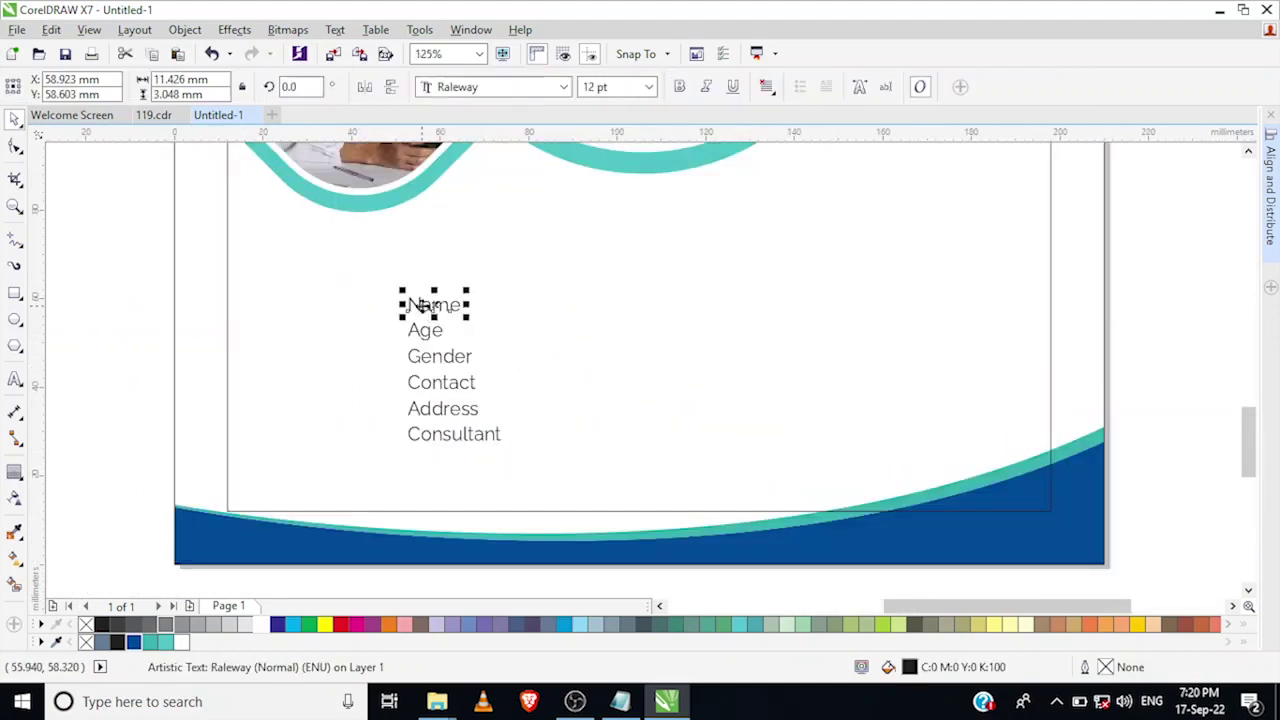
scroll(445, 420, "down", 1)
left_click_drag(554, 538, 322, 206)
left_click_drag(404, 230, 386, 270)
- Set the six labels from Name to Consultant in Raleway Medium and fill them with dark blue C100 M75 Y0 K10
left_click(561, 88)
mouse_move(541, 110)
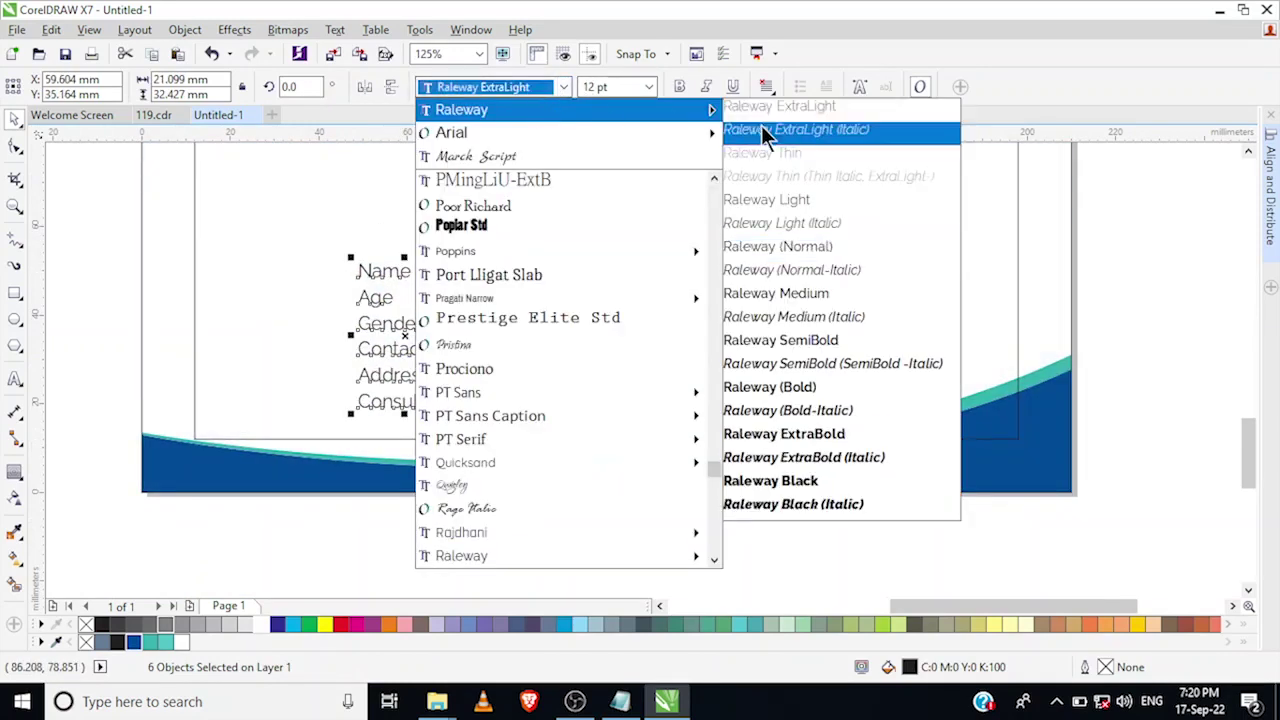
left_click(798, 293)
left_click(445, 550)
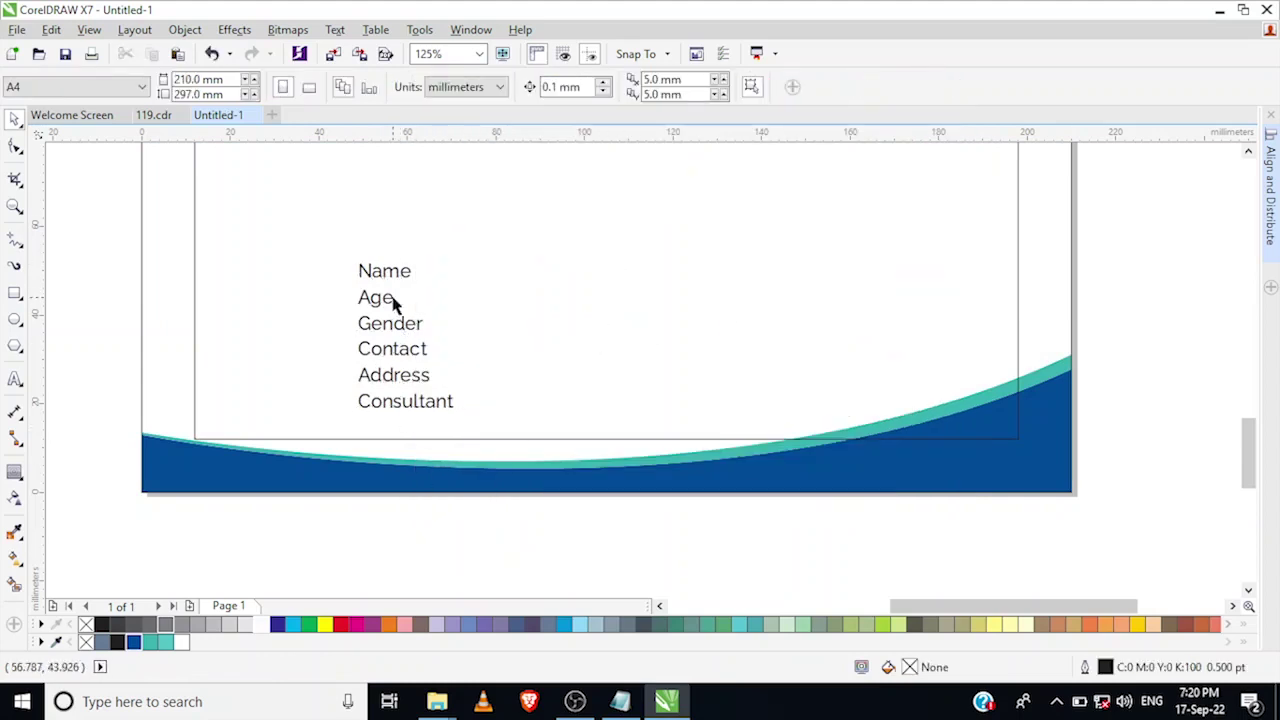
left_click_drag(521, 533, 274, 249)
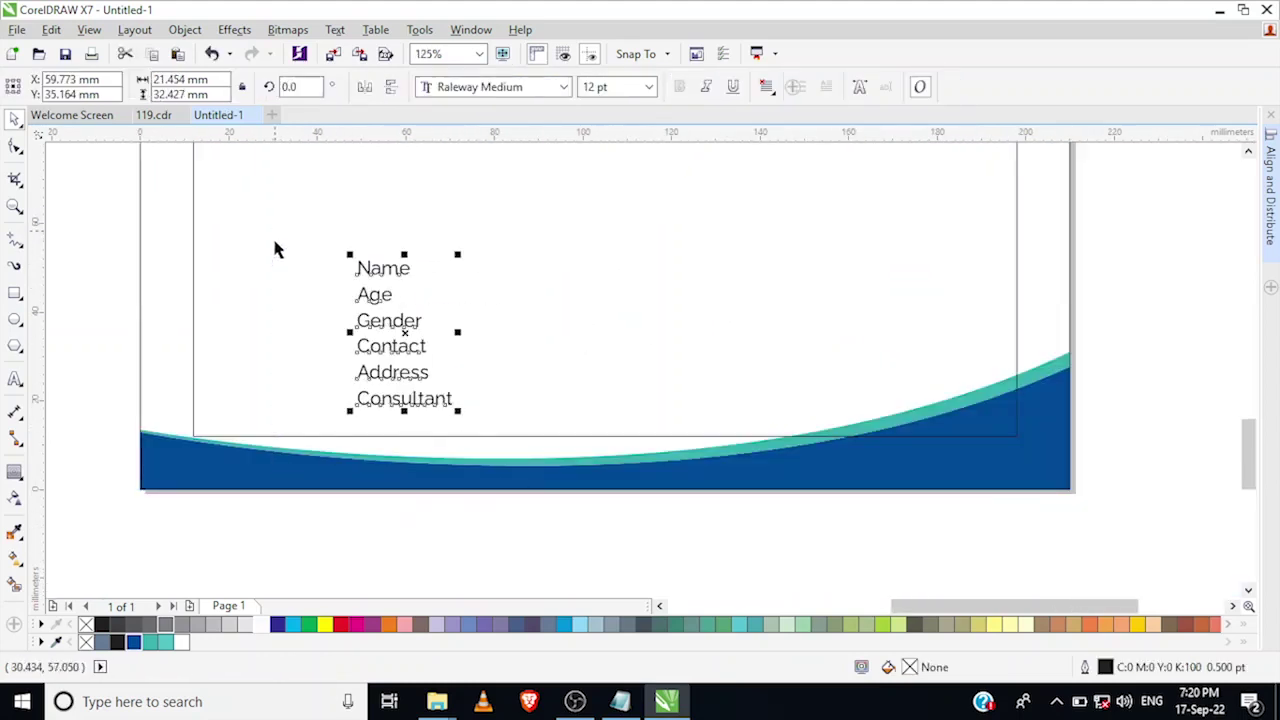
left_click(135, 643)
left_click(454, 493)
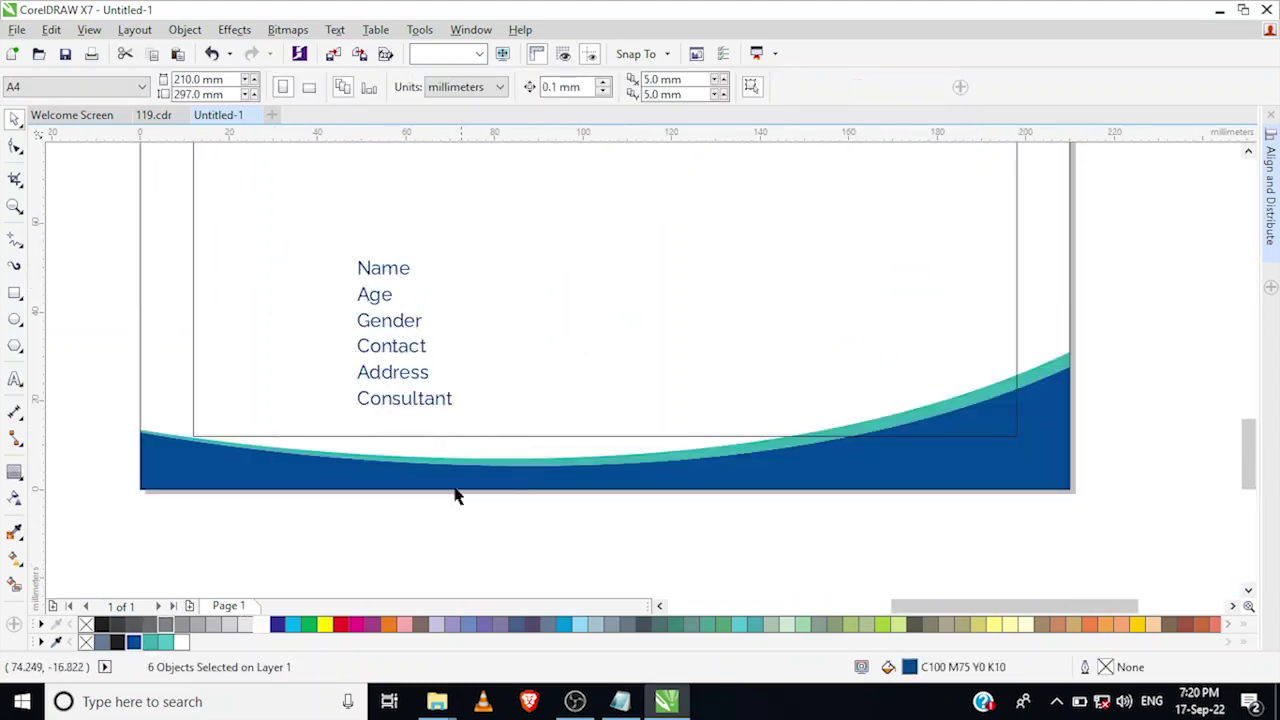
- Draw a horizontal freehand line about 72 mm long starting at the end of the Name label, near its baseline
left_click(15, 241)
scroll(474, 290, "up", 2)
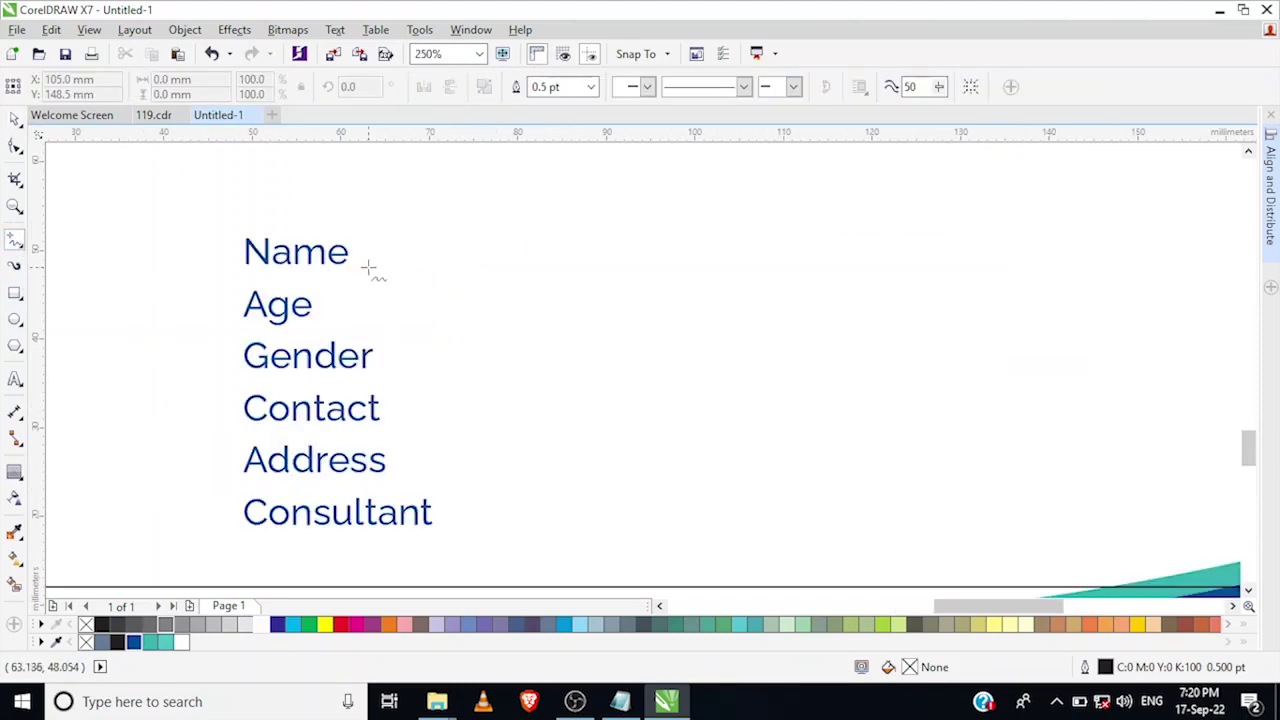
left_click_drag(360, 261, 868, 262)
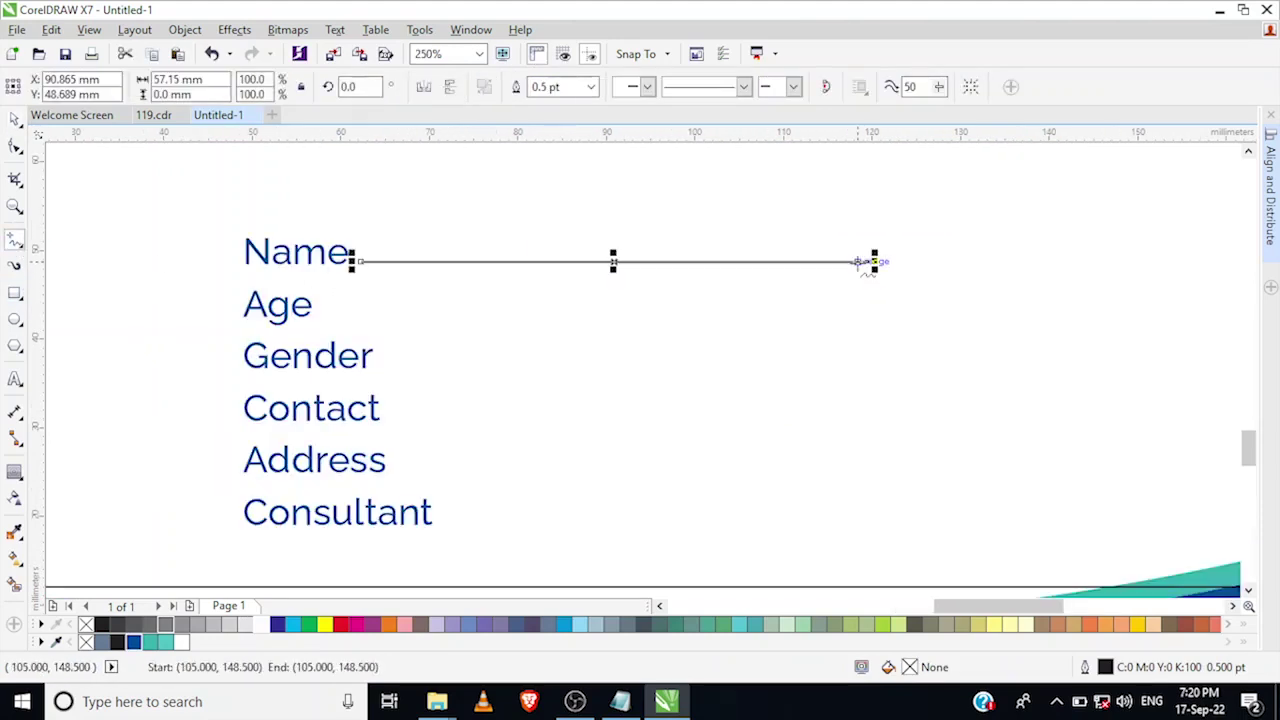
key("ctrl+z")
left_click_drag(351, 263, 991, 264)
- Give the line after the Name label a 0.75 pt outline in dark blue C100 M75 Y0 K10
left_click(591, 87)
left_click(561, 156)
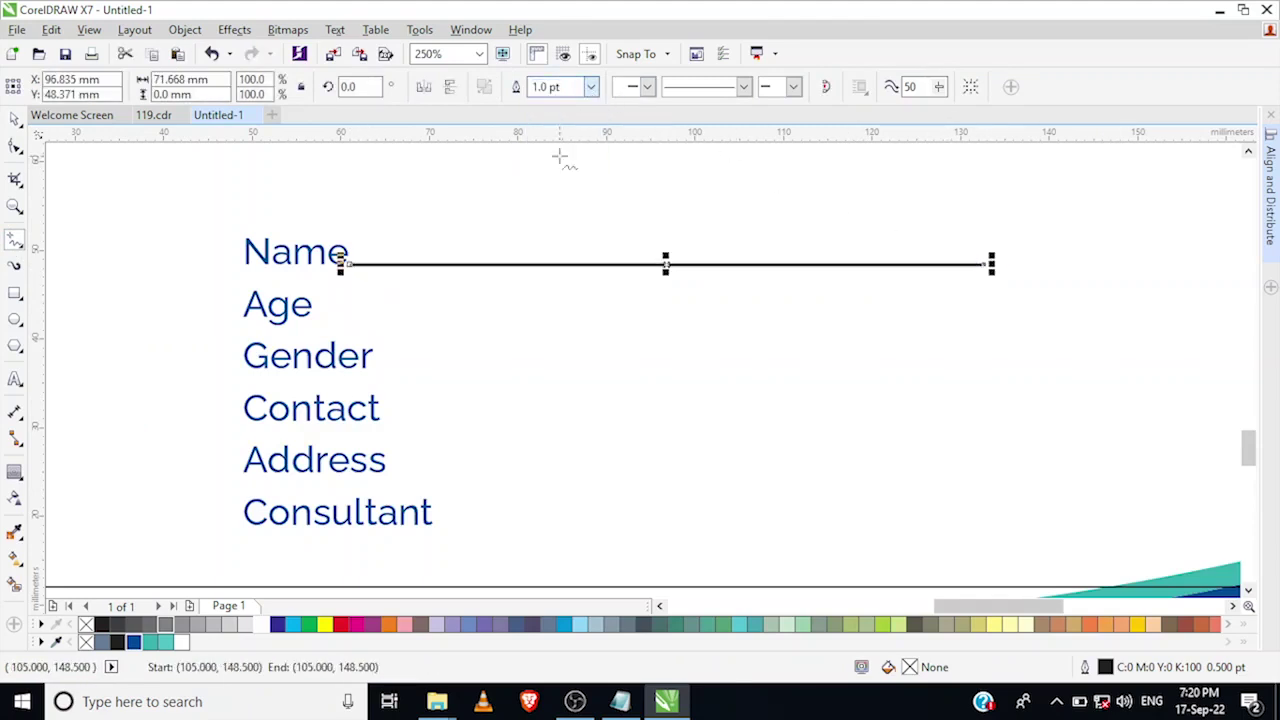
left_click(593, 87)
left_click(556, 147)
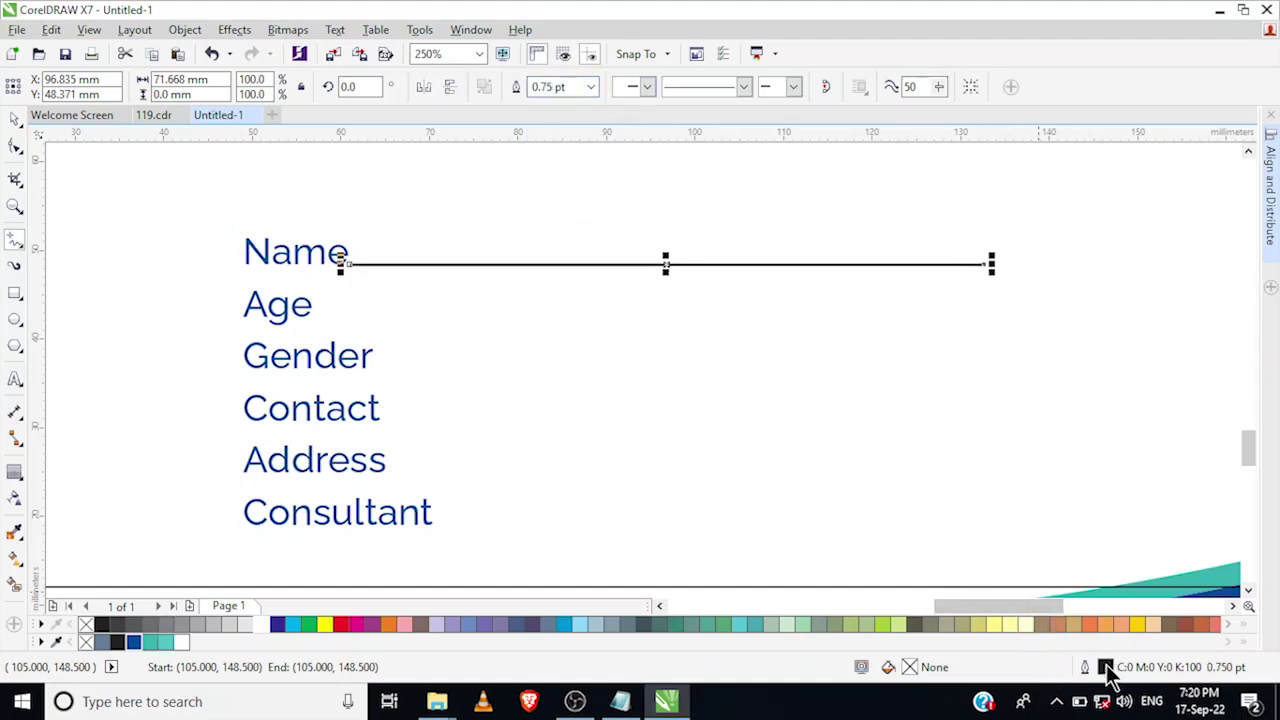
double_click(1106, 667)
left_click(646, 525)
right_click(131, 643)
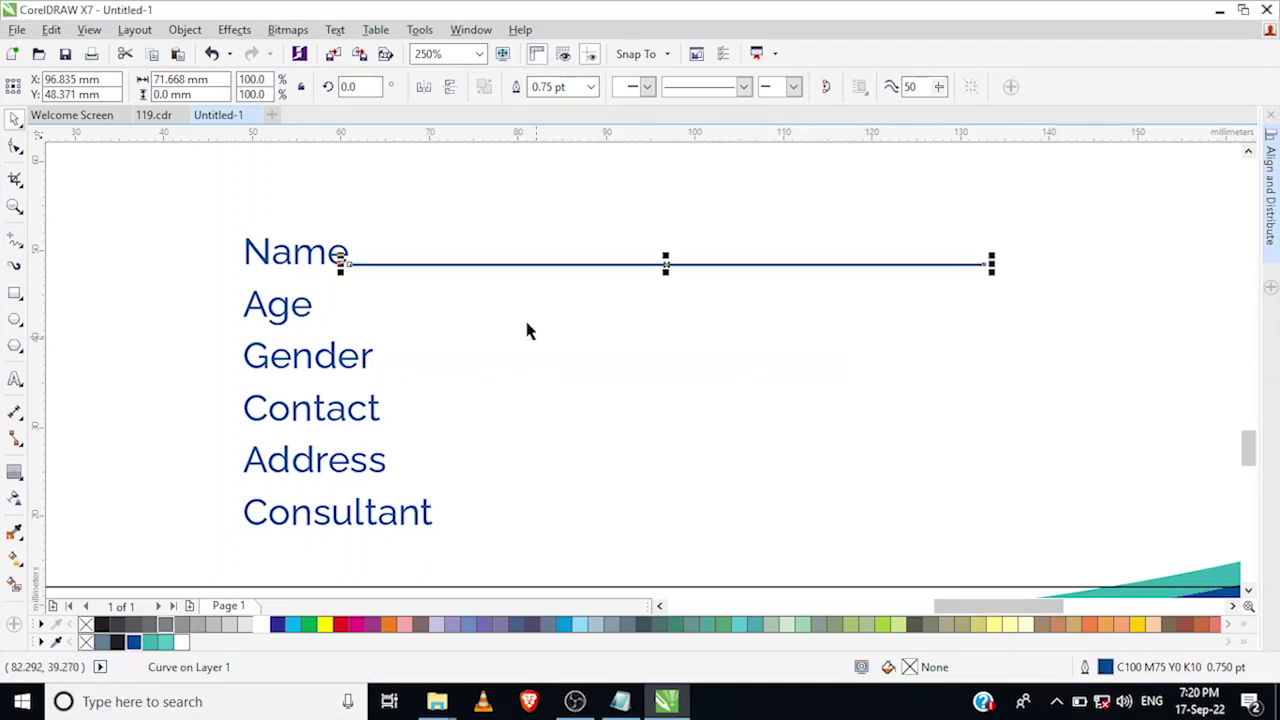
left_click(268, 316)
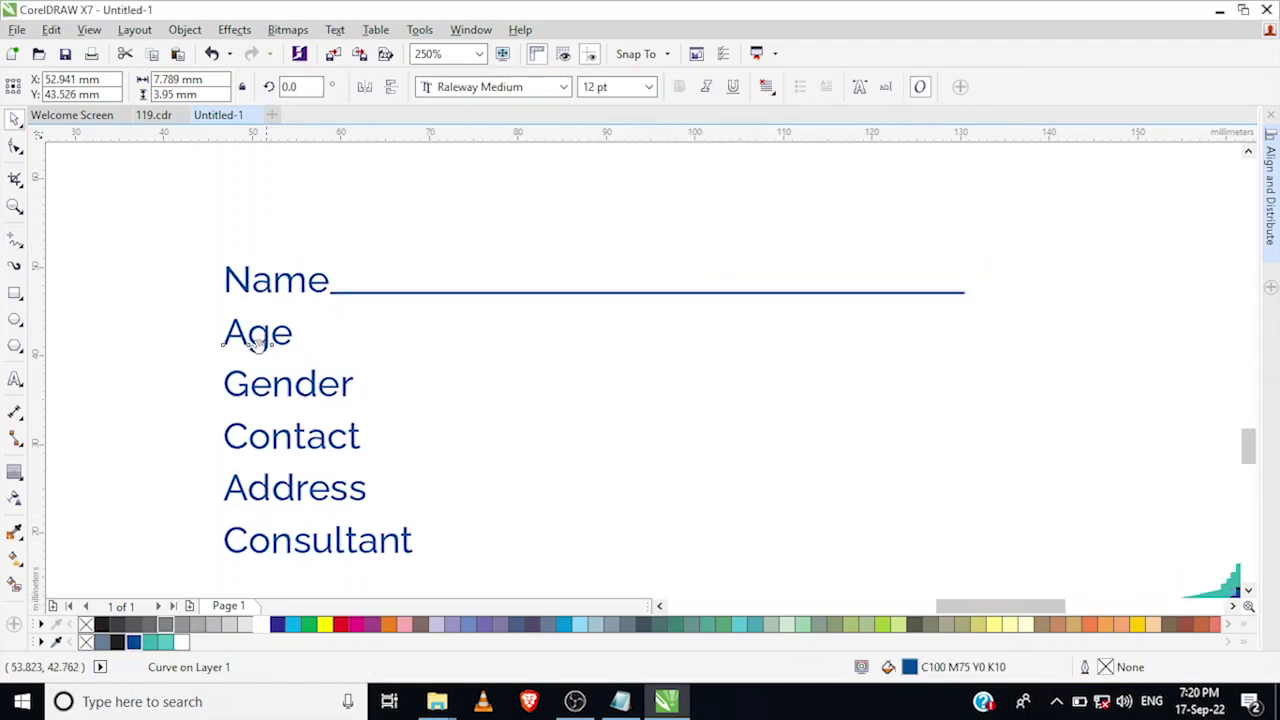
- Copy the fill-in line of the Name label down to the end of the Age label
scroll(250, 349, "down", 2)
scroll(258, 388, "up", 4)
scroll(258, 388, "down", 2)
scroll(257, 446, "down", 1)
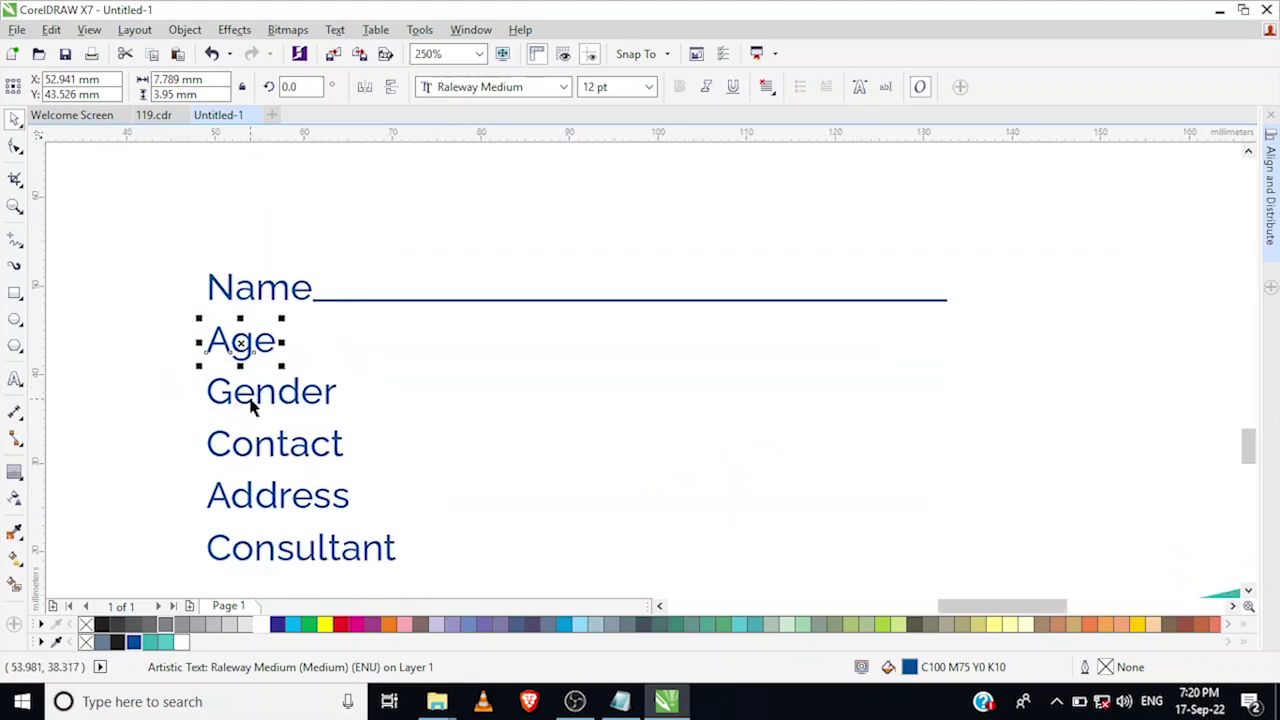
left_click(247, 388)
left_click(242, 342)
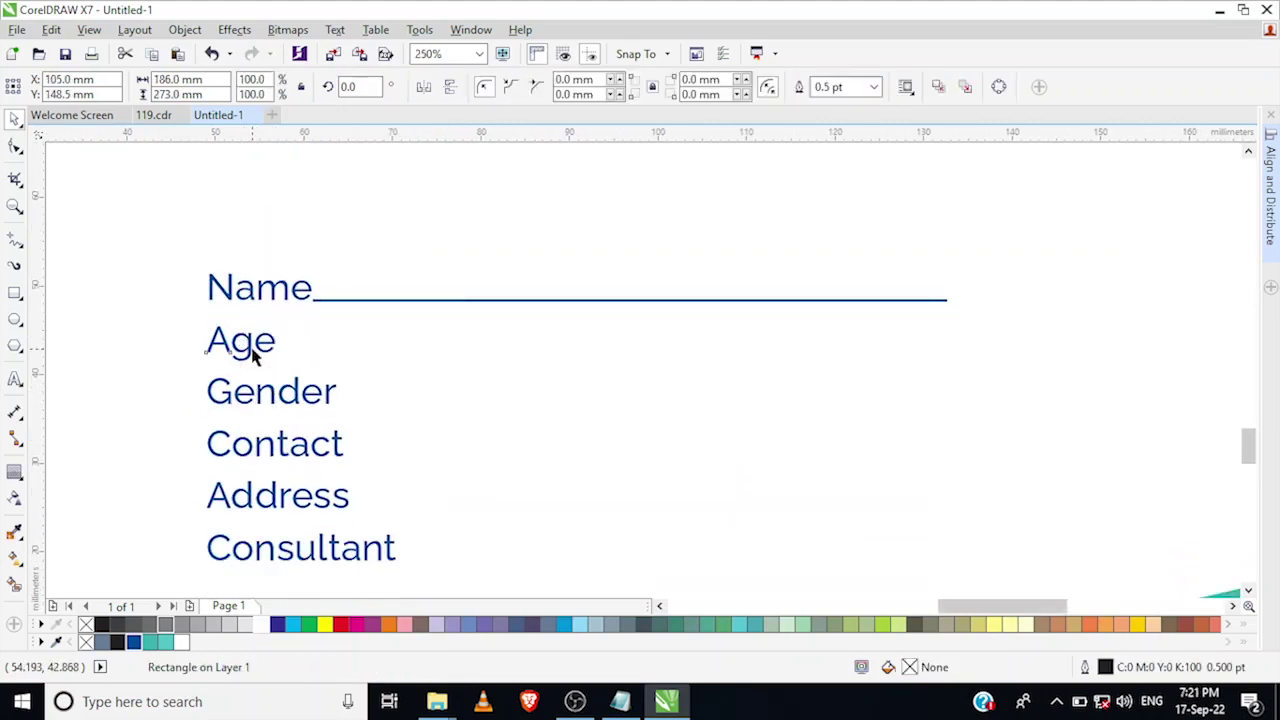
left_click(251, 349)
scroll(286, 351, "up", 1)
scroll(290, 348, "down", 1)
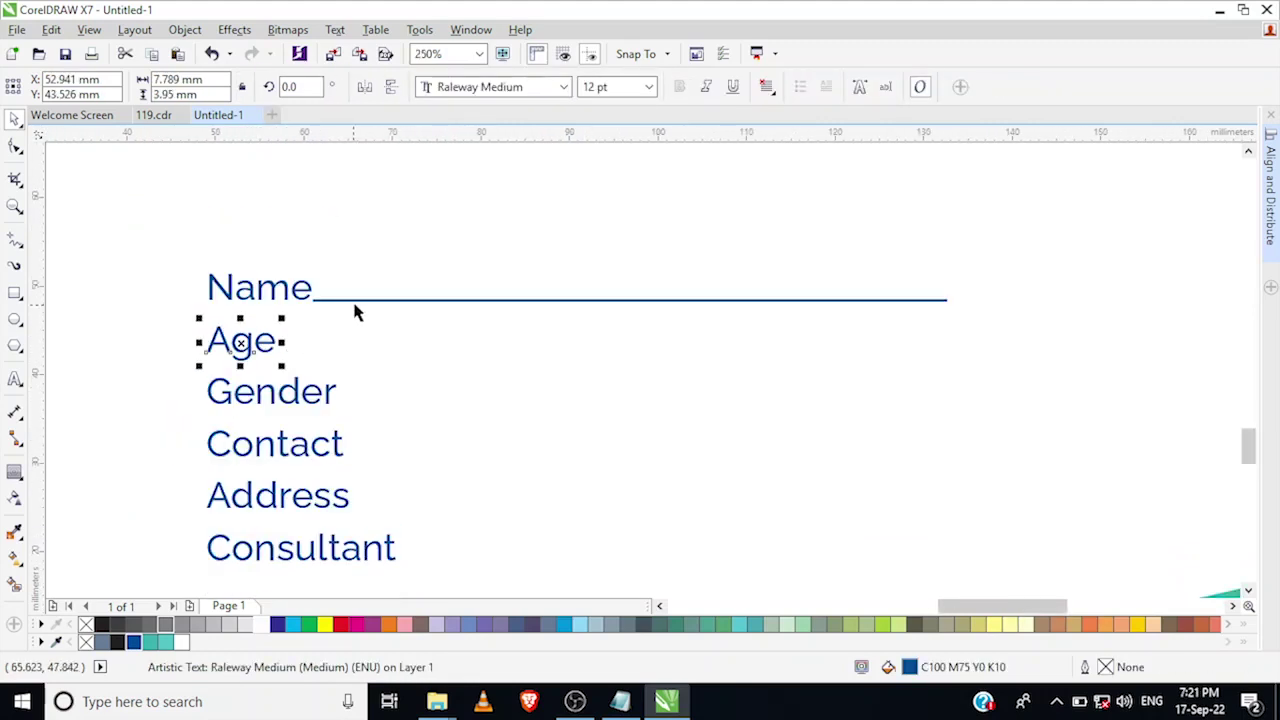
left_click(350, 300)
scroll(350, 300, "up", 1)
left_click_drag(350, 300, 318, 378)
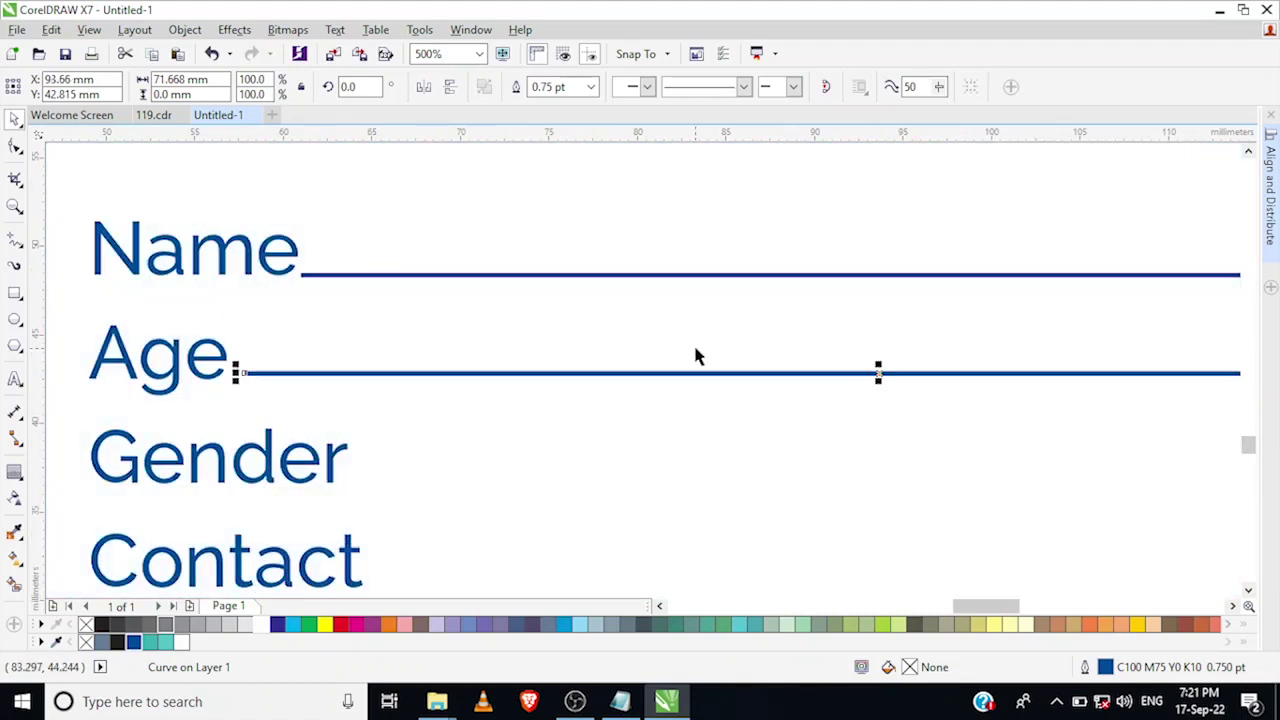
- Shorten the Age fill-in line to about 15.6 mm, keeping its start beside the label
scroll(694, 357, "down", 2)
left_click_drag(1112, 360, 612, 368)
scroll(500, 372, "up", 2)
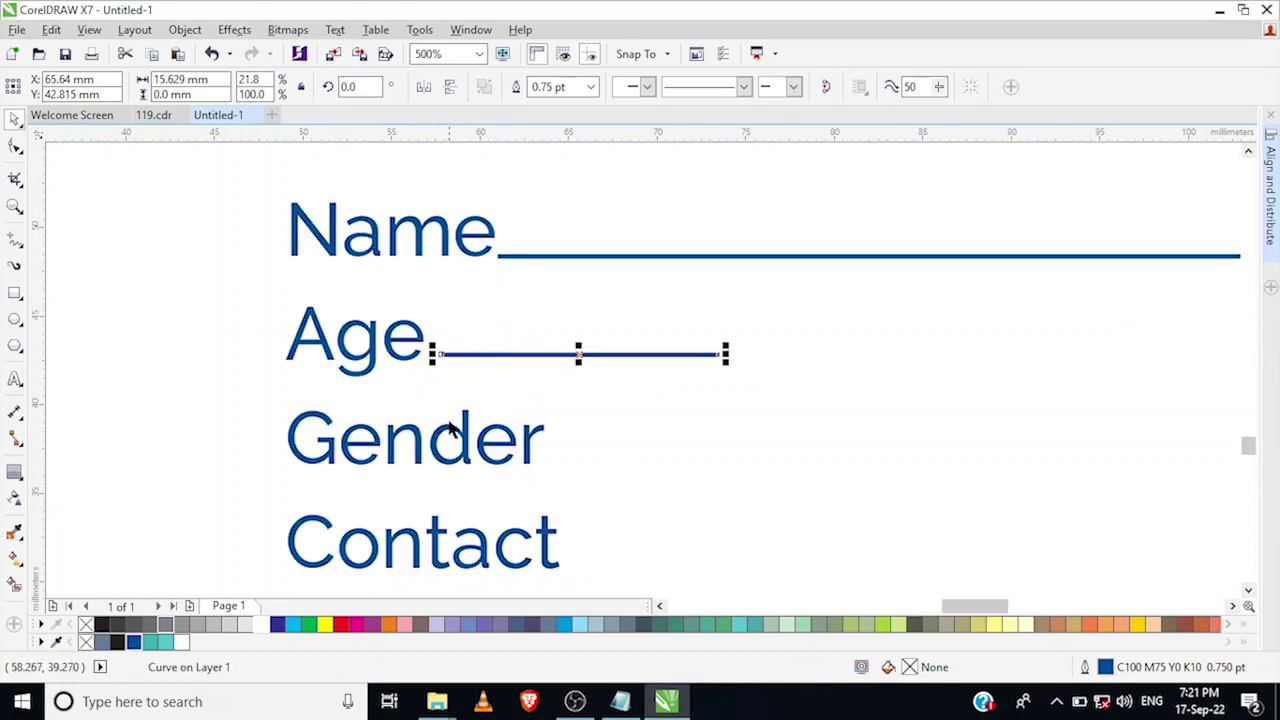
- Move the Gender and Contact labels up onto the Age row, spaced apart after the Age line
scroll(452, 425, "down", 2)
scroll(475, 418, "up", 2)
scroll(266, 486, "down", 2)
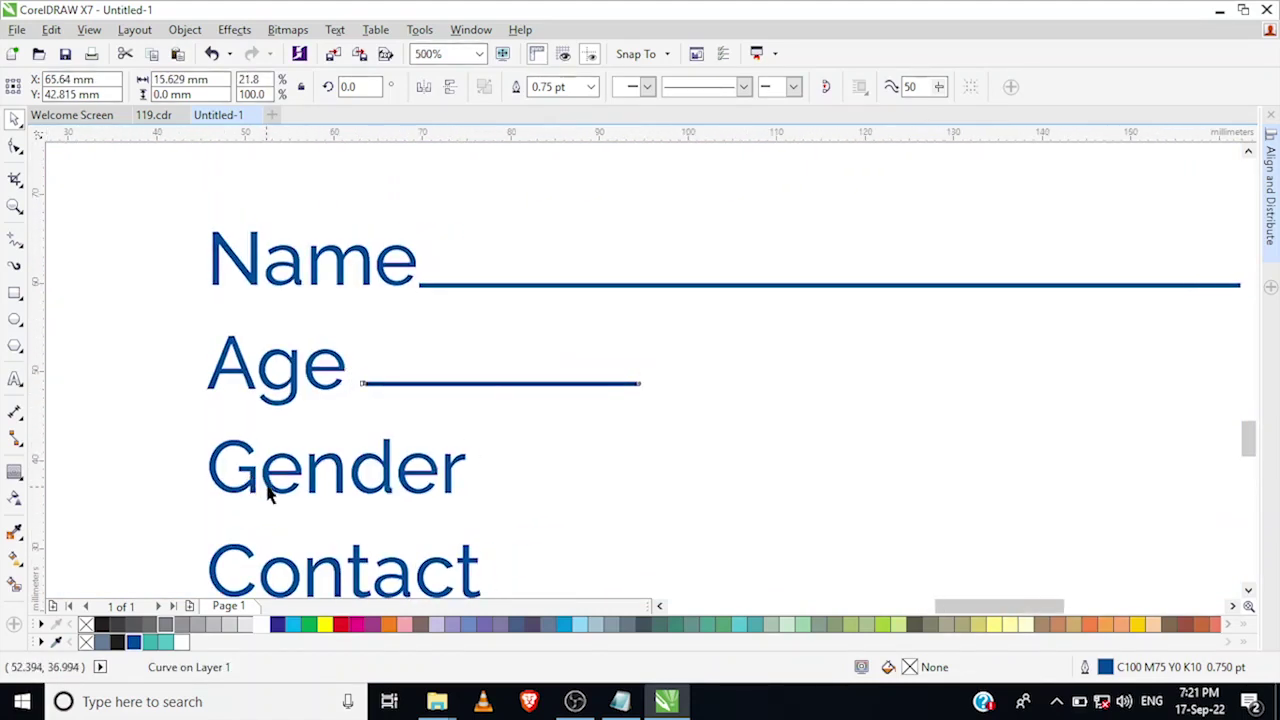
left_click_drag(283, 489, 502, 427)
left_click_drag(313, 535, 763, 423)
- Shorten the Age line further, bring the Gender label closer to it, and place a copy of the line after Gender
left_click(443, 437)
scroll(443, 437, "up", 2)
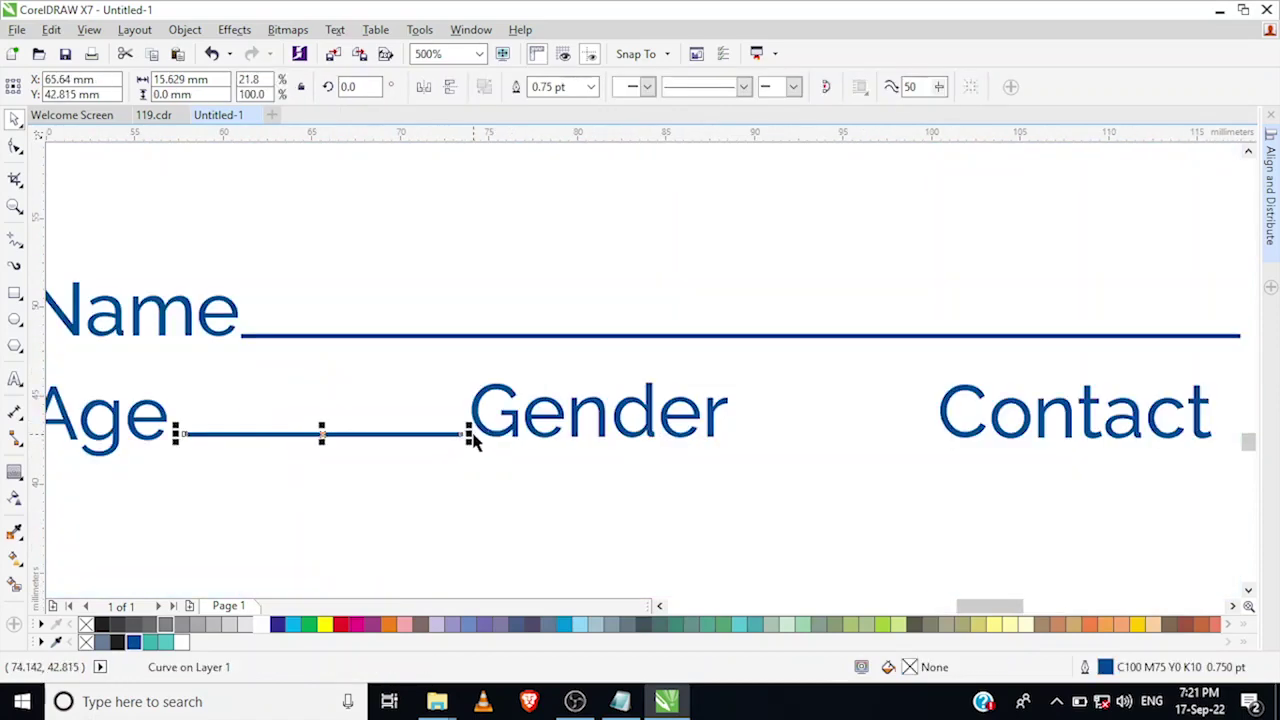
left_click_drag(469, 433, 374, 433)
left_click_drag(490, 437, 406, 437)
left_click_drag(323, 435, 918, 432)
right_click(798, 436)
- Fit the Contact label after the Gender line and give it an about 20.8 mm line ending flush with the Name line
left_click_drag(690, 422, 603, 420)
left_click_drag(877, 422, 920, 418)
scroll(665, 412, "right", 4)
left_click_drag(669, 414, 858, 408)
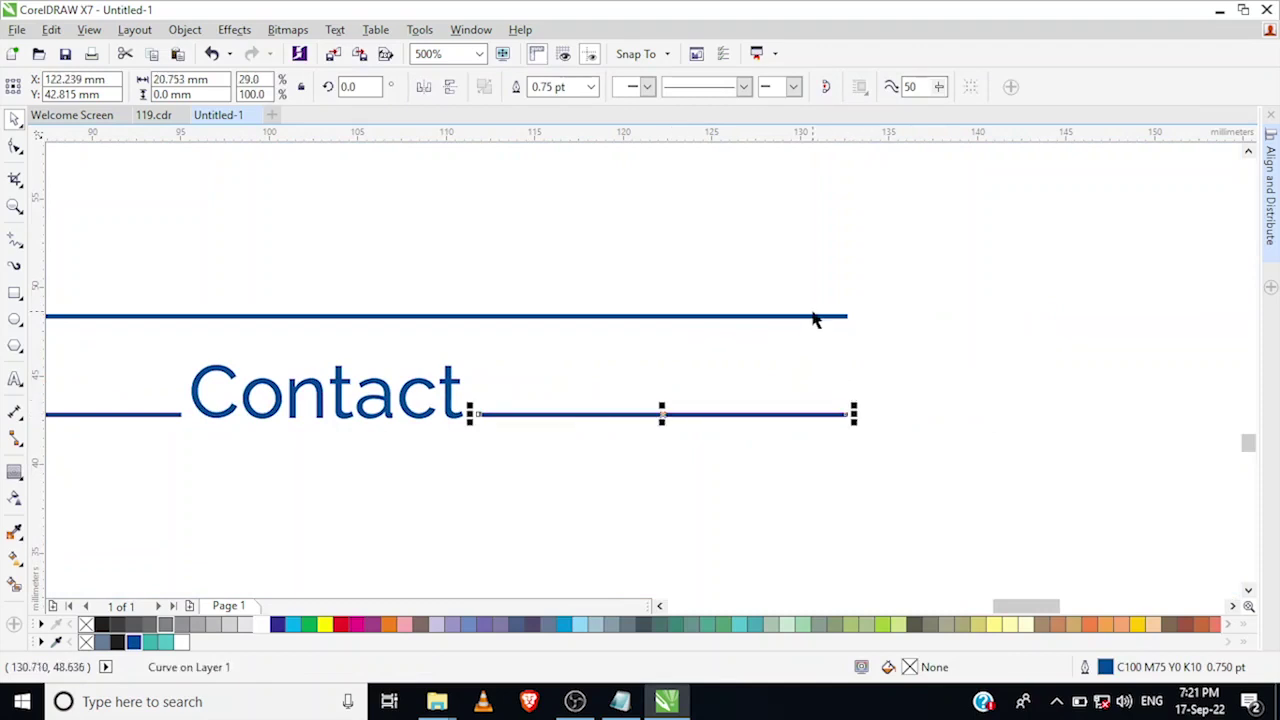
left_click(817, 317, "shift")
scroll(817, 317, "down", 2)
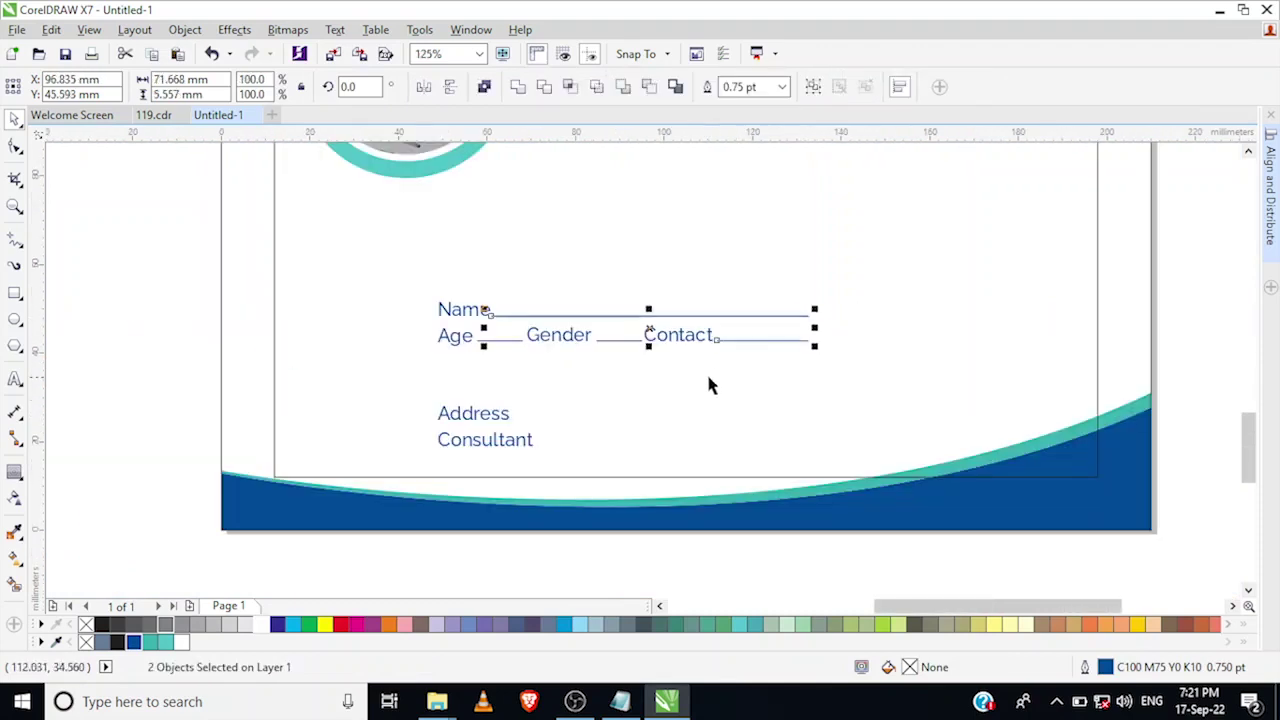
- Move the Address and Consultant labels up together to sit directly below the Age row
left_click(490, 420)
left_click(486, 446, "shift")
scroll(486, 446, "up", 1)
left_click_drag(470, 410, 471, 306)
- Copy the Name fill-in line straight down to the Address row
left_click(606, 211)
left_click(643, 208)
left_click_drag(643, 208, 643, 314)
scroll(643, 314, "right", 2)
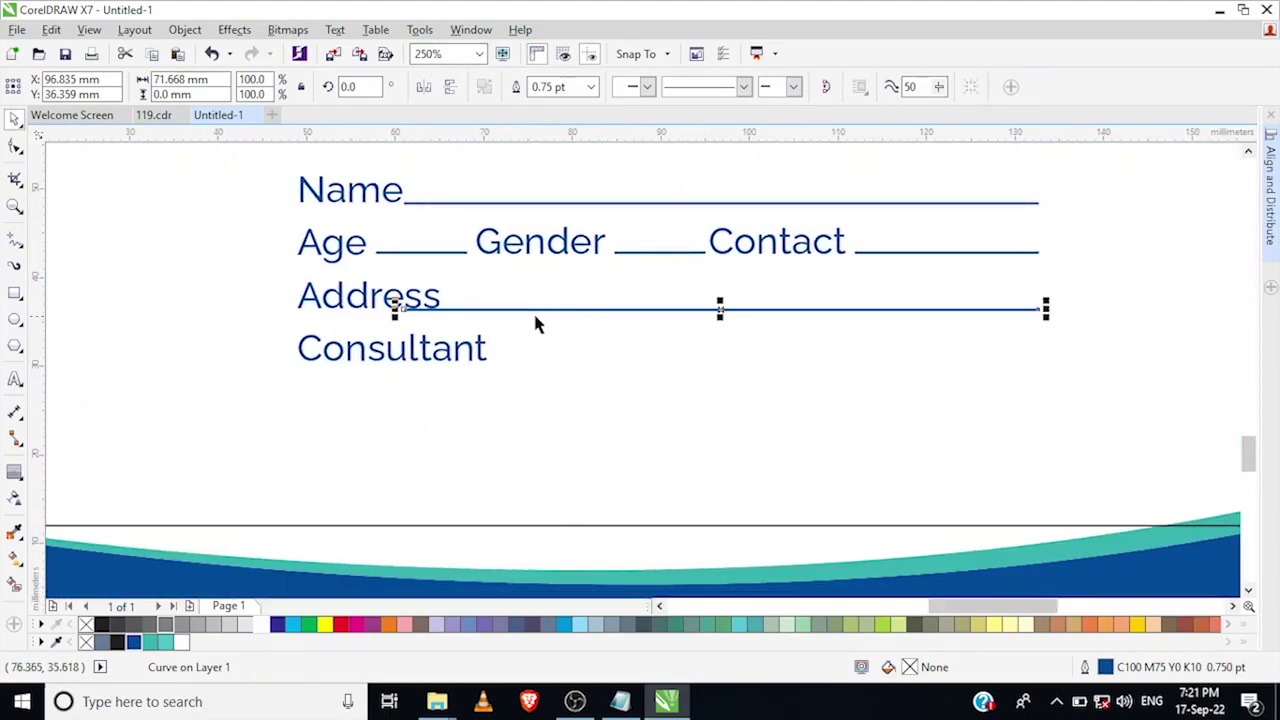
- Copy the Address line to the Consultant row, shorten the copy to about 61 mm, and trim the Address line to start after its label
scroll(536, 309, "up", 2)
left_click_drag(537, 309, 531, 420)
left_click_drag(263, 424, 446, 424)
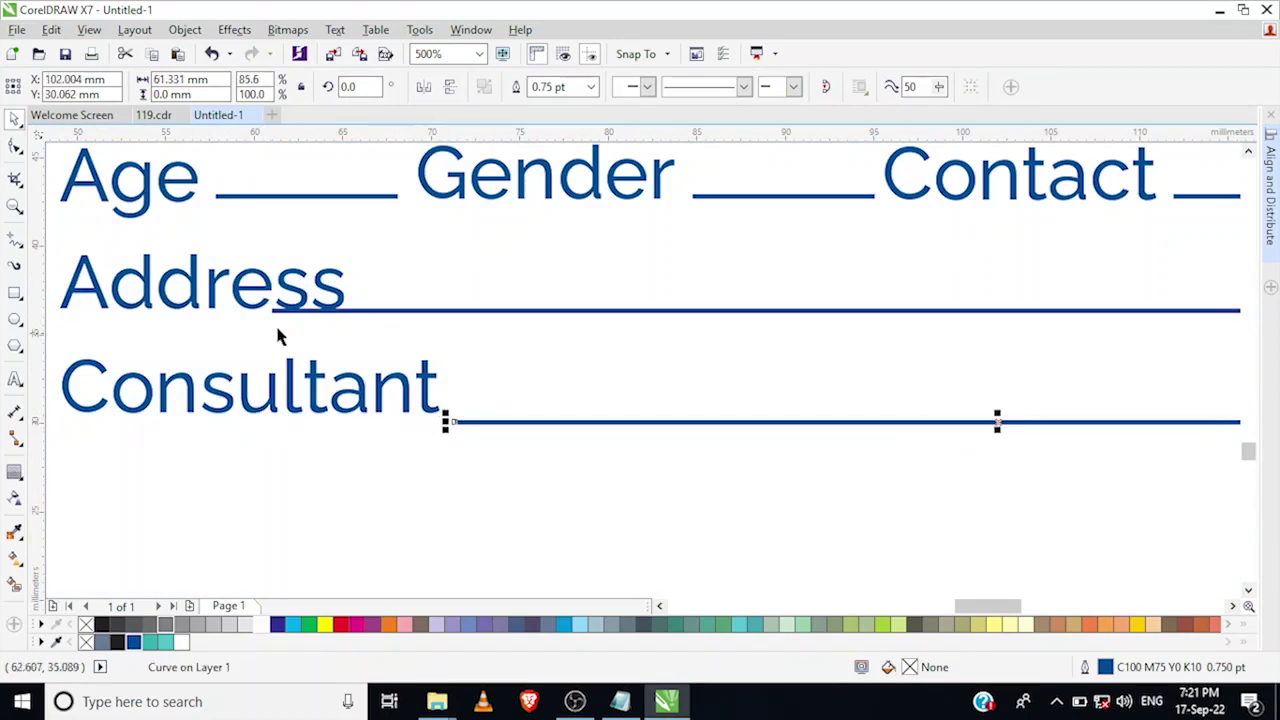
left_click(268, 310)
left_click_drag(265, 309, 355, 306)
- Group all patient detail labels and lines, and centre the group horizontally on the margin rectangle
scroll(309, 320, "down", 2)
left_click_drag(1029, 194, 191, 367)
left_click(813, 87)
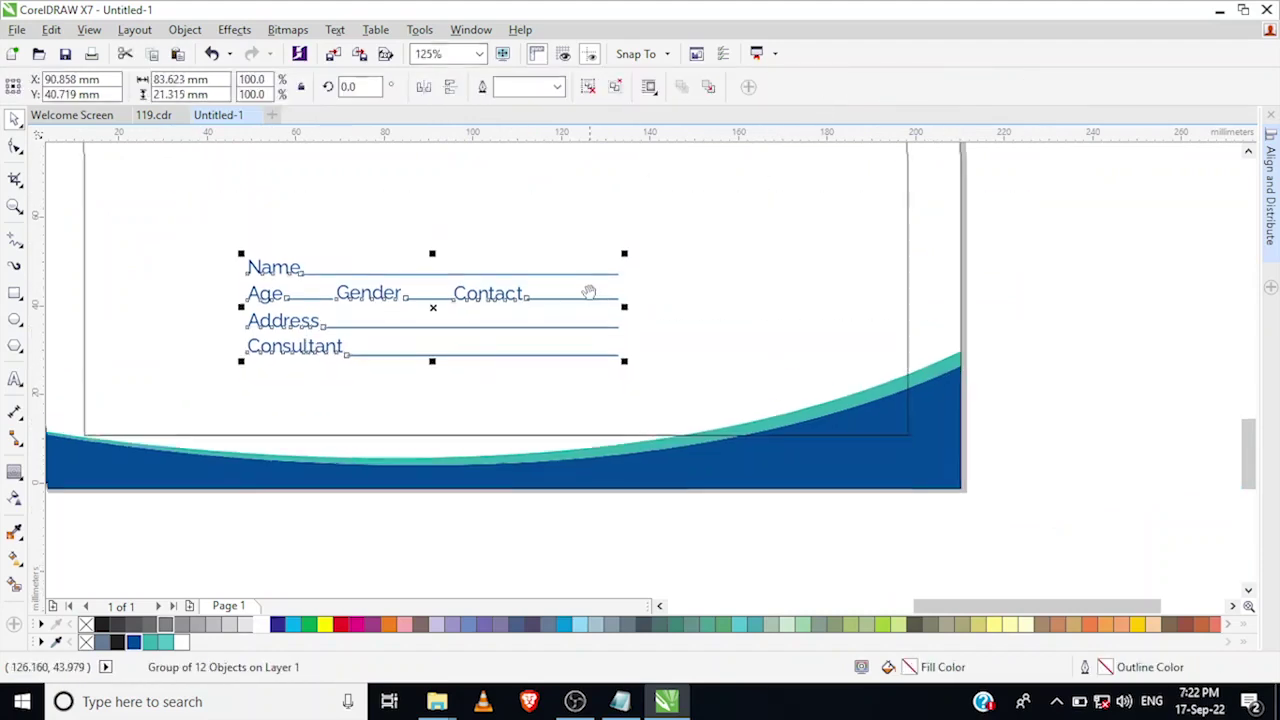
scroll(531, 414, "up", 3)
scroll(528, 390, "down", 2)
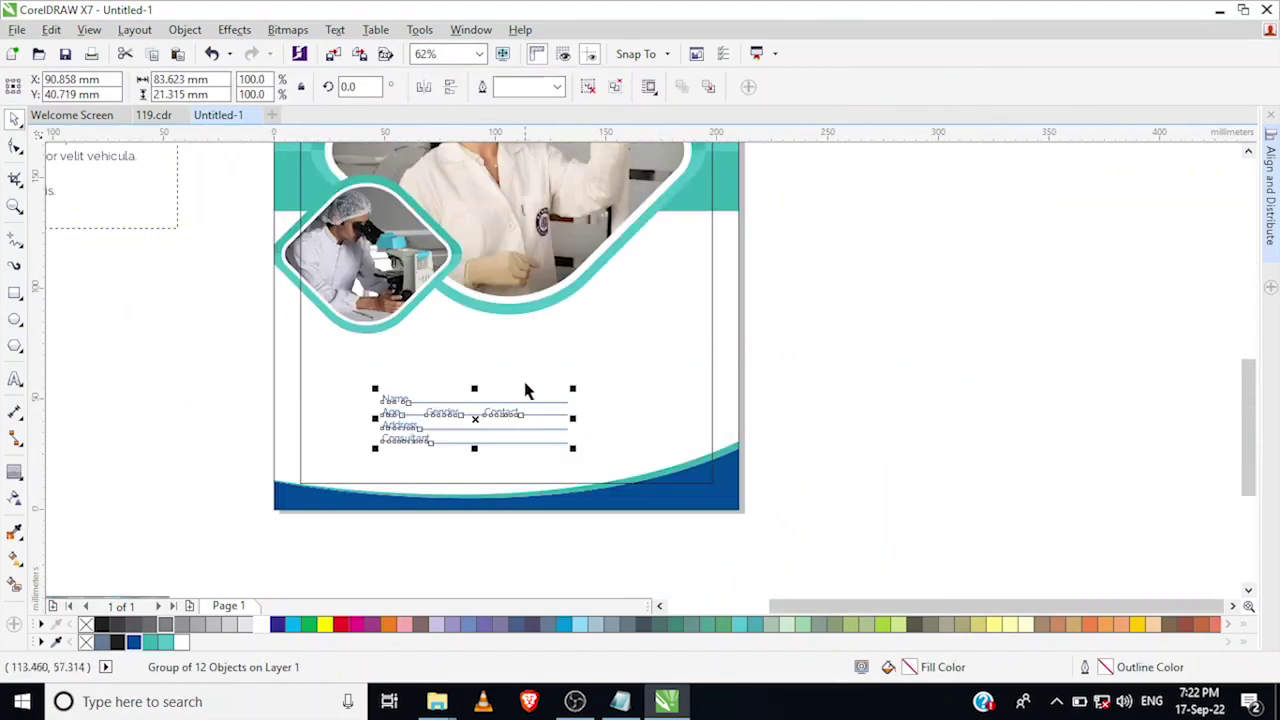
left_click(648, 356, "shift")
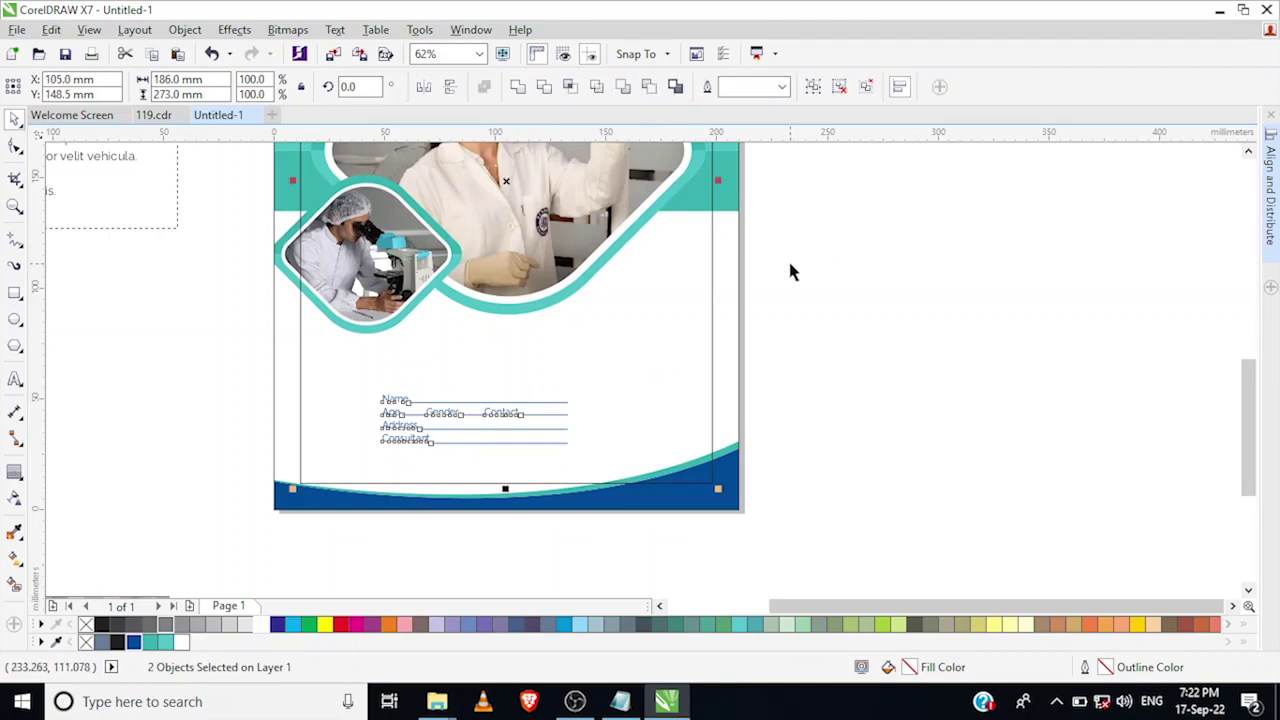
key("c")
left_click(793, 357)
- Move the patient details group straight down to about Y 34.4 mm, closer to the curved footer
scroll(448, 443, "up", 1)
left_click_drag(457, 443, 462, 335)
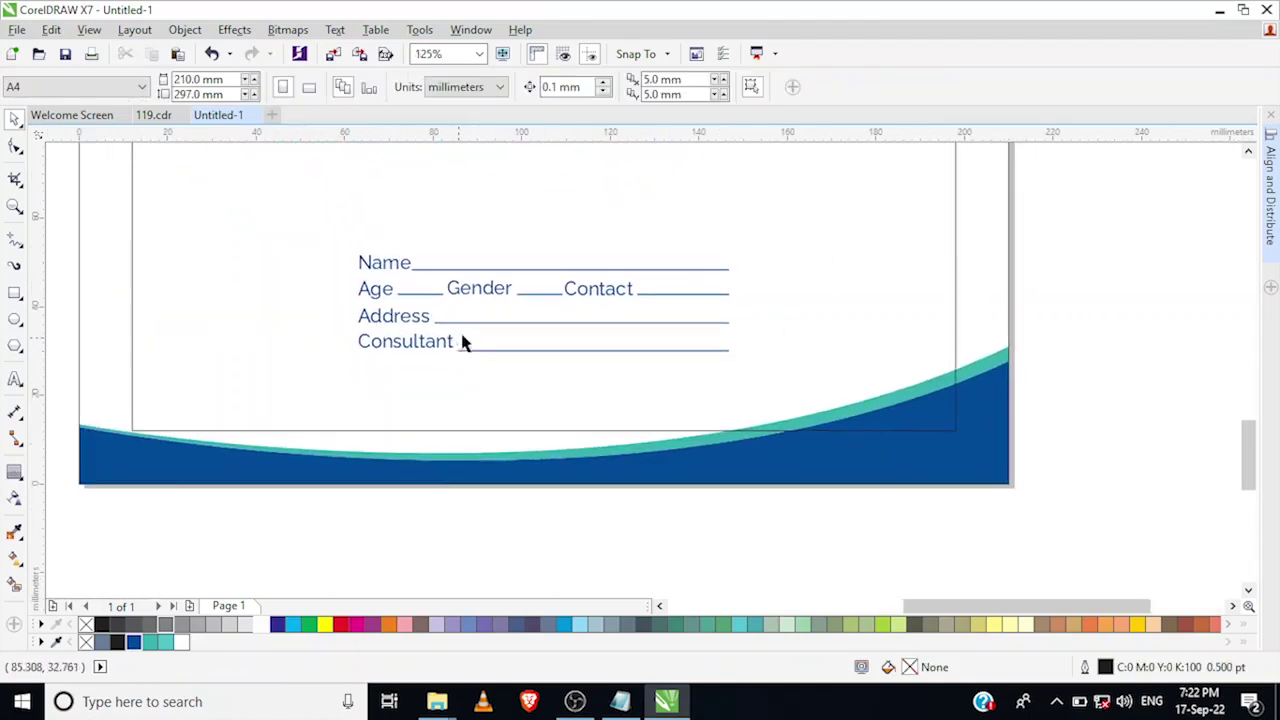
left_click_drag(478, 291, 466, 323)
key("ctrl+z")
left_click(465, 292)
scroll(482, 334, "down", 1)
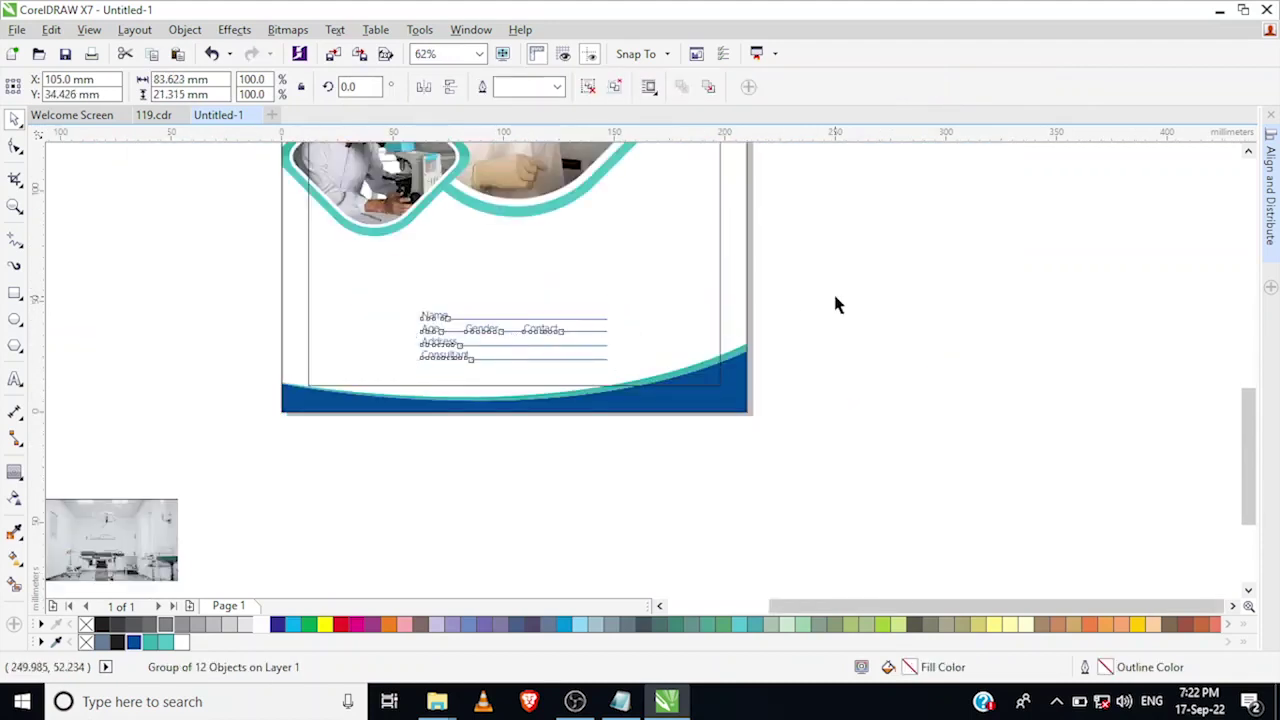
left_click(833, 297)
- Enlarge the patient details group proportionally about its centre to about 117 × 30 mm
scroll(489, 331, "up", 1)
left_click(477, 334)
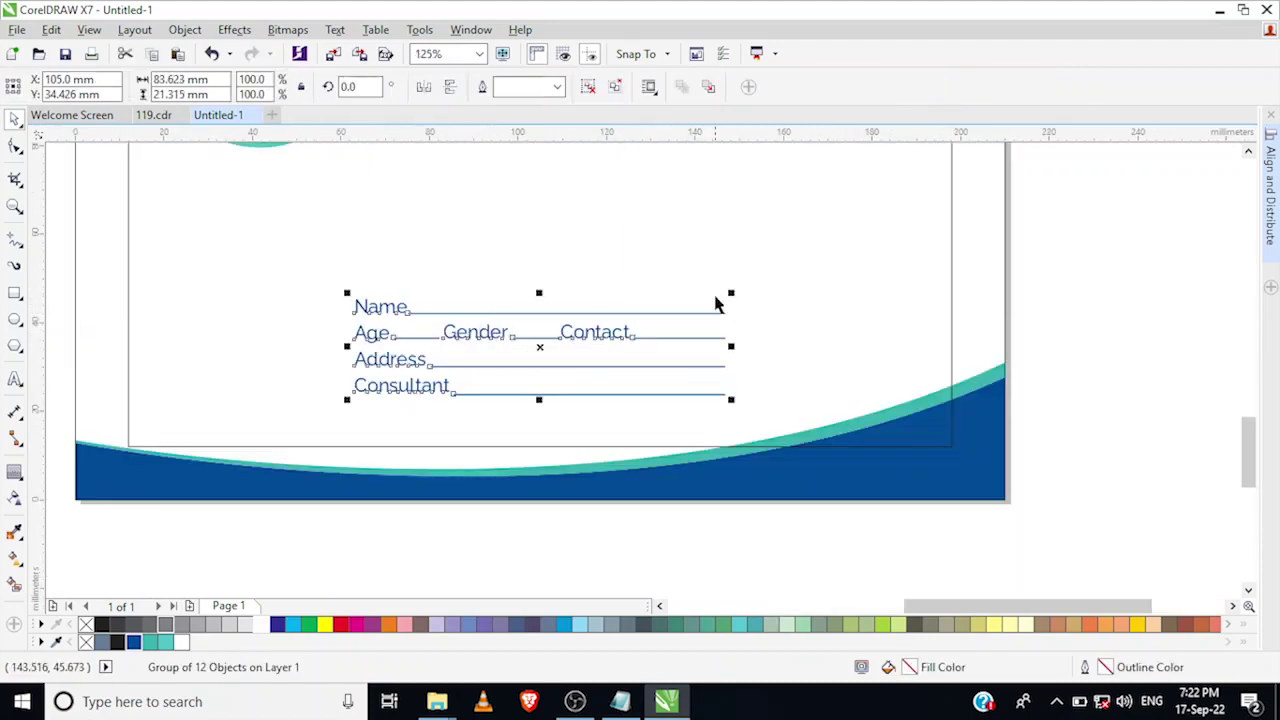
left_click_drag(729, 291, 803, 268)
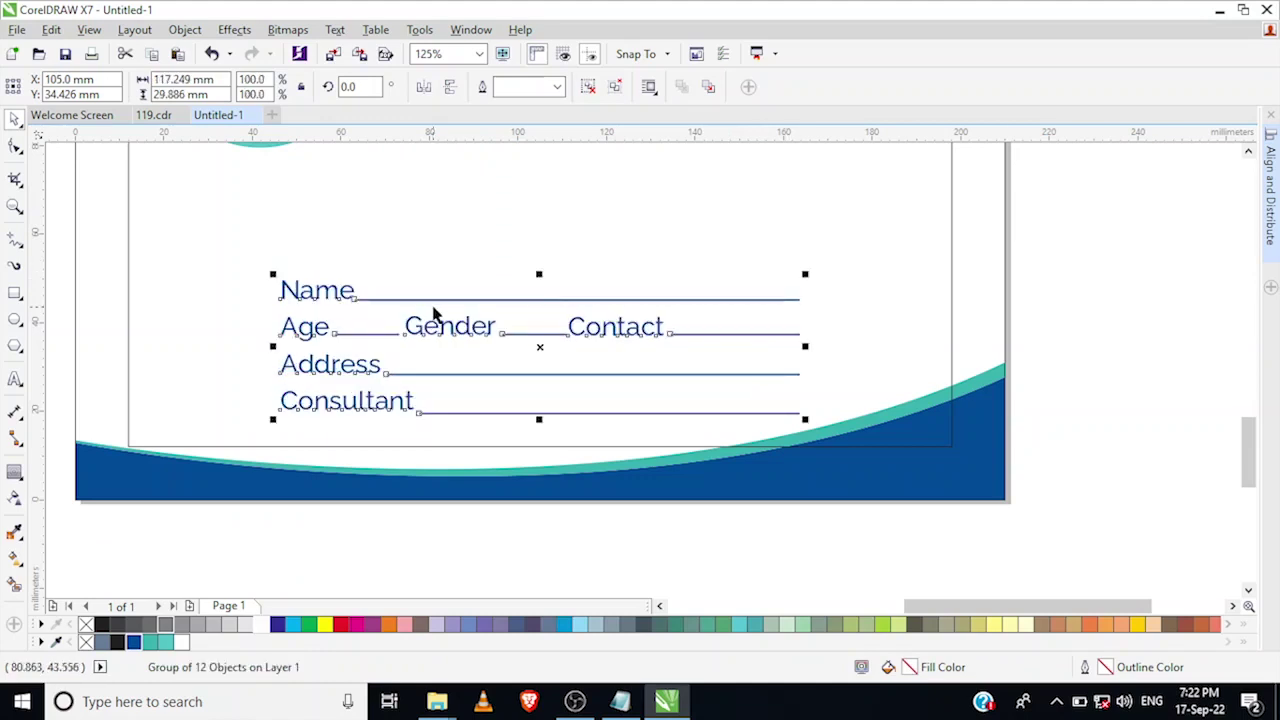
- Remove the outline from the 186 × 273 mm margin rectangle
scroll(440, 312, "down", 1)
left_click(950, 338)
left_click(709, 323)
scroll(957, 337, "down", 1)
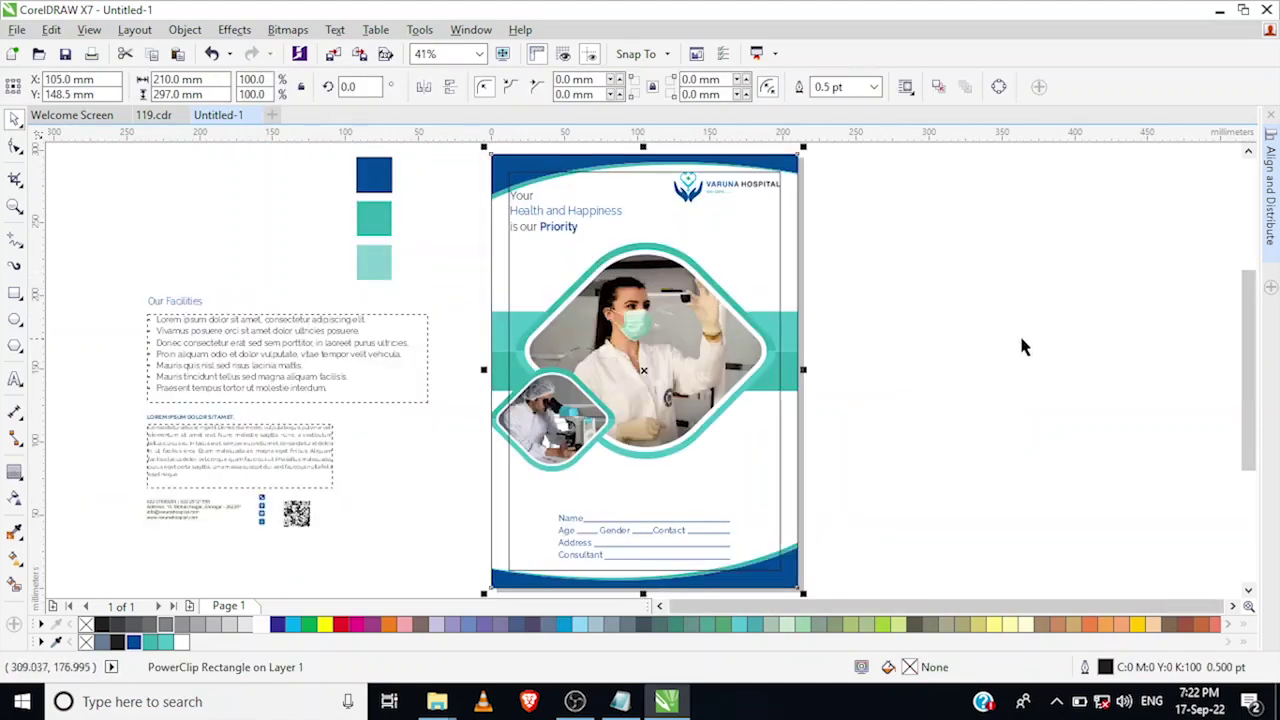
left_click(957, 337)
left_click(626, 188)
left_click(873, 87)
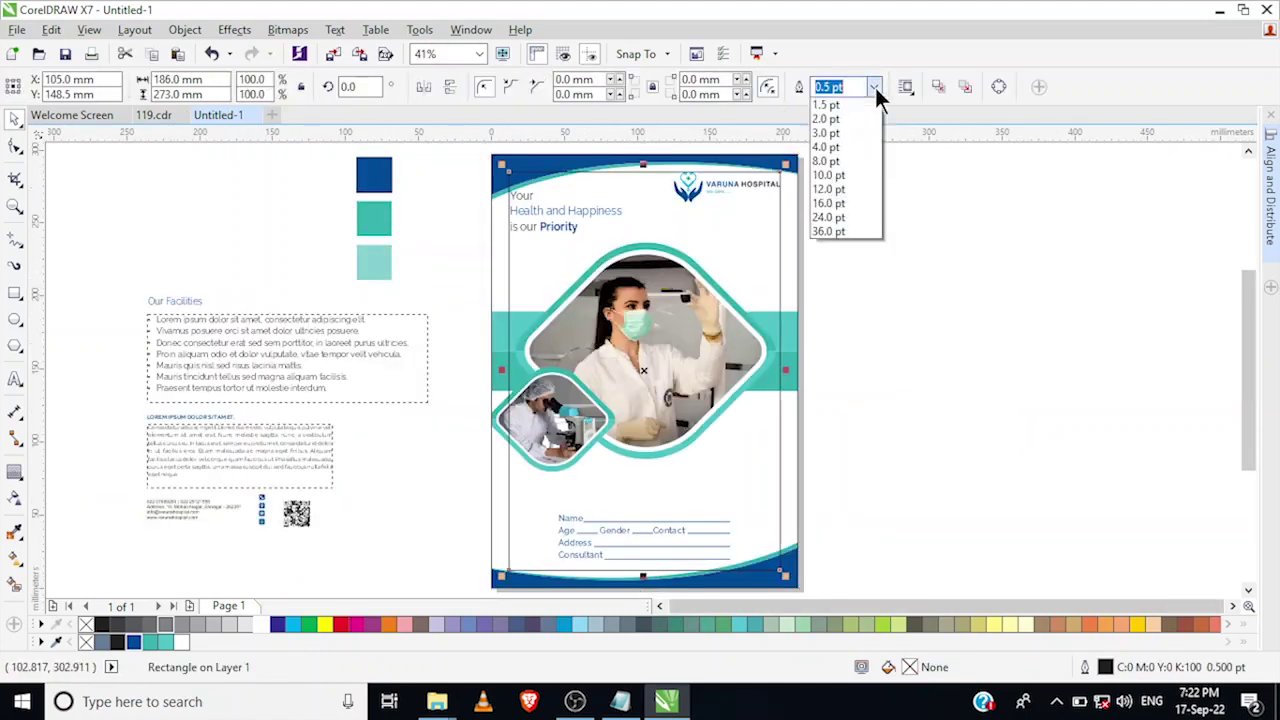
left_click(816, 119)
key("Escape")
- Group all the cover artwork on the page
scroll(592, 254, "down", 2)
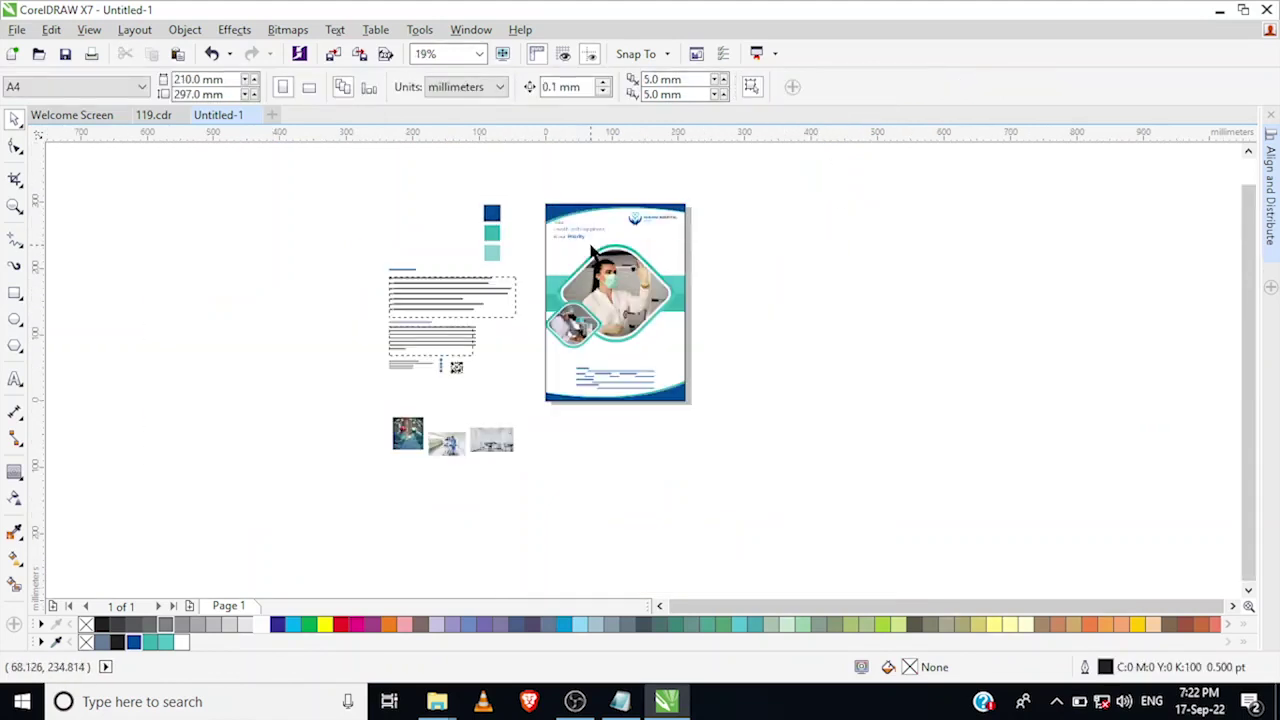
left_click_drag(543, 206, 706, 423)
left_click(814, 88)
left_click(405, 225)
- Move the off-page colour swatches, text blocks, QR code and photos together farther left of the page
left_click_drag(352, 198, 548, 475)
left_click_drag(434, 349, 314, 331)
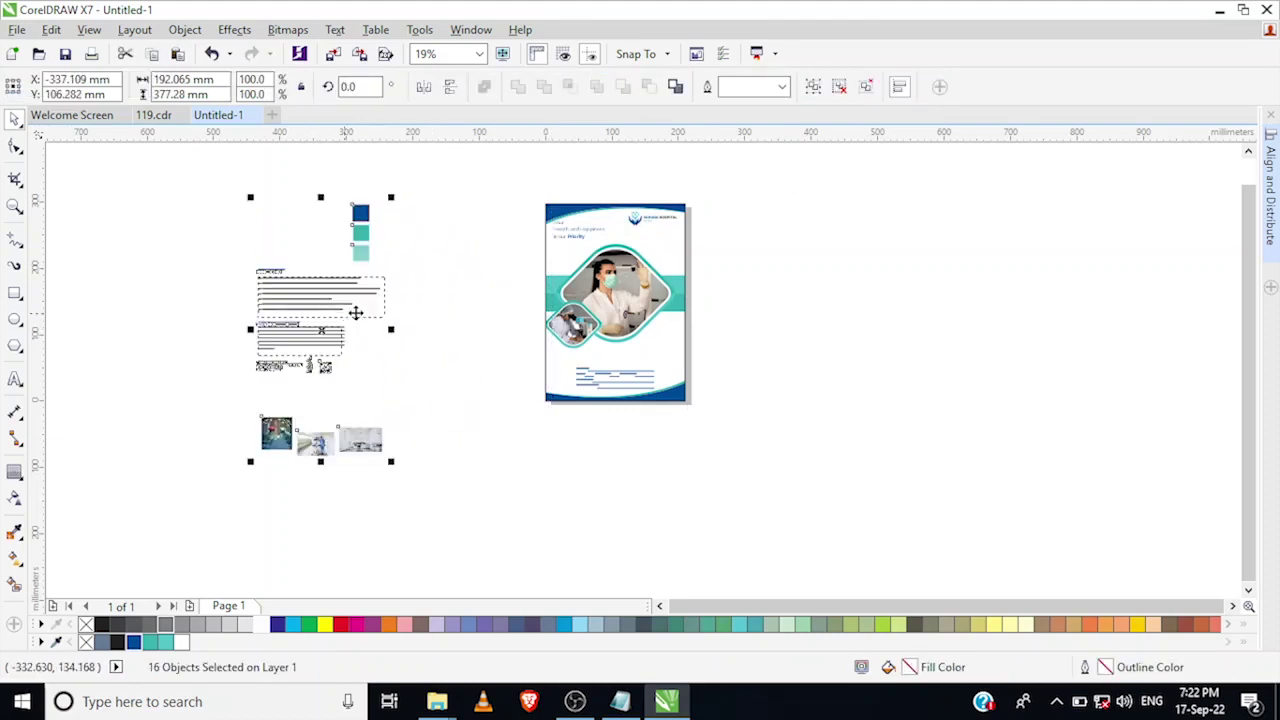
left_click(457, 287)
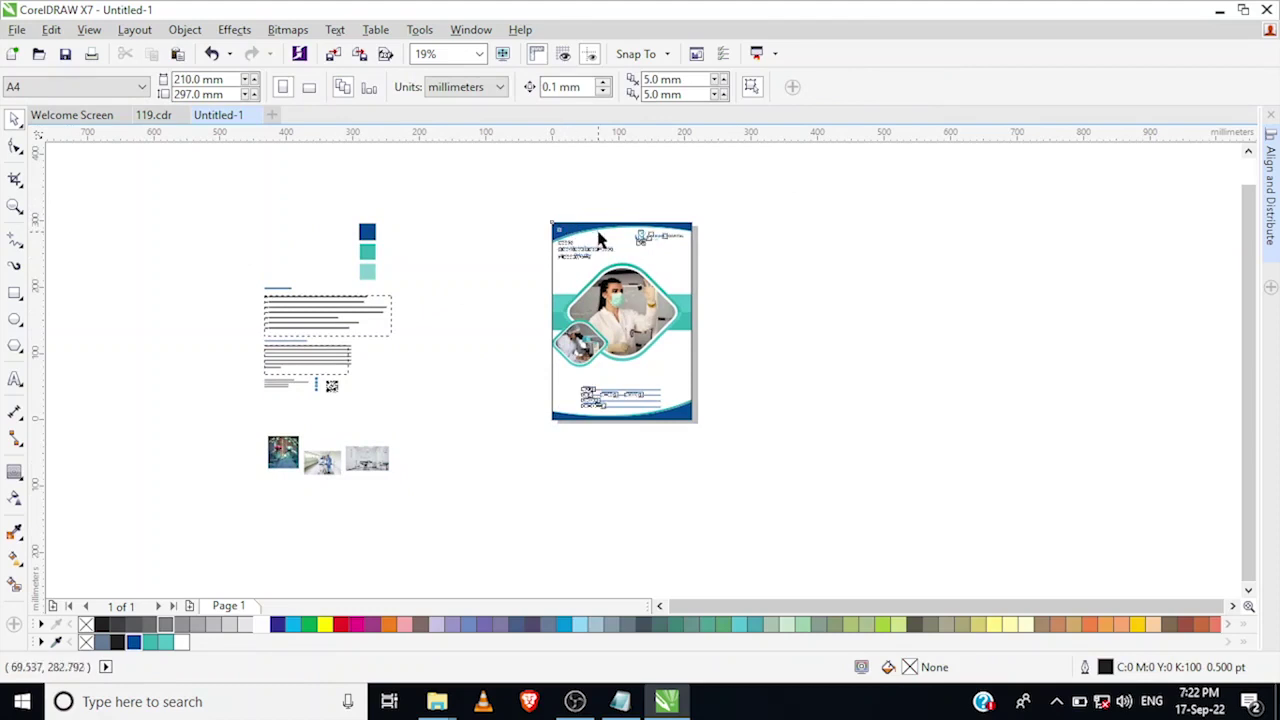
- Double the page width to 420 mm, keeping the height at 297 mm
left_click(602, 242)
scroll(597, 252, "up", 2)
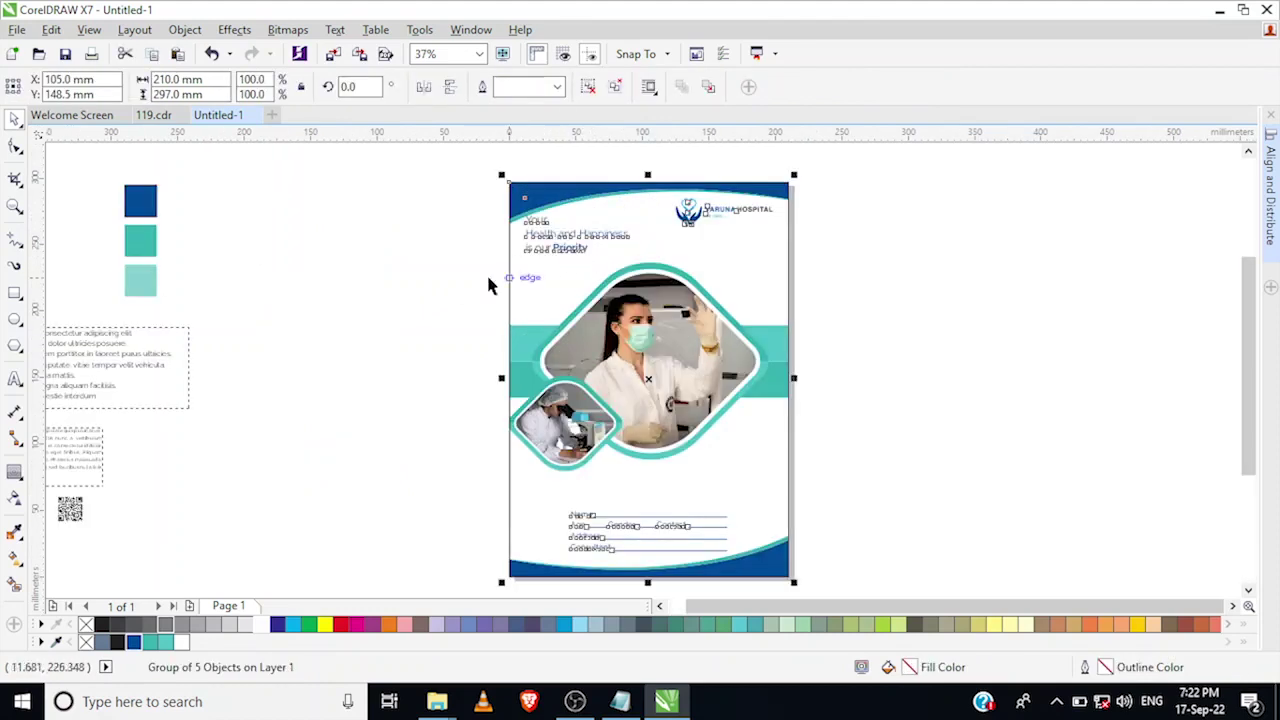
left_click(435, 288)
left_click(543, 240)
left_click(378, 217)
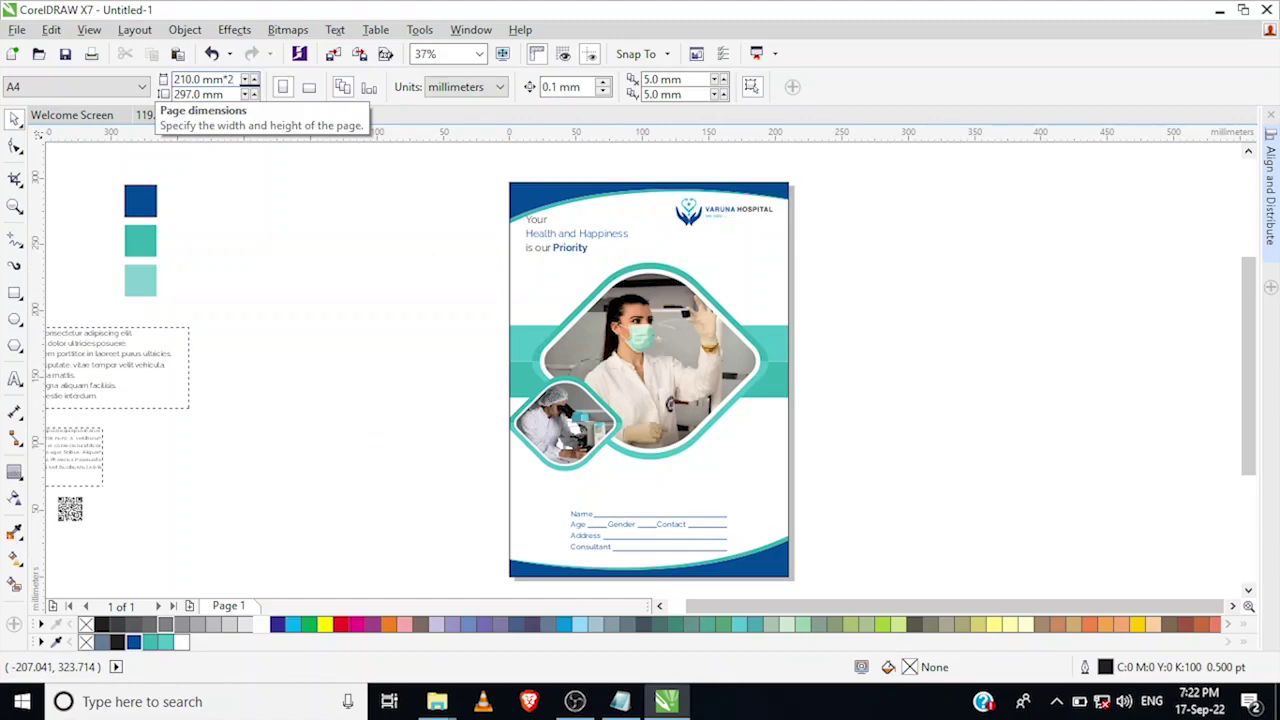
key("Return")
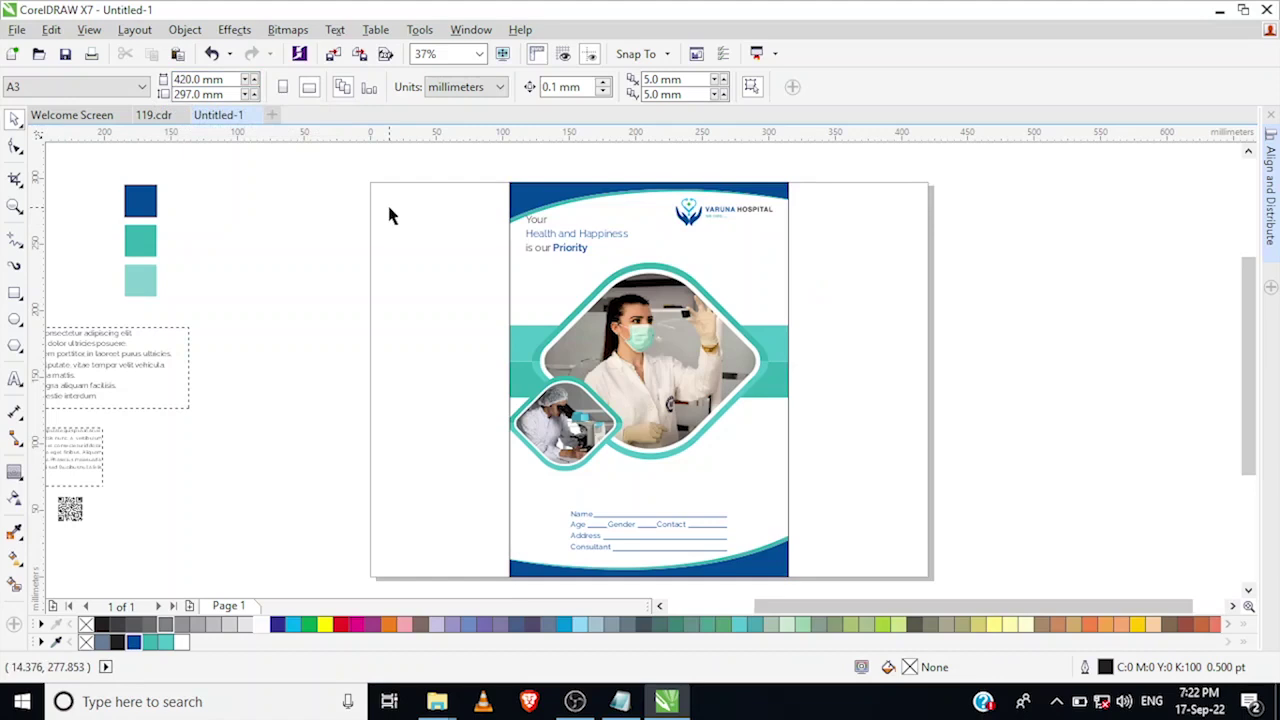
- Align the cover group to the right edge of the page
left_click(586, 234)
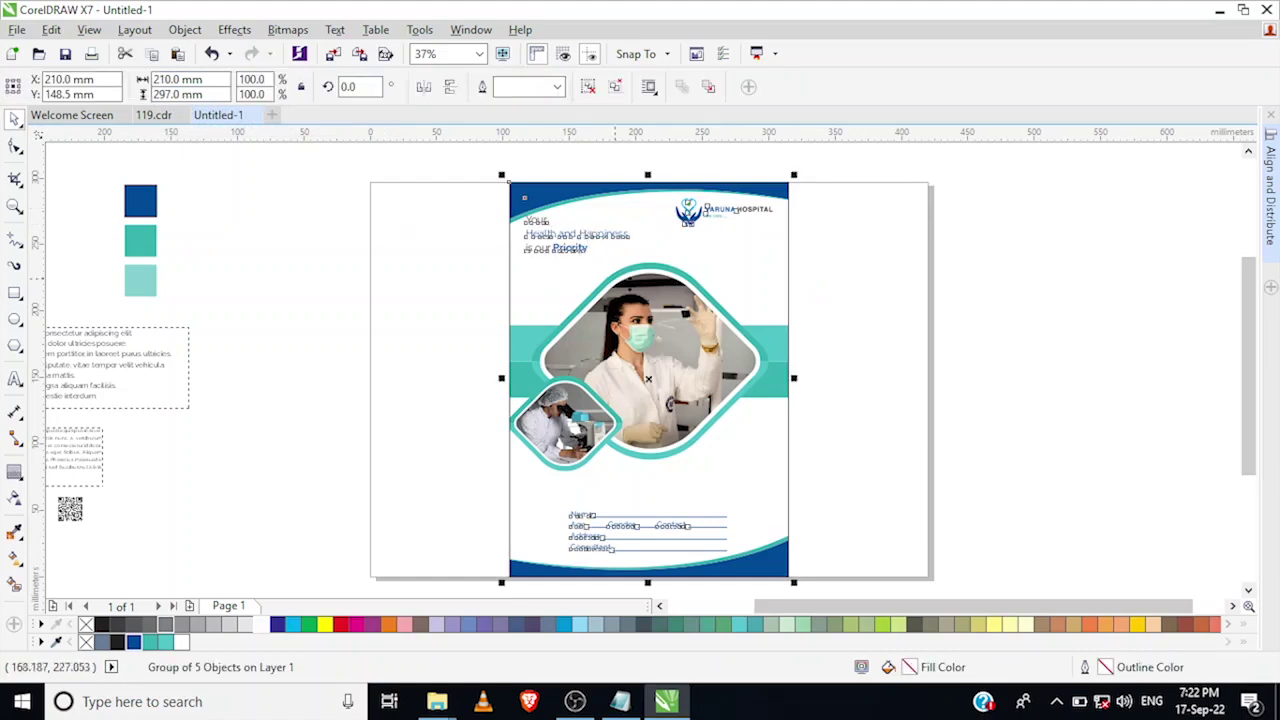
left_click(893, 285)
left_click(634, 257)
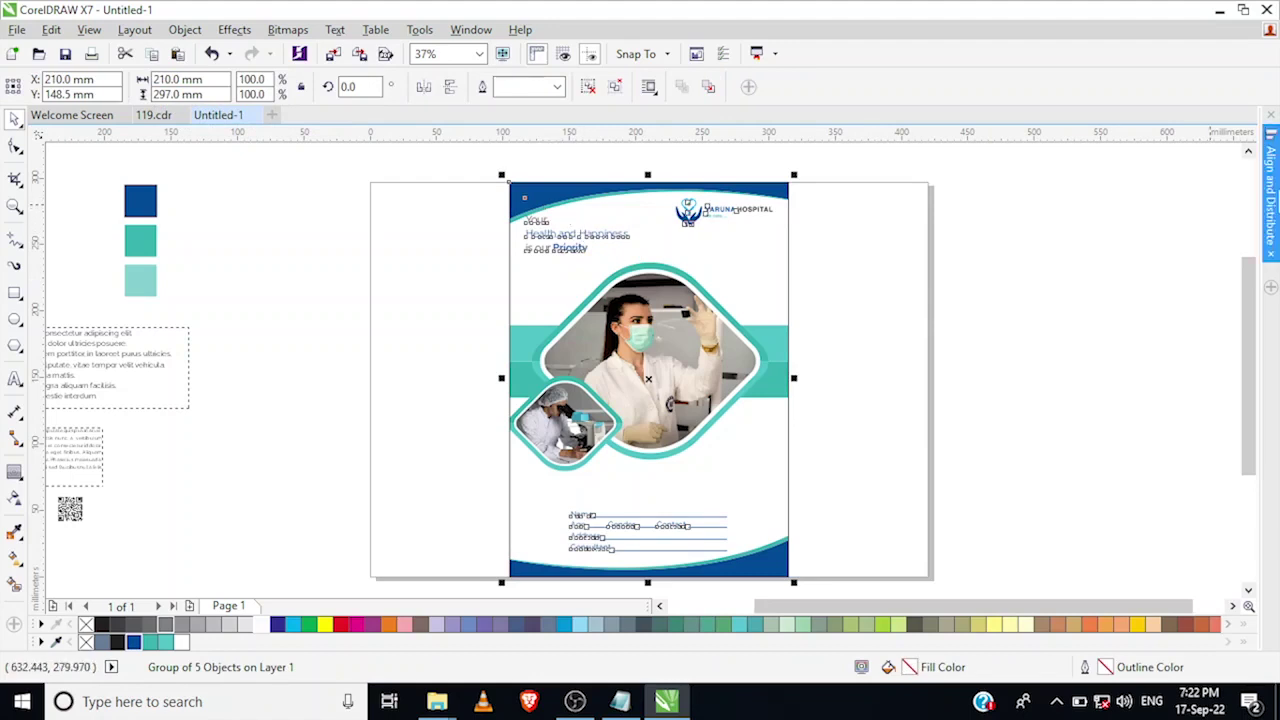
left_click(1272, 195)
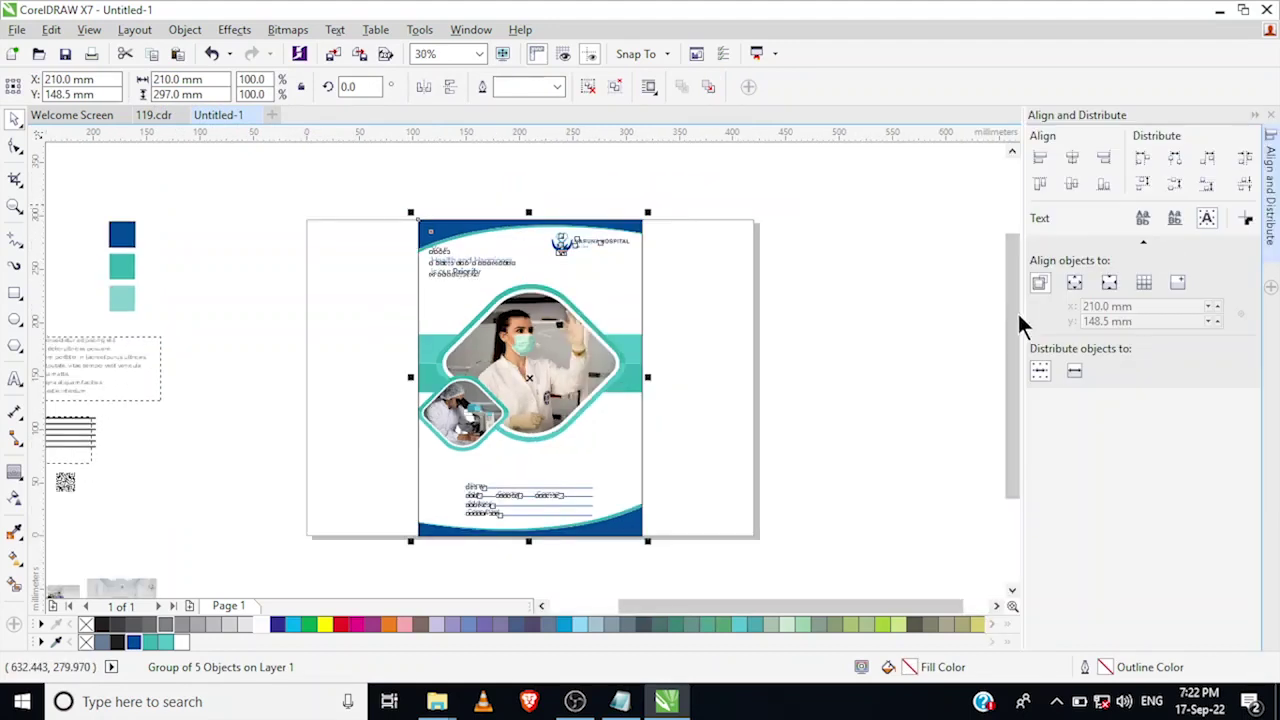
left_click(1075, 284)
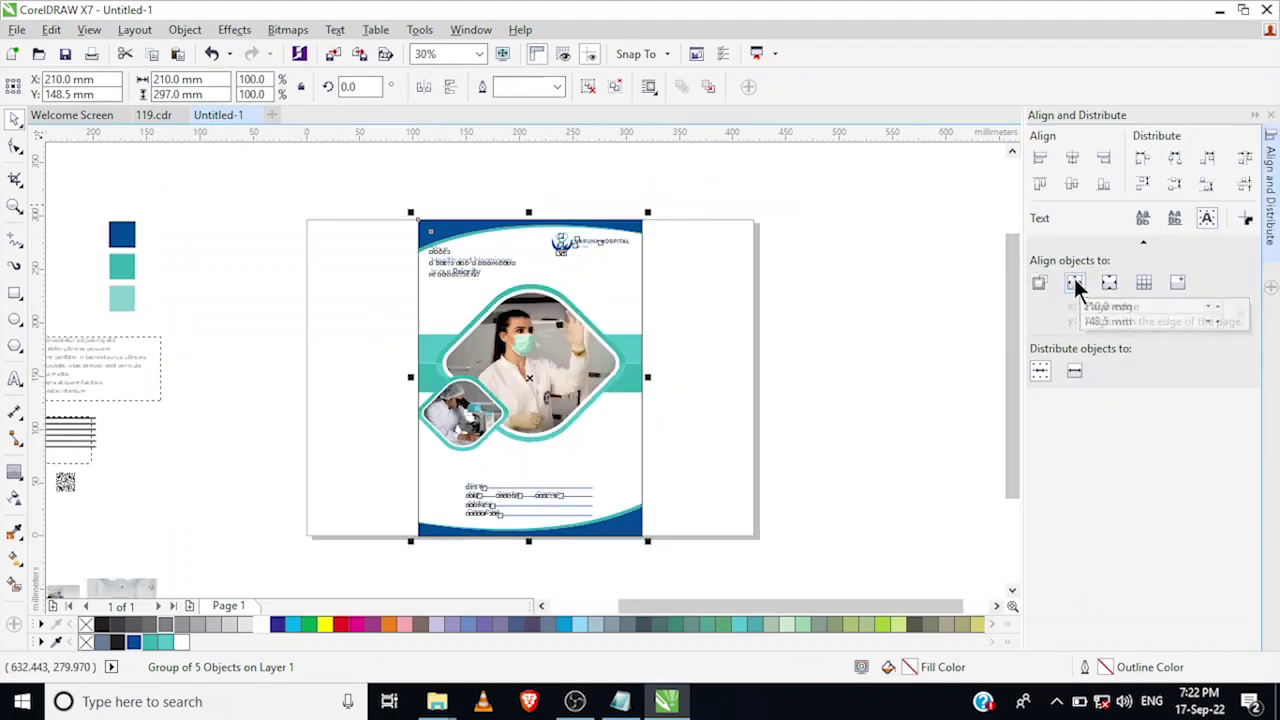
left_click(1103, 160)
left_click(794, 274)
- Place a copy of the cover group on the left half of the page, edge to edge with the original
left_click(670, 263)
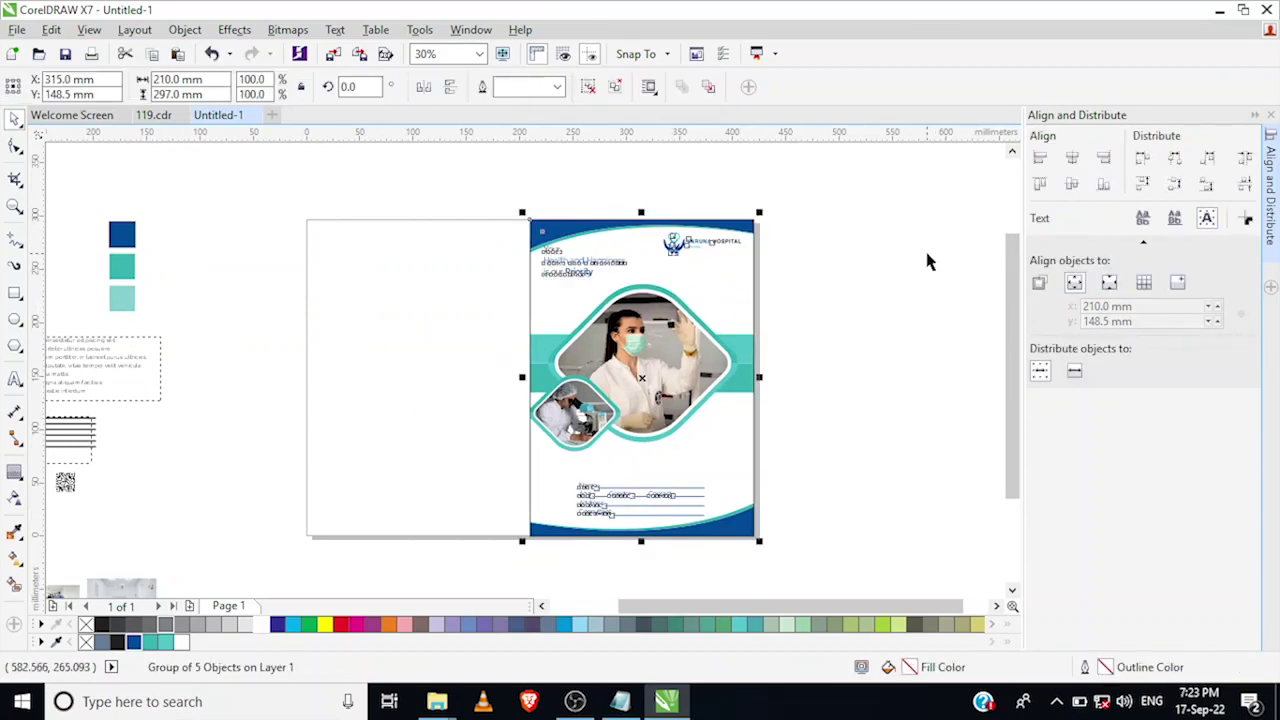
left_click_drag(759, 286, 533, 292)
left_click(812, 308)
- Ungroup the left copy of the cover and delete its tagline and hospital logo
left_click(464, 261)
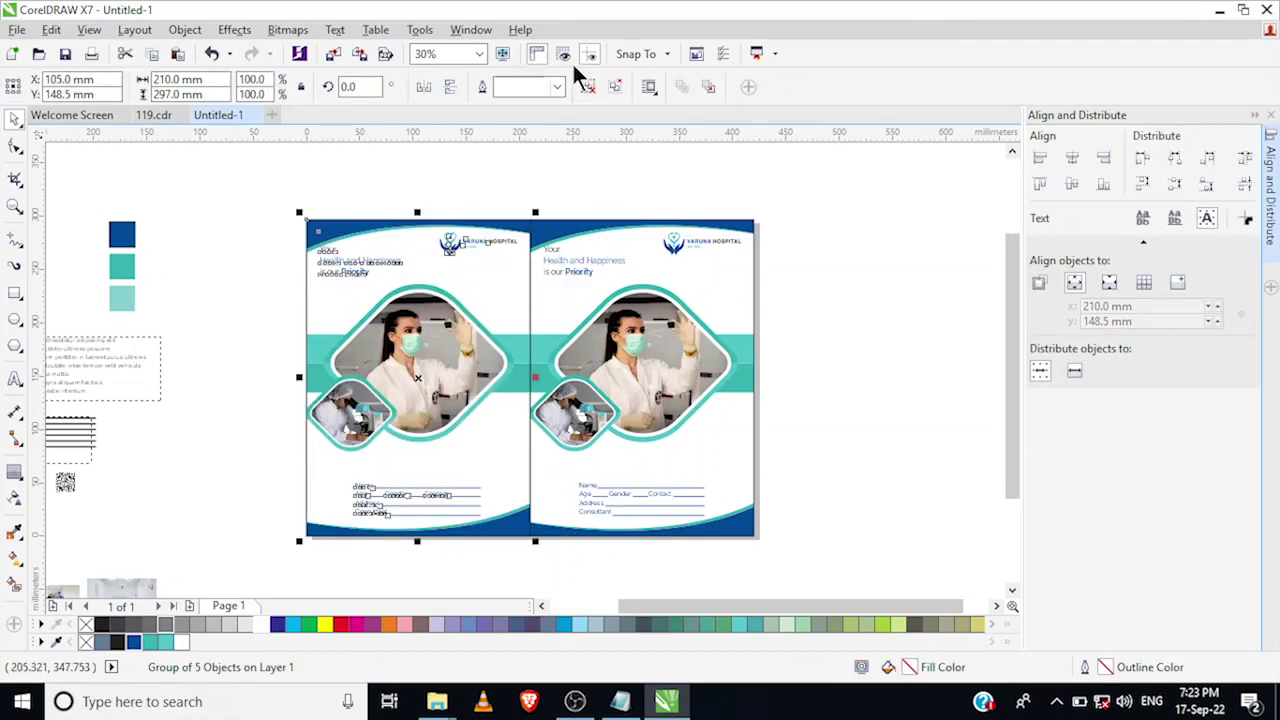
left_click(585, 87)
left_click(629, 163)
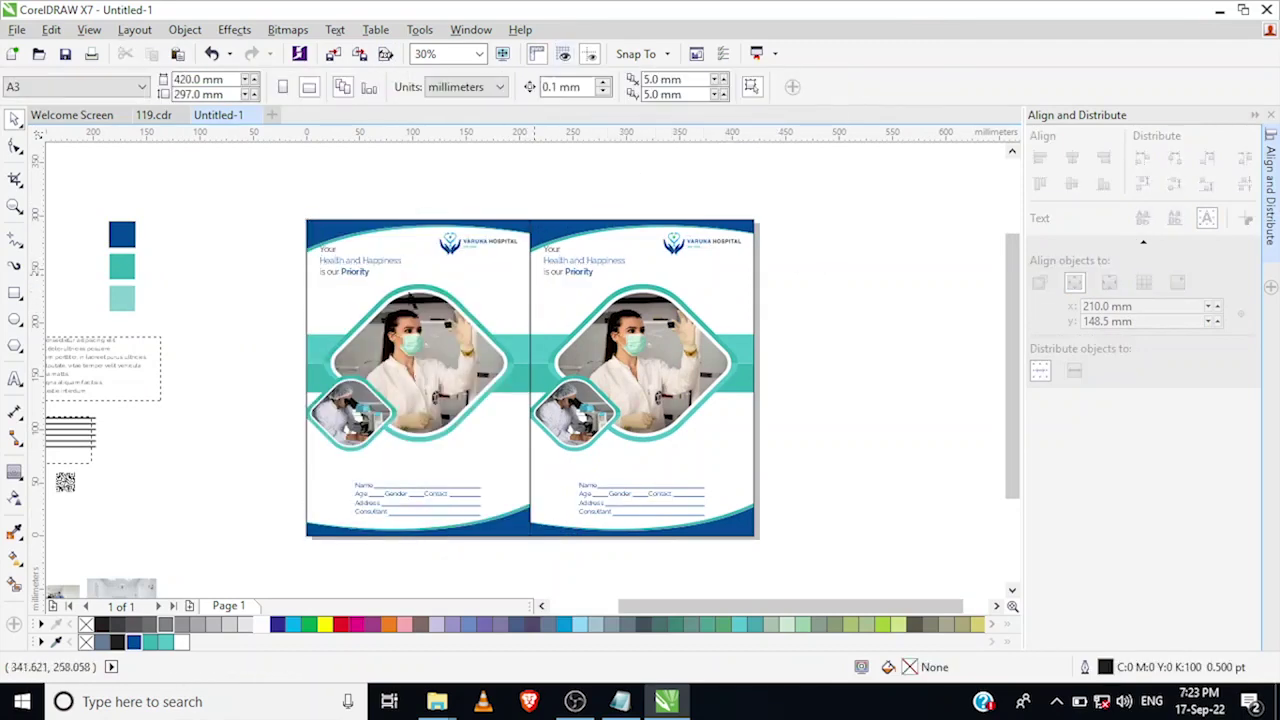
left_click_drag(263, 222, 525, 365)
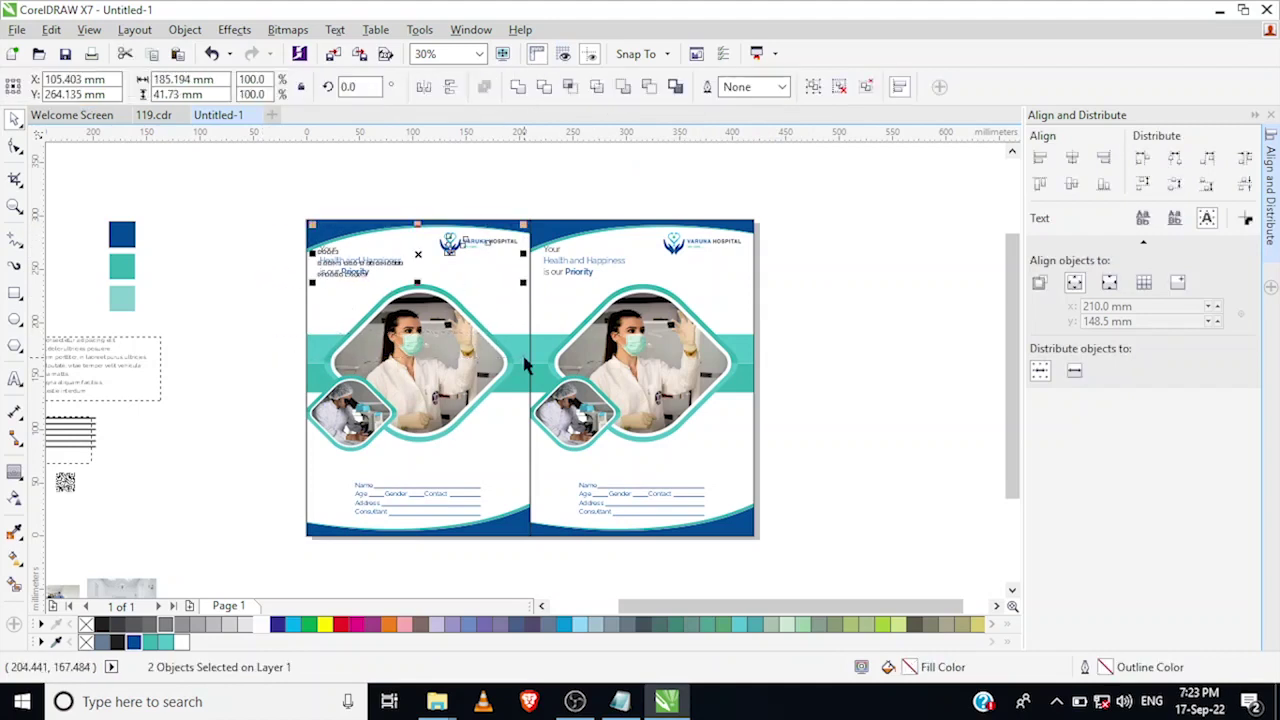
key("Delete")
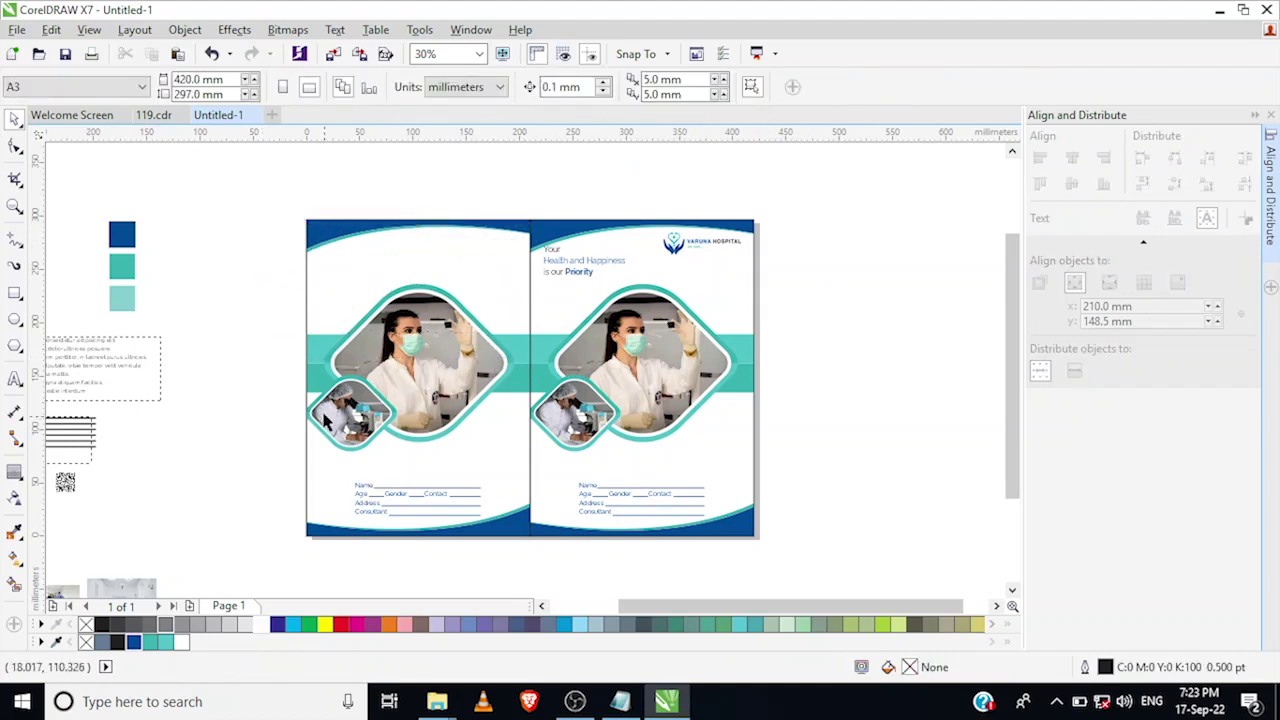
- Delete the patient detail fields from the left cover and open its PowerClip contents for editing
left_click_drag(405, 520, 517, 562)
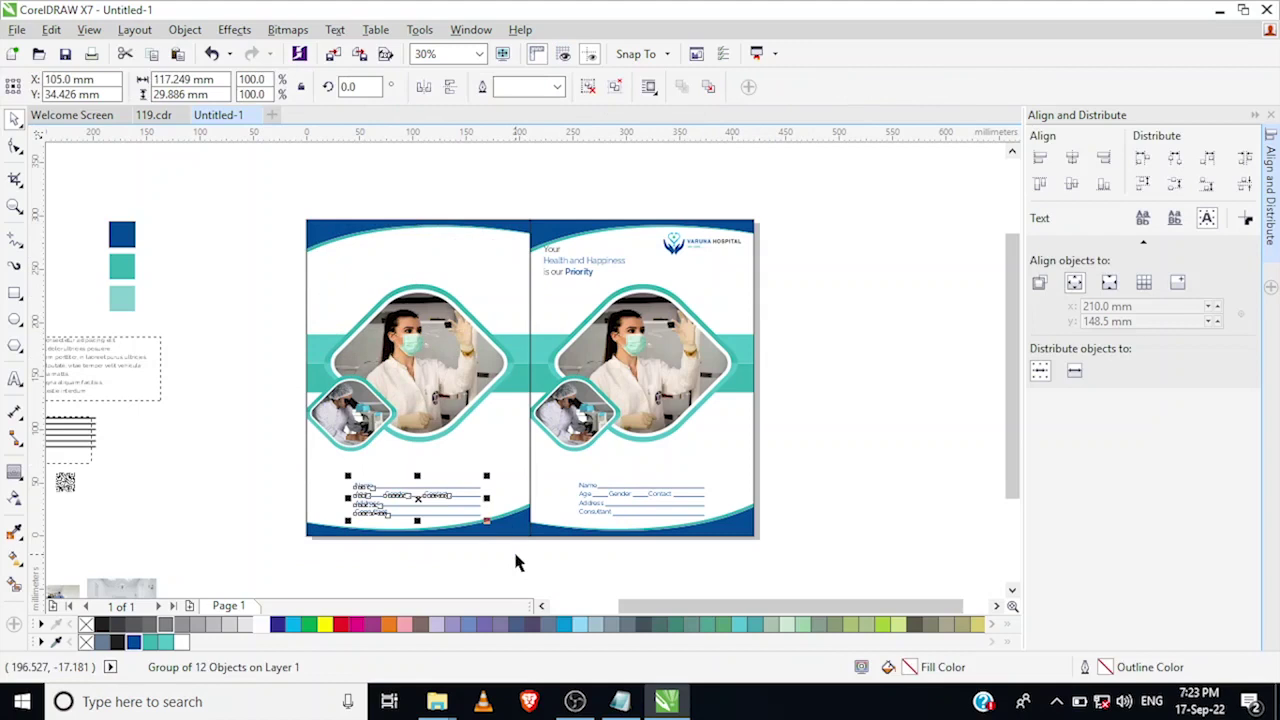
key("Delete")
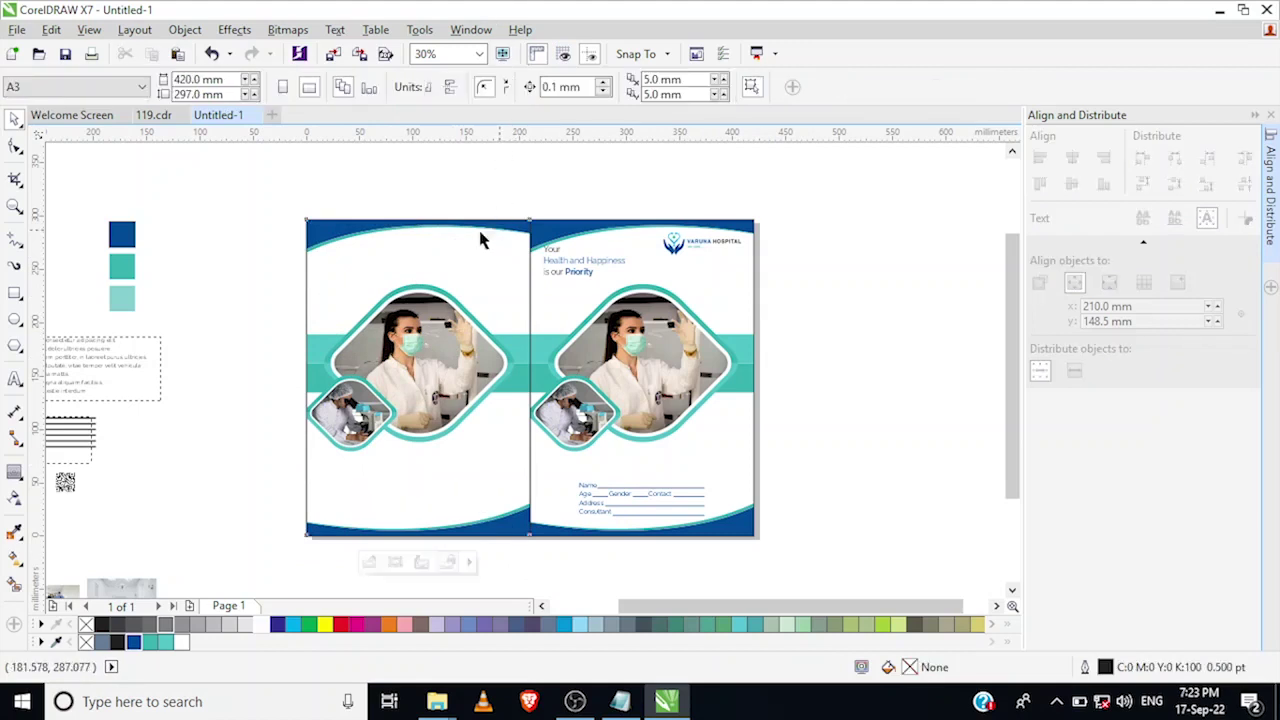
left_click_drag(488, 240, 421, 243)
key("p")
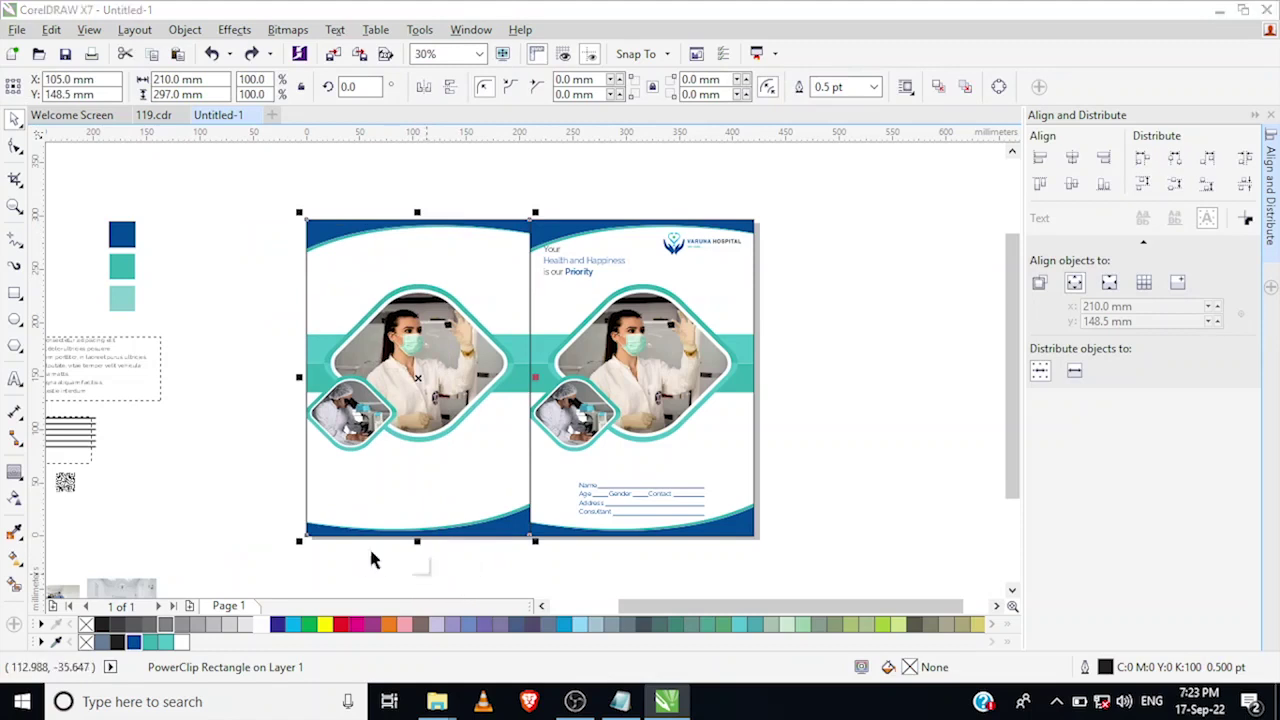
left_click(370, 560)
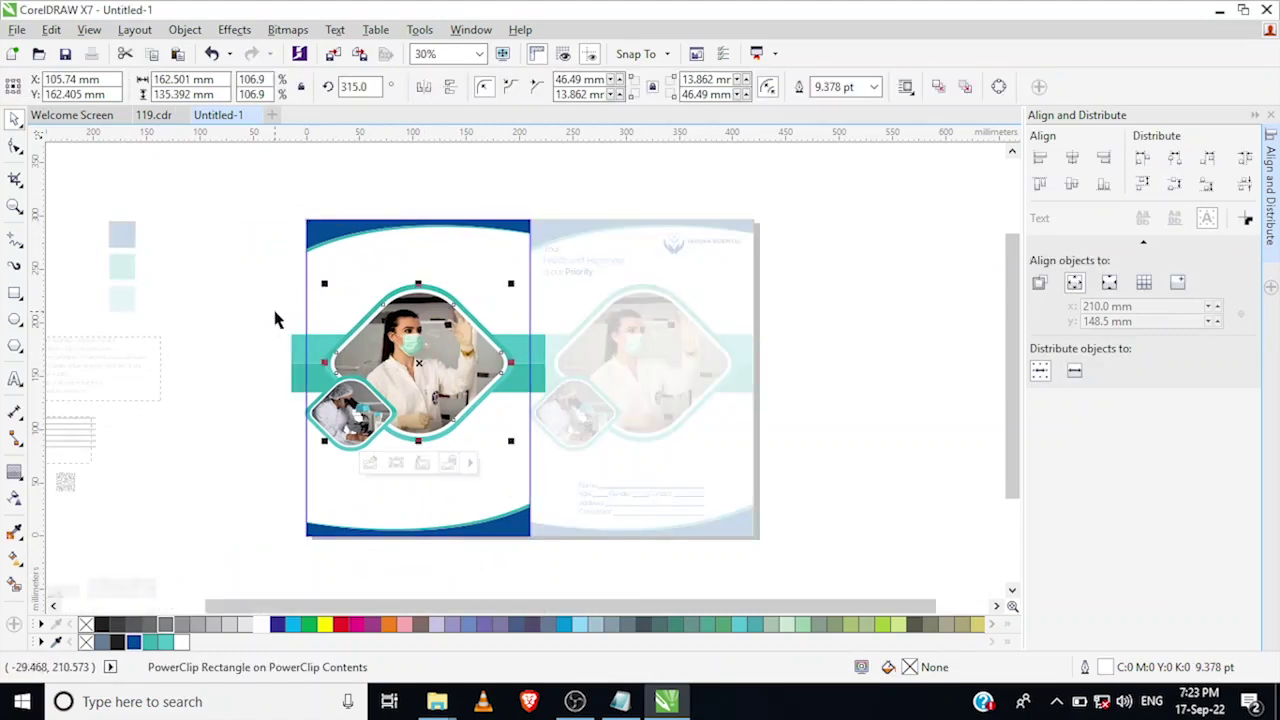
- Delete the large diamond photo of the masked woman and its teal backing shapes from the left cover
left_click(271, 369)
left_click(427, 352)
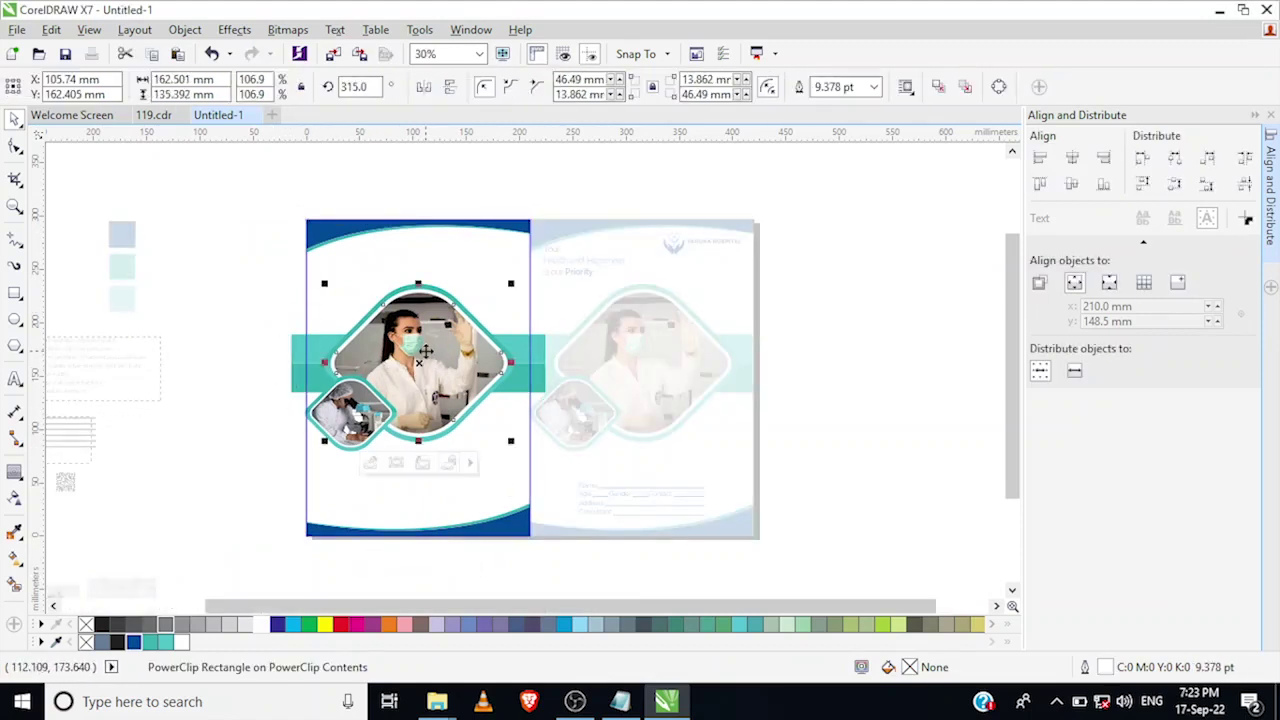
key("Delete")
left_click(425, 358)
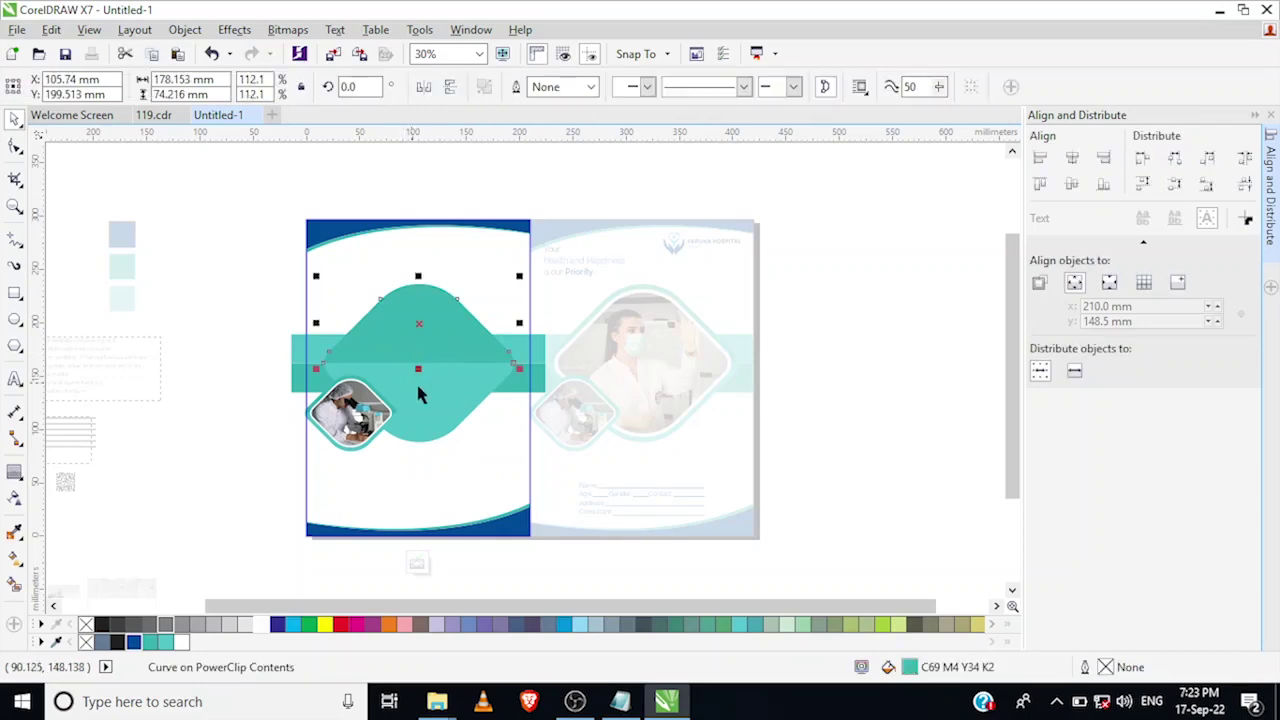
key("Delete")
left_click(373, 394)
- Delete the microscope photo from inside the small diamond frame on the left cover
left_click_drag(253, 357, 455, 493)
scroll(300, 389, "up", 2)
scroll(323, 401, "down", 1)
left_click(304, 430)
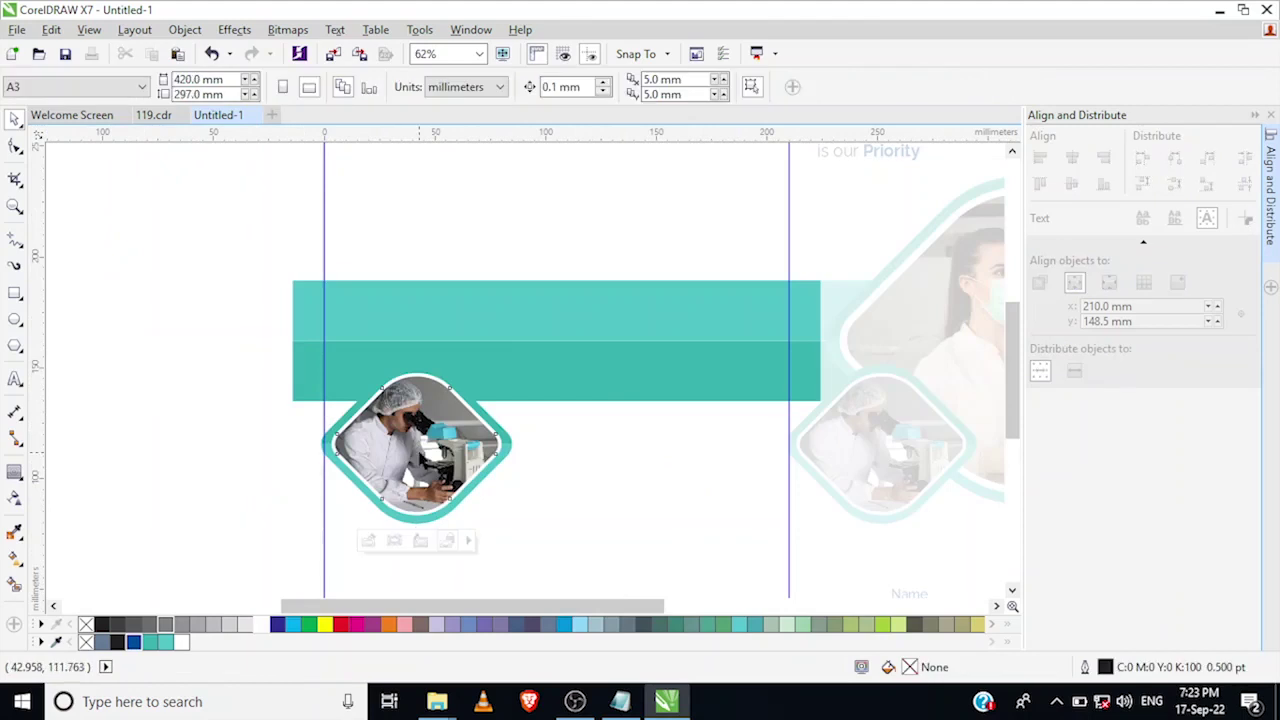
left_click(434, 510)
left_click(416, 537)
left_click(424, 508, "ctrl")
key("Delete")
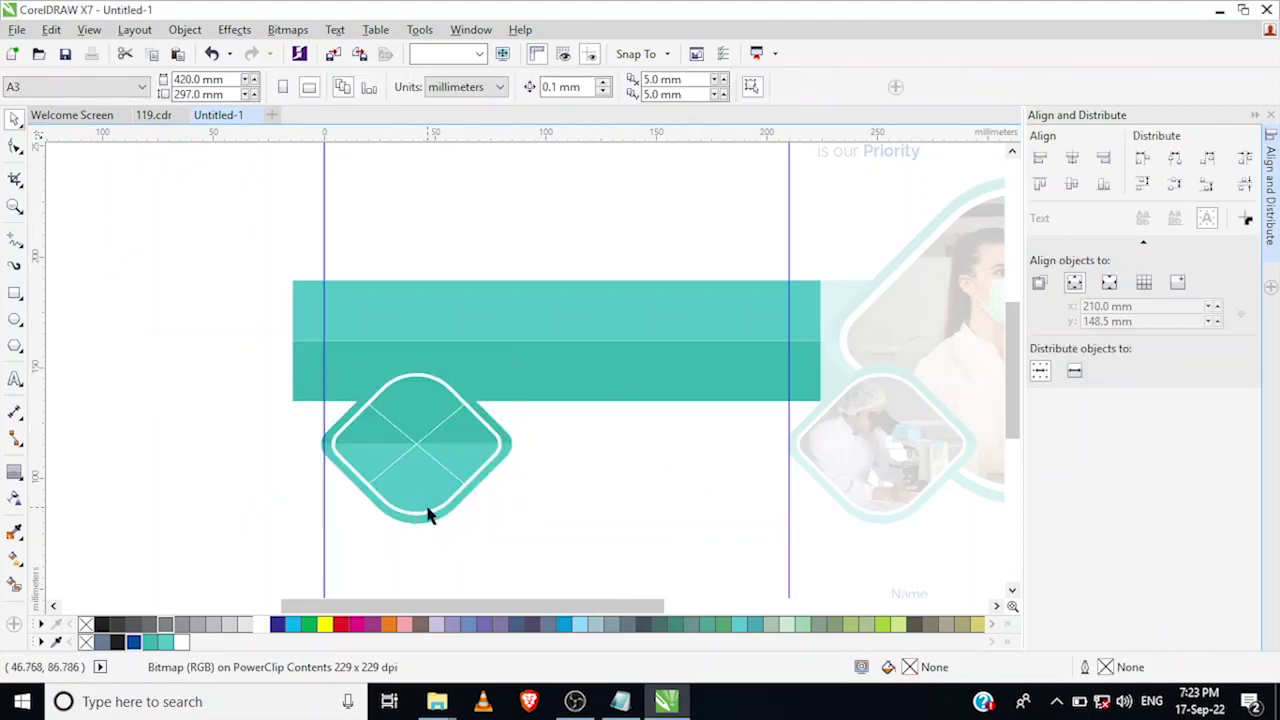